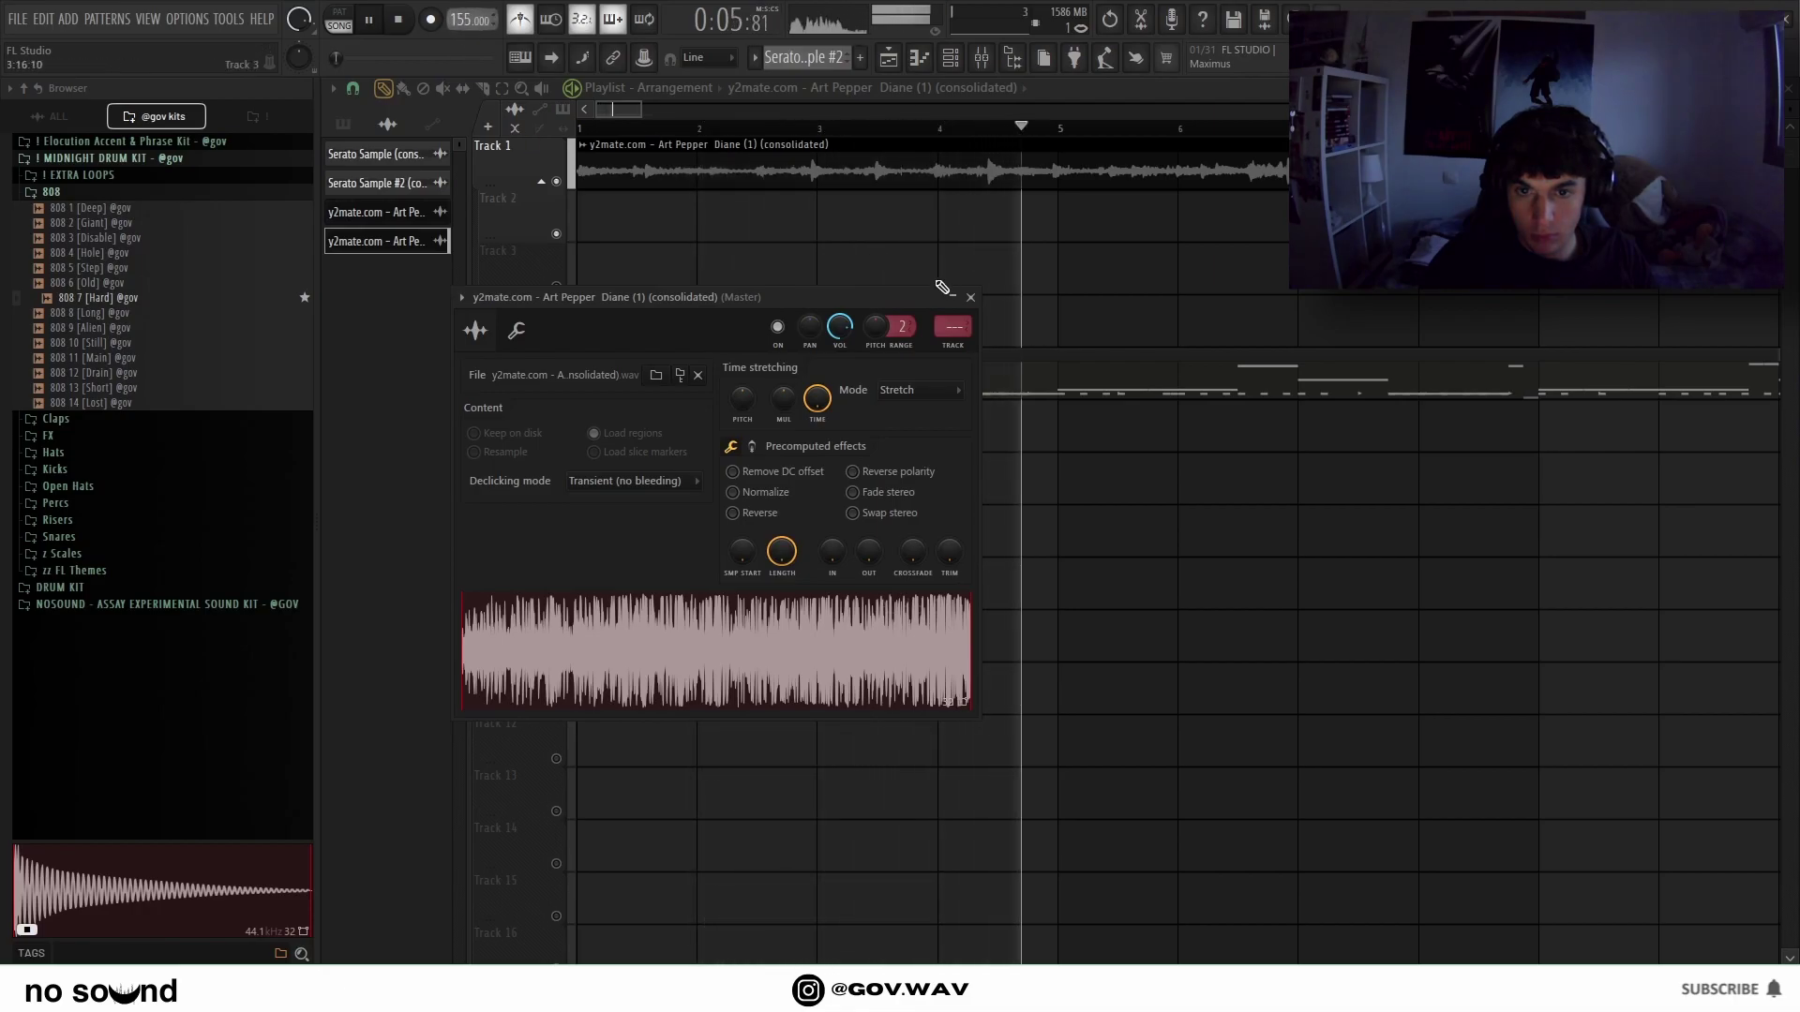
Close the audio clip's settings window and undo the last two changes in the arrangement.
click(970, 297)
scroll(900, 254, down, 5)
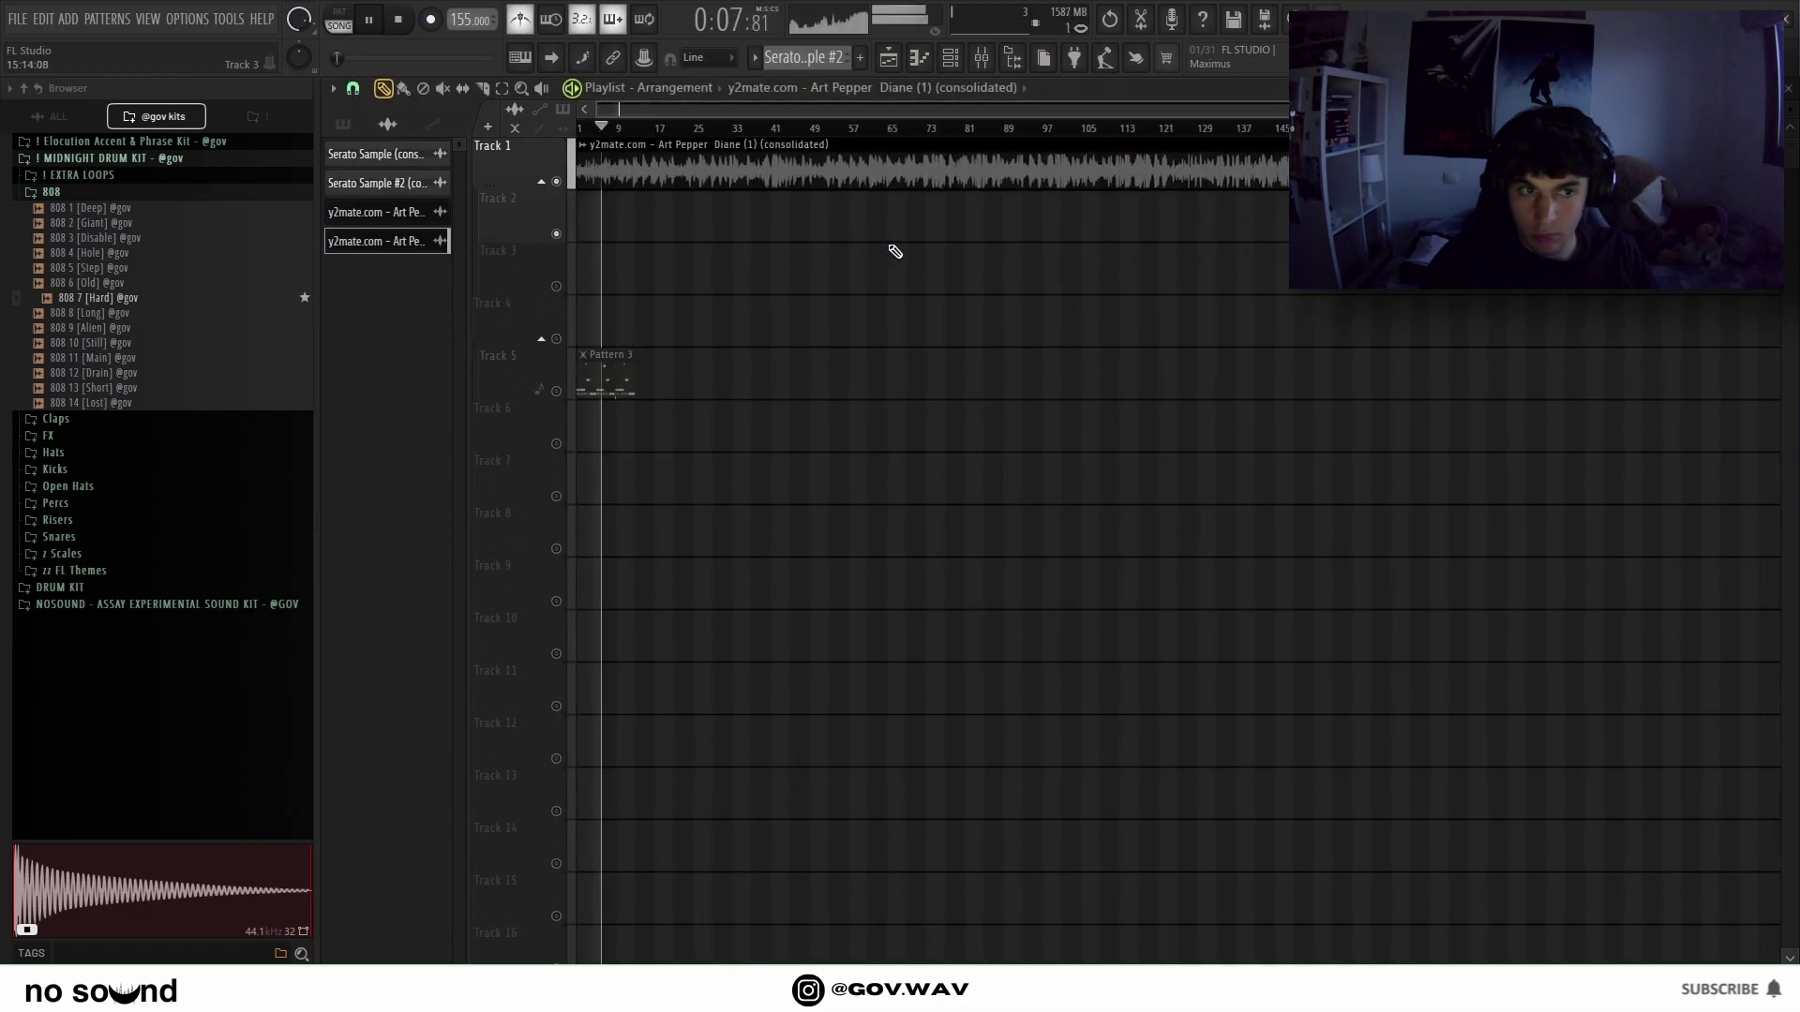
scroll(513, 229, up, 5)
key(ctrl+z)
key(ctrl+z)
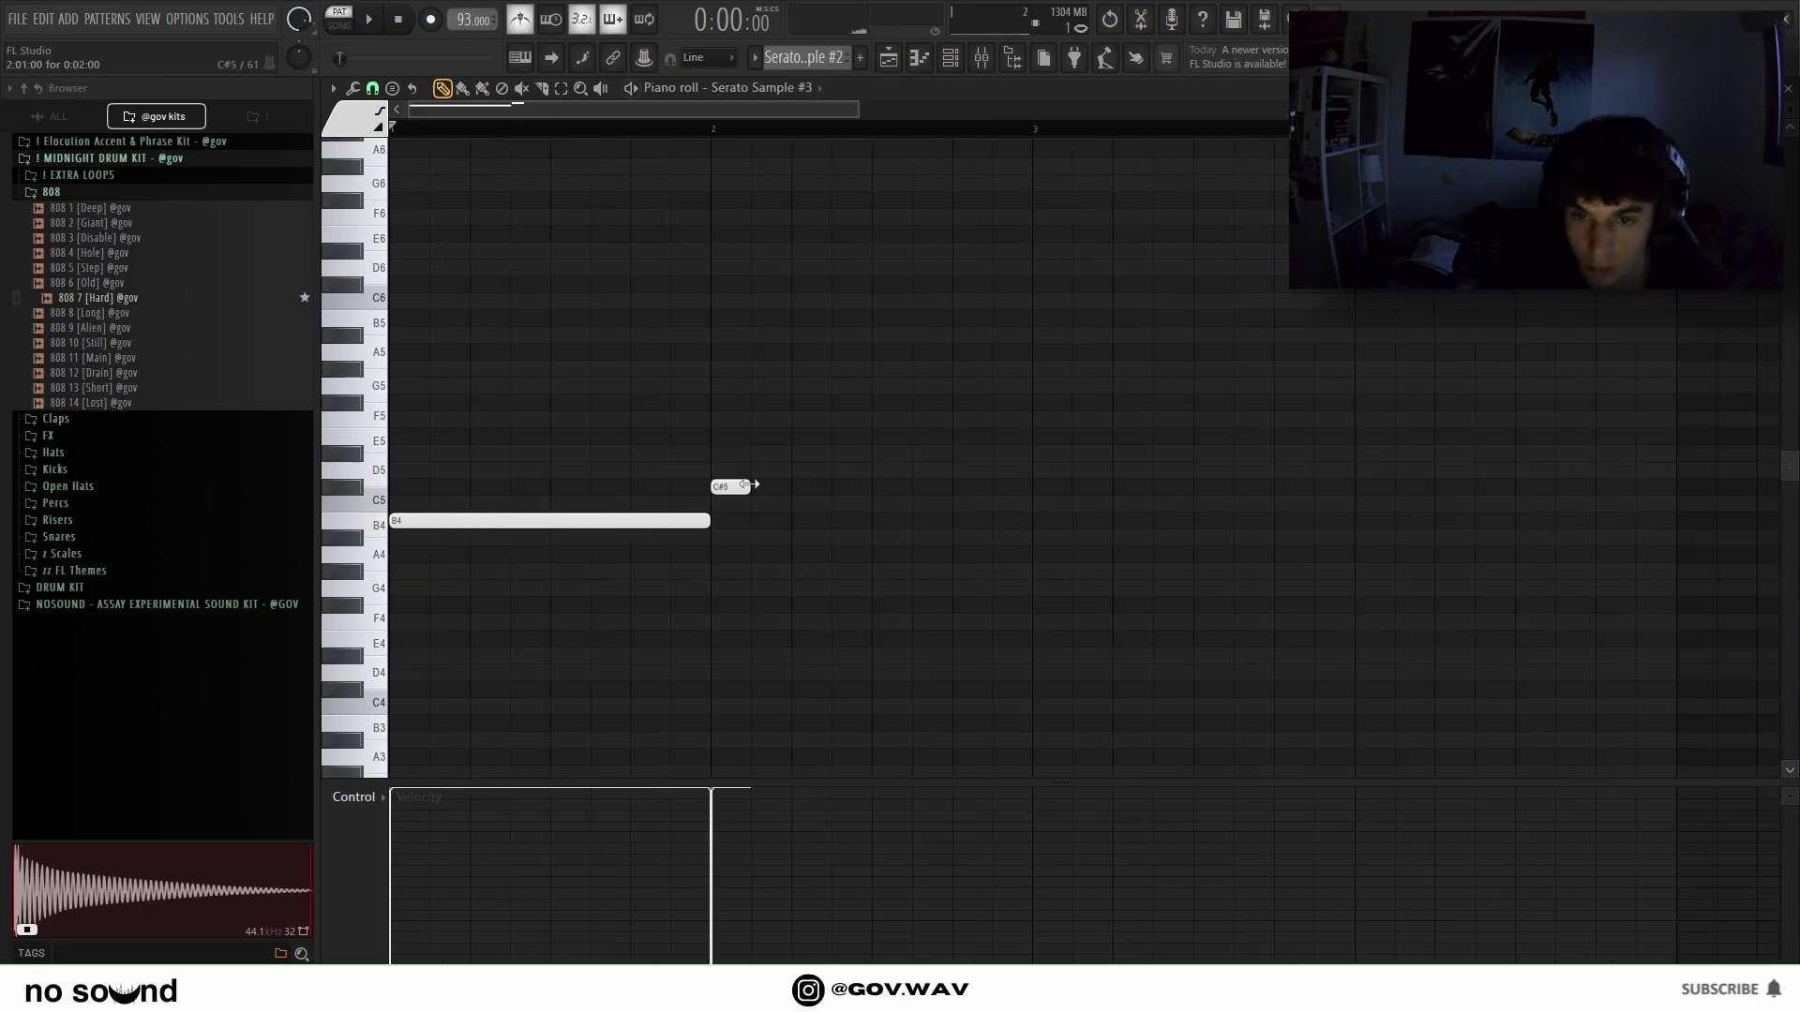
Lengthen the C#5 note to fill bar 2 and add a one-bar B4 note in bar 3 of the Serato Sample #3 melody.
key(space)
drag(736, 487, 1026, 489)
scroll(937, 390, down, 3)
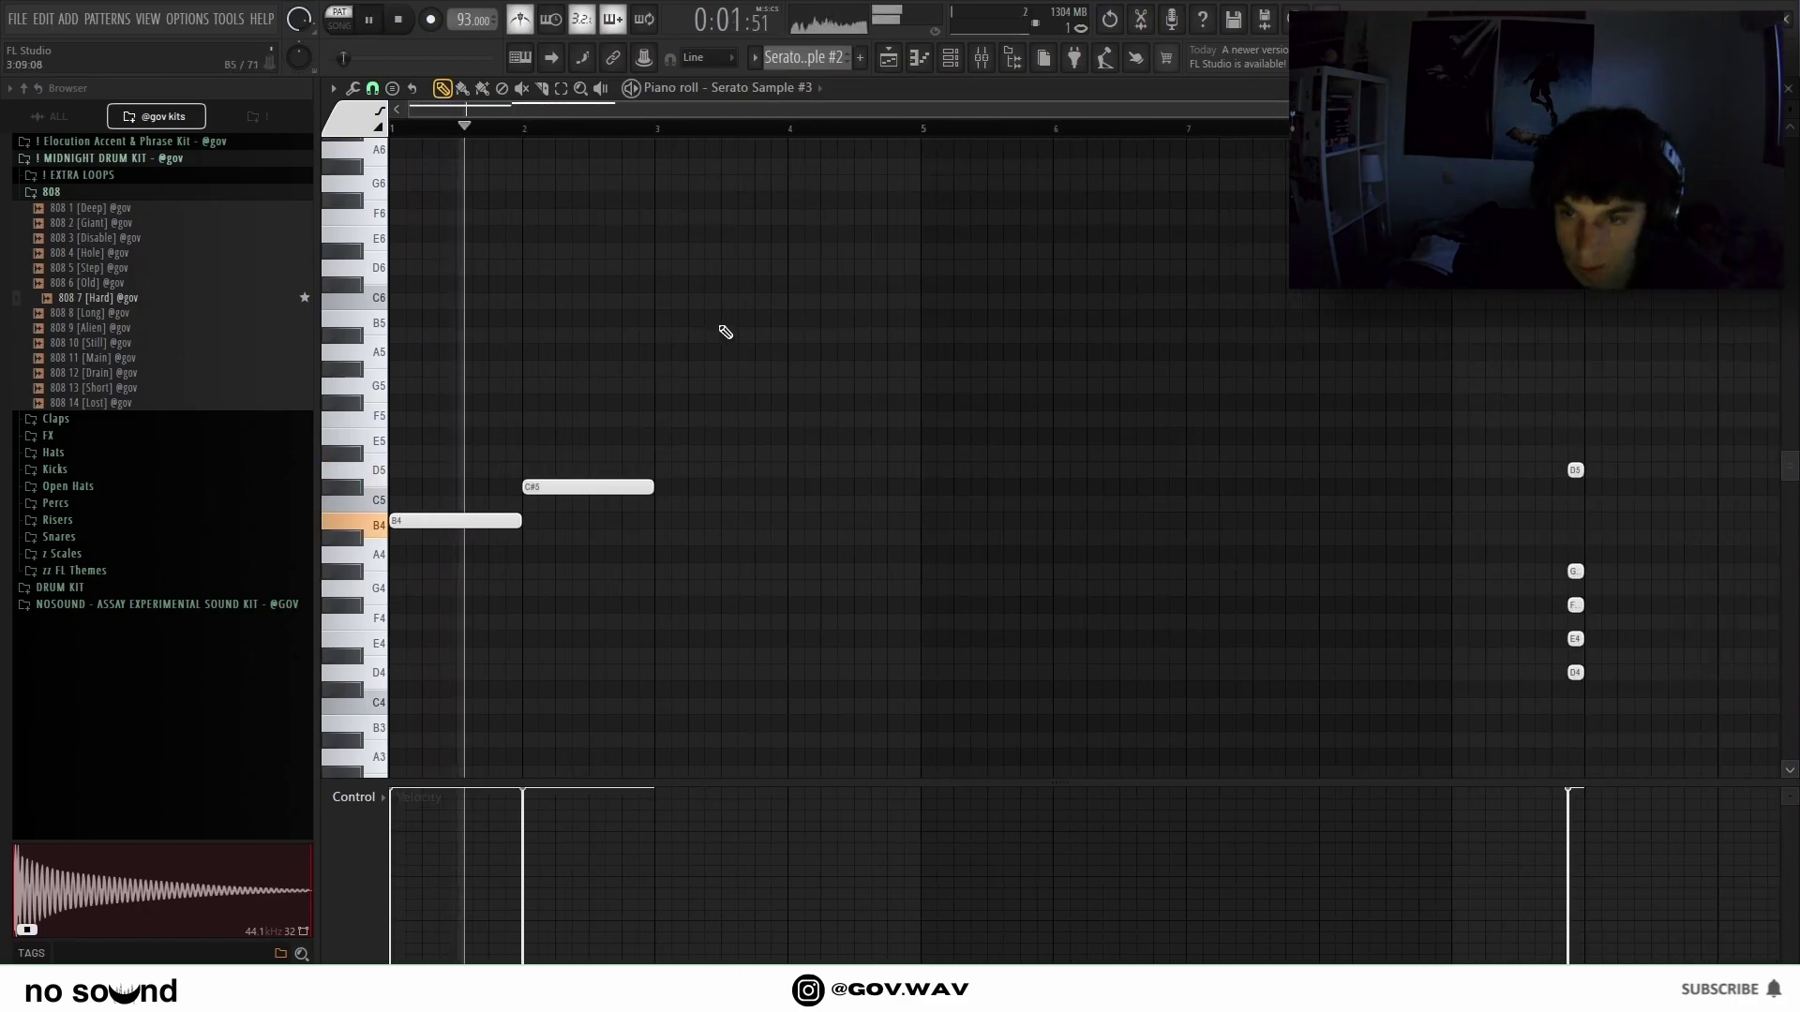
scroll(472, 374, up, 4)
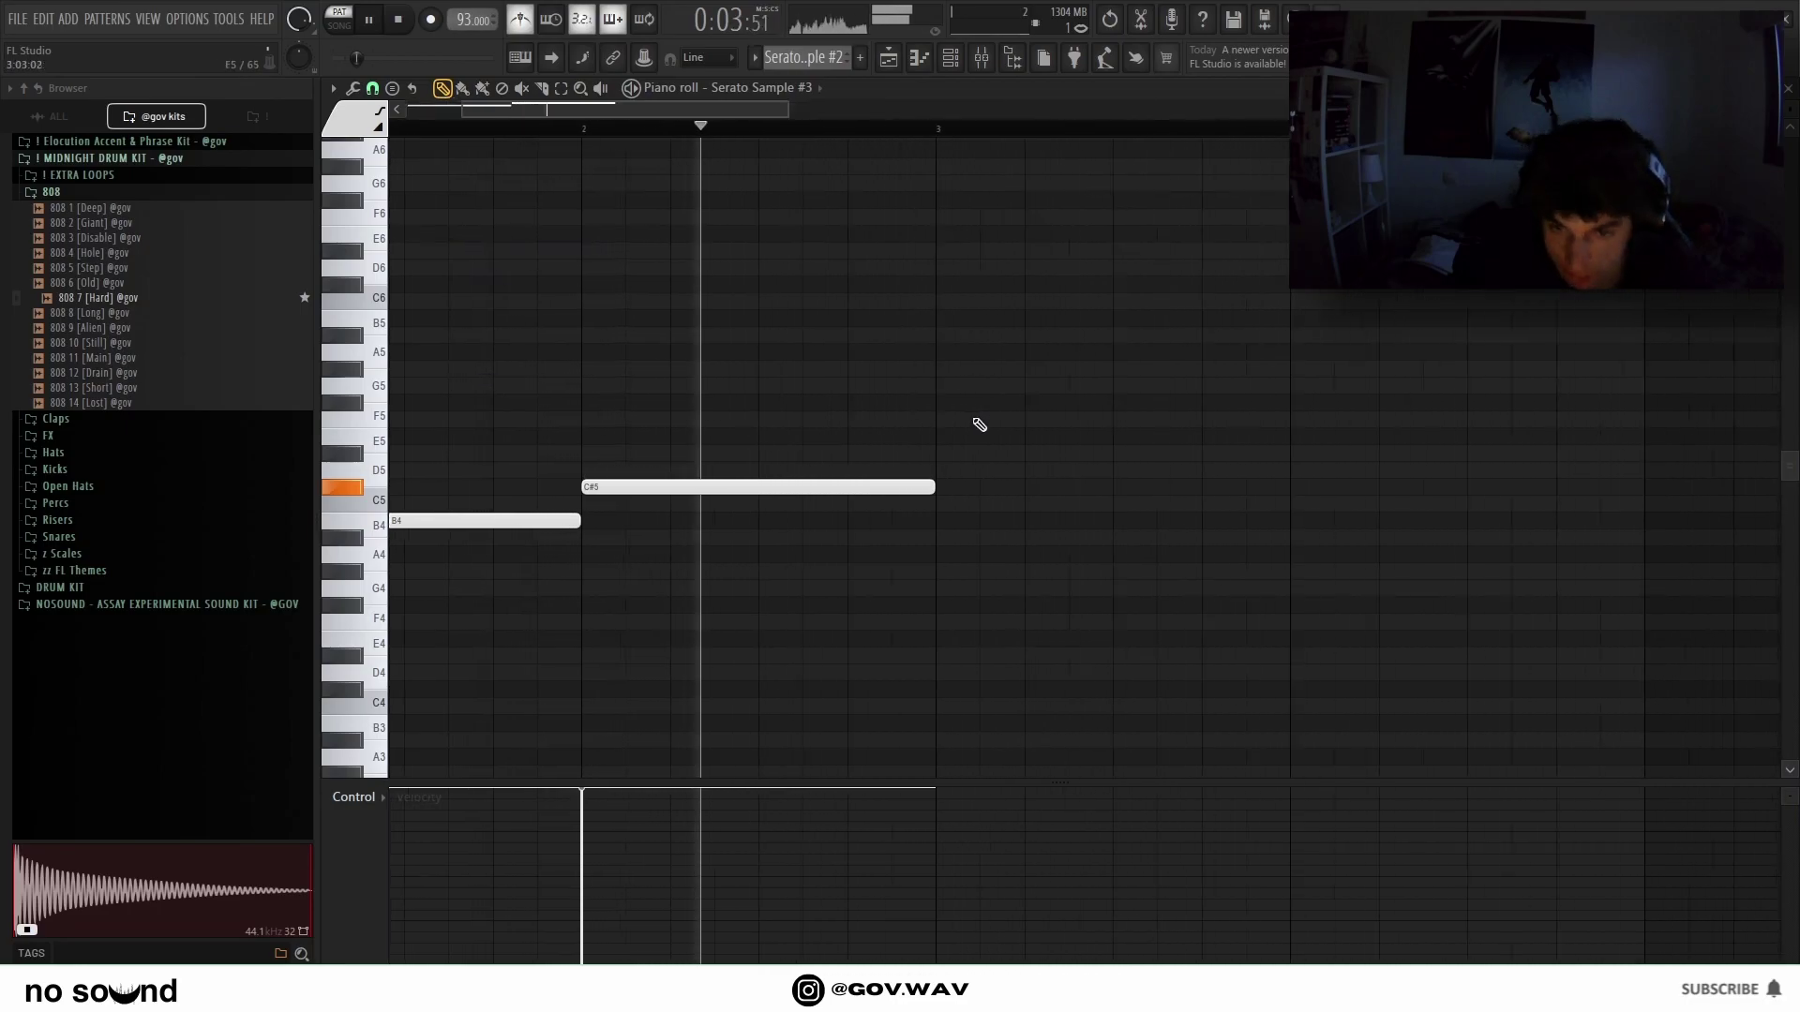
scroll(984, 419, down, 5)
click(665, 522)
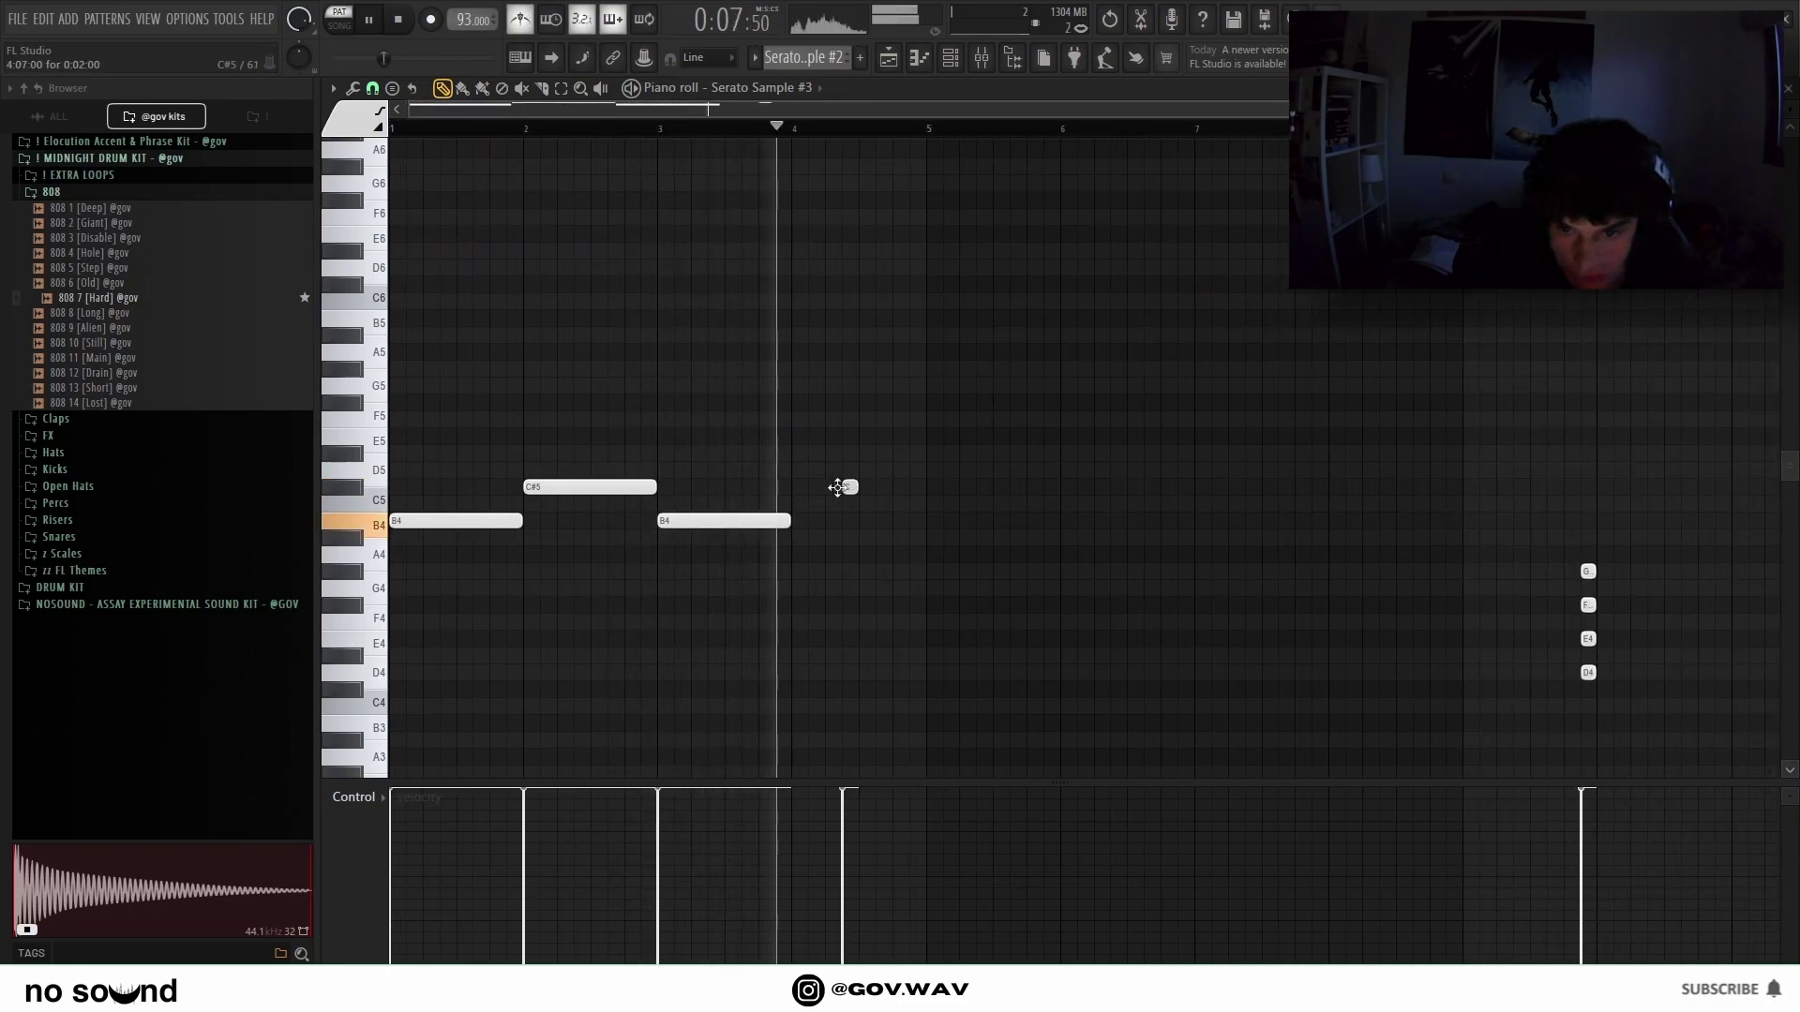
Fill bar 4 of the Serato Sample #3 melody with a one-bar D5 note.
click(796, 487)
drag(884, 490, 928, 490)
key(ctrl+z)
drag(1587, 469, 926, 472)
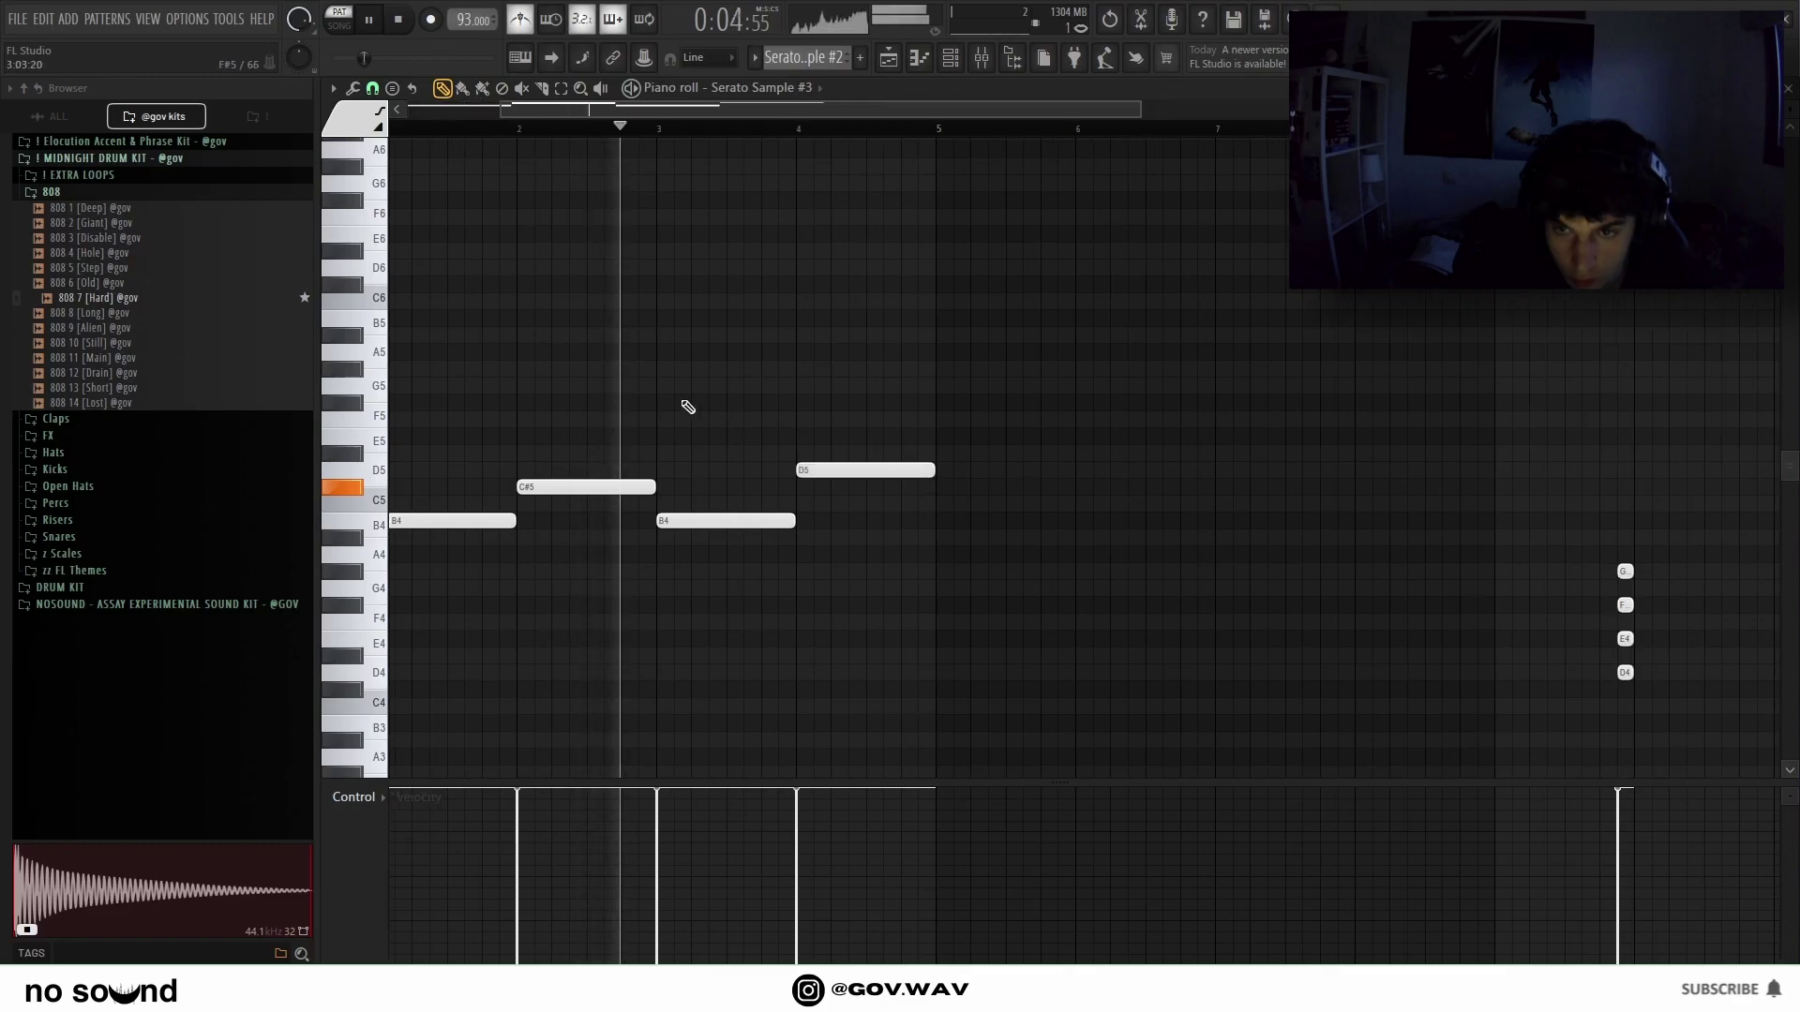
Play through the four-bar Serato Sample #3 melody and duplicate it after itself.
ctrl+scroll(928, 394, up, 3)
ctrl+scroll(844, 356, down, 4)
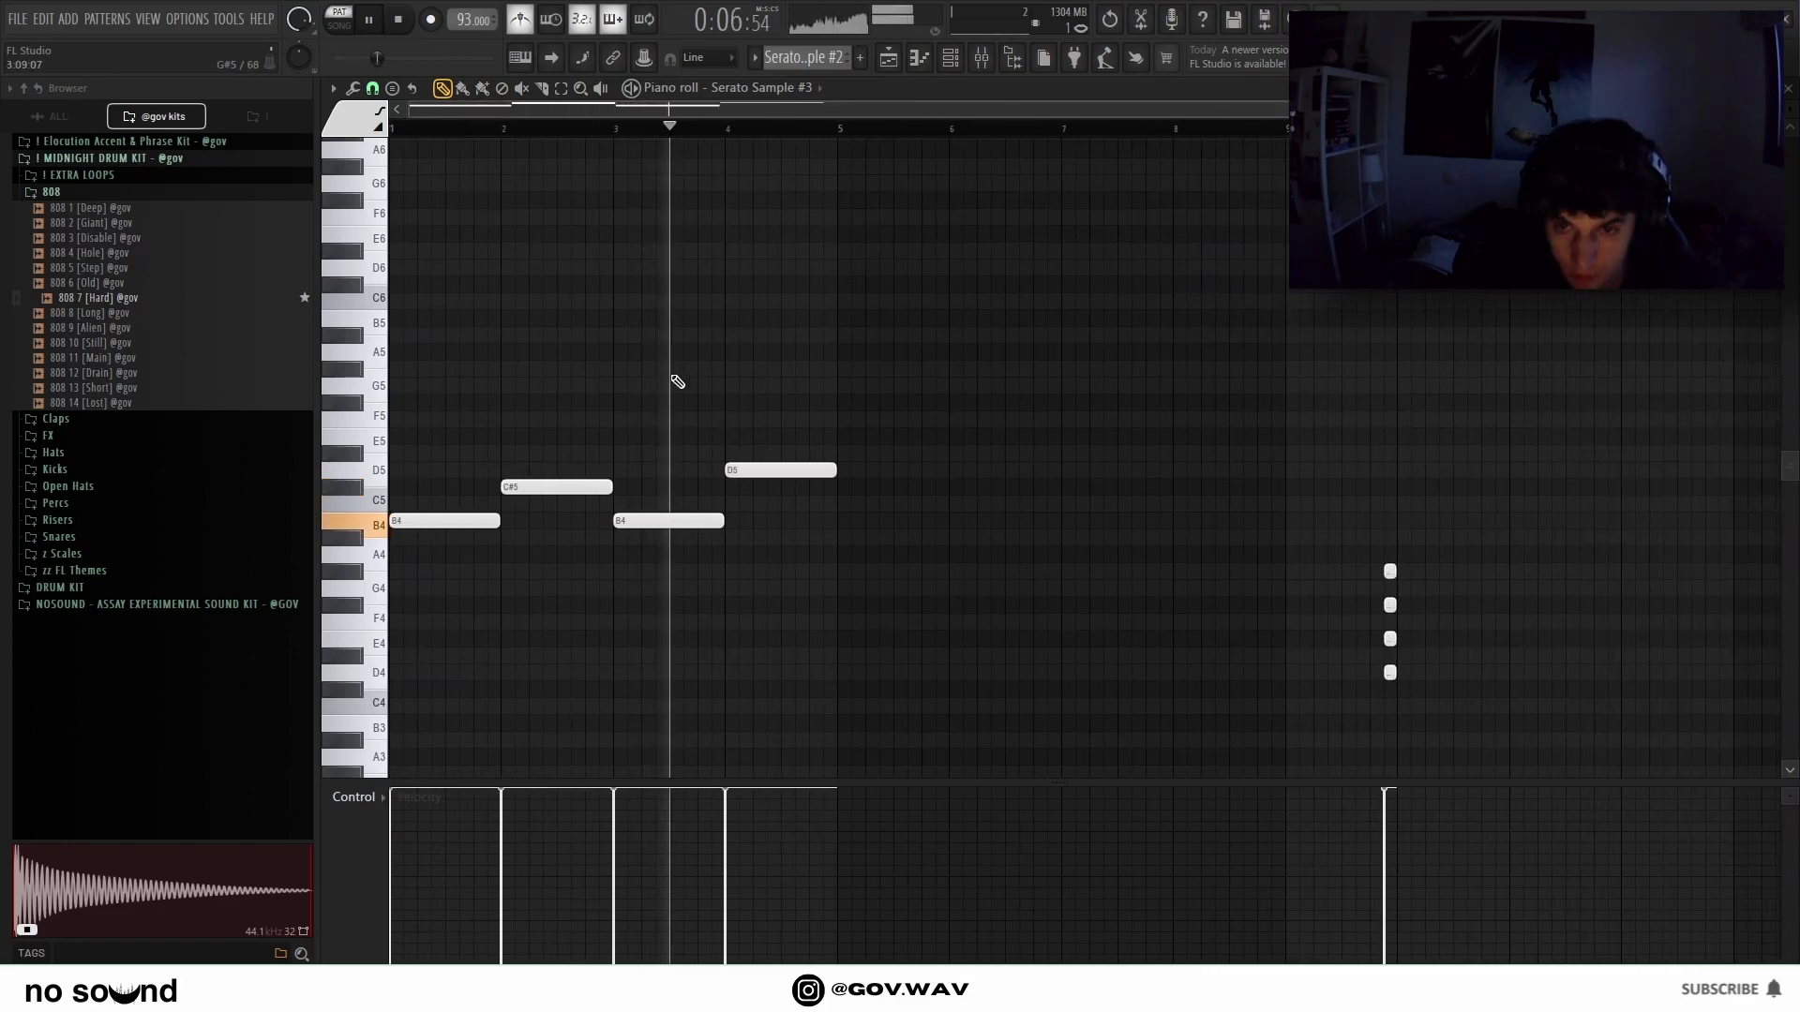
ctrl+scroll(694, 394, up, 5)
ctrl+scroll(816, 385, down, 4)
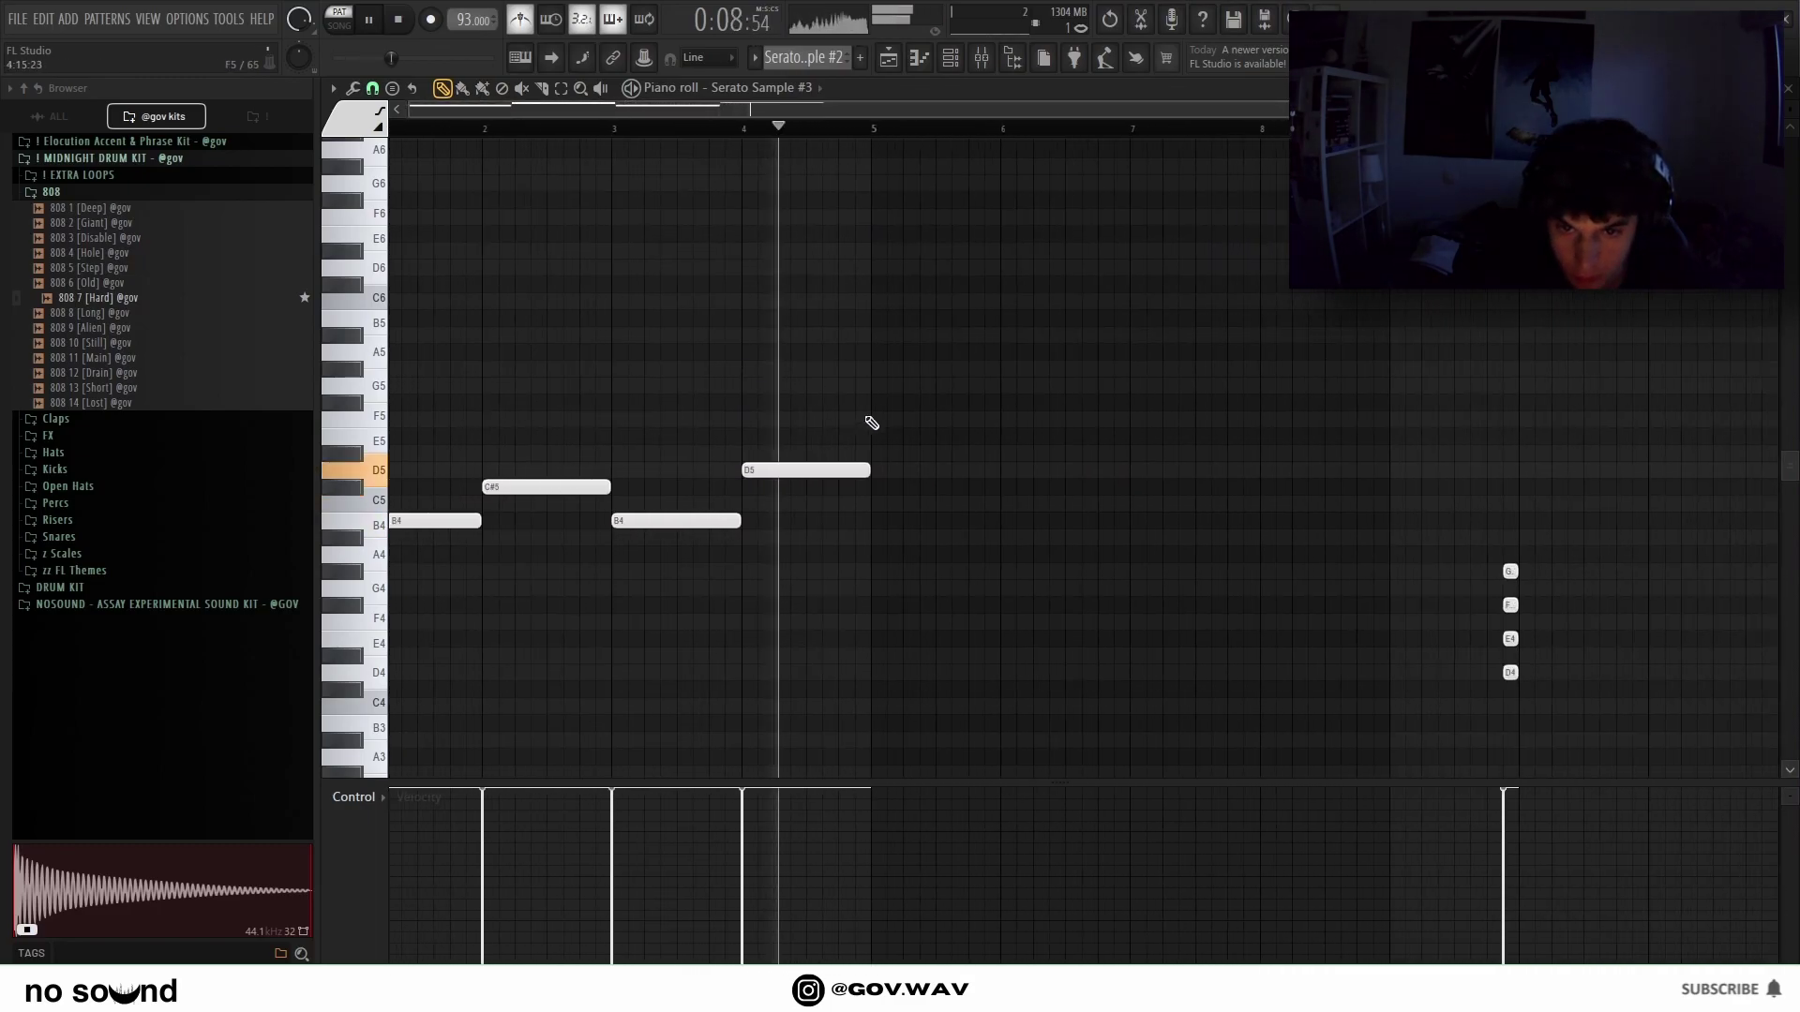
key(ctrl+b)
click(818, 245)
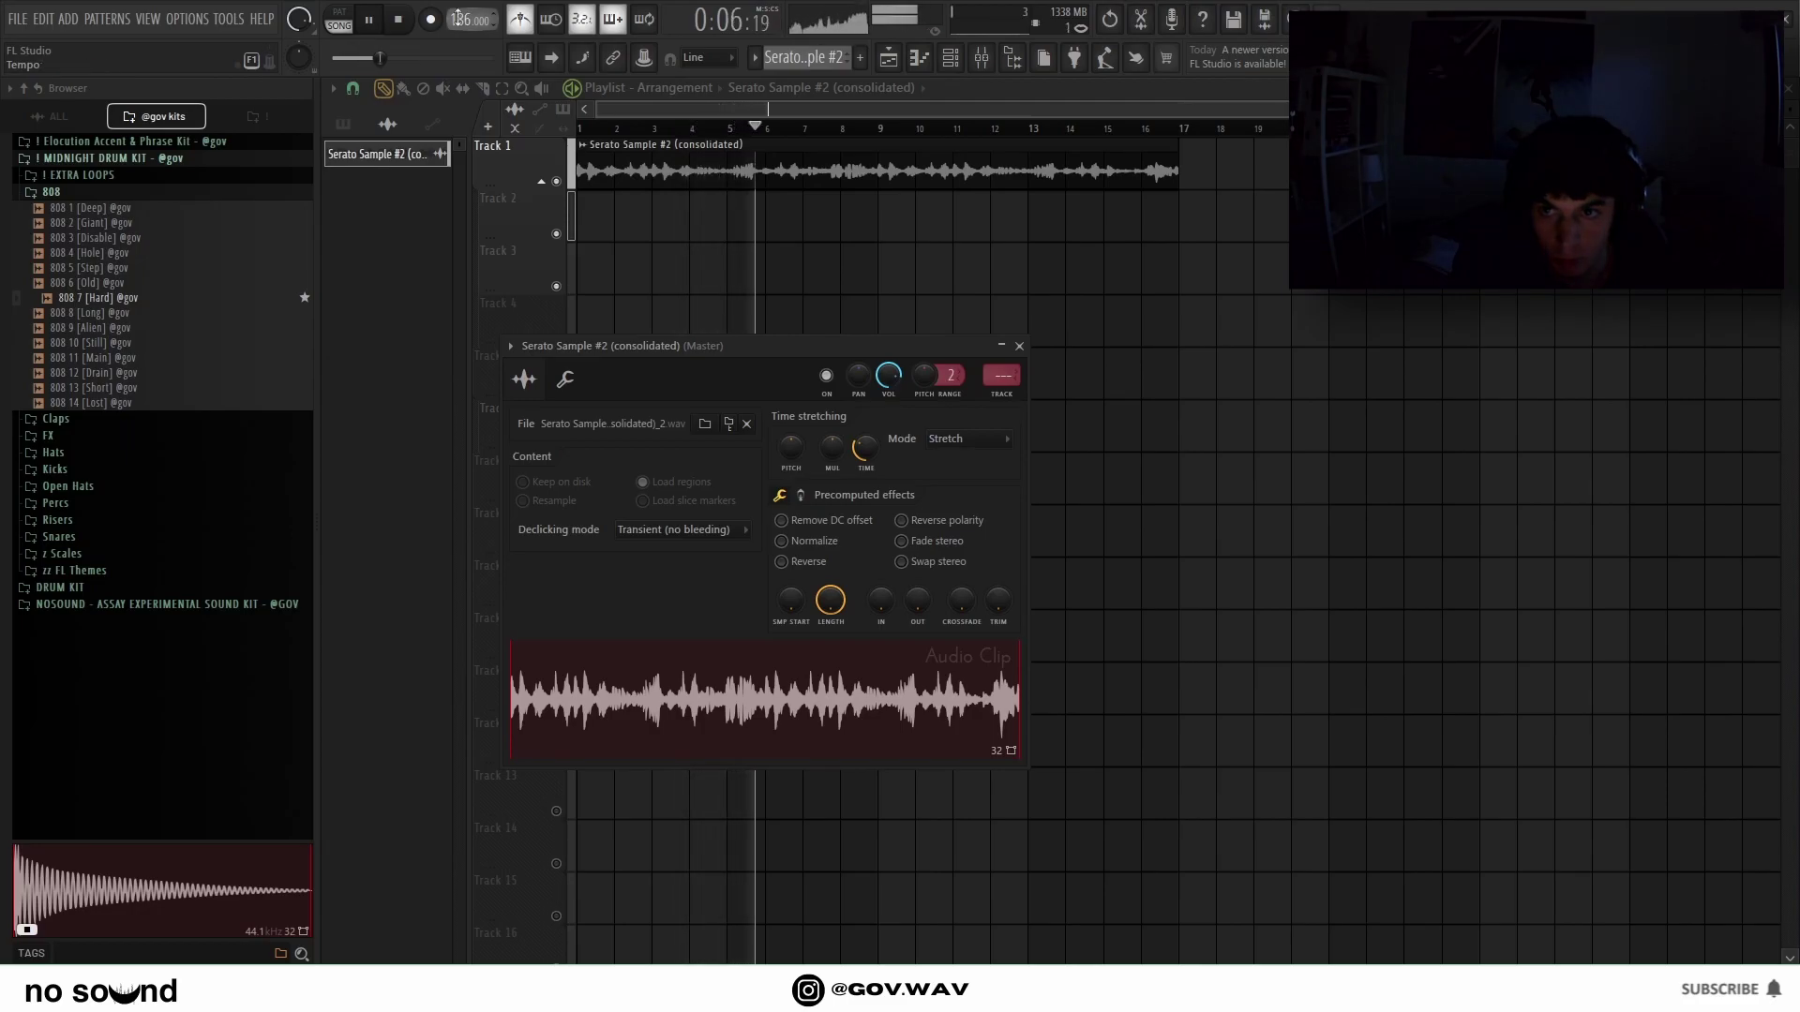
Close the clip's settings window, stretch the Serato Sample #2 clip on Track 1 to 32 bars and play it.
click(1002, 348)
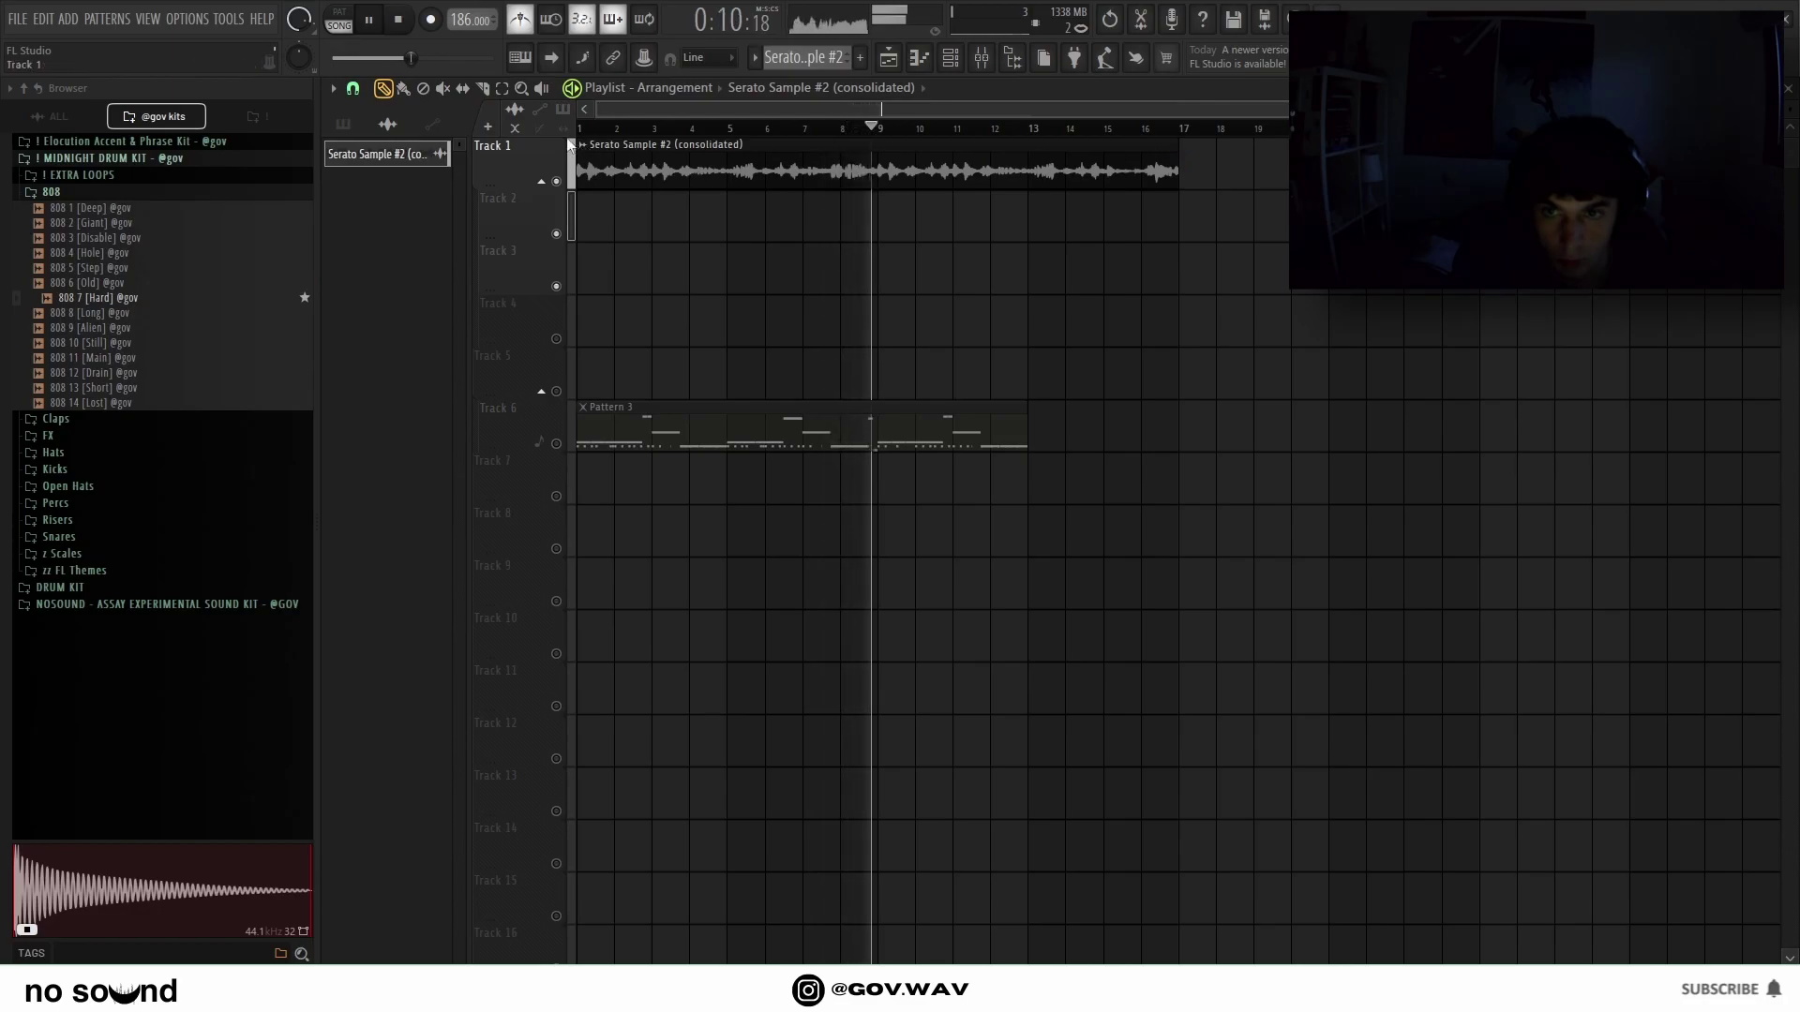
drag(1179, 149, 1441, 149)
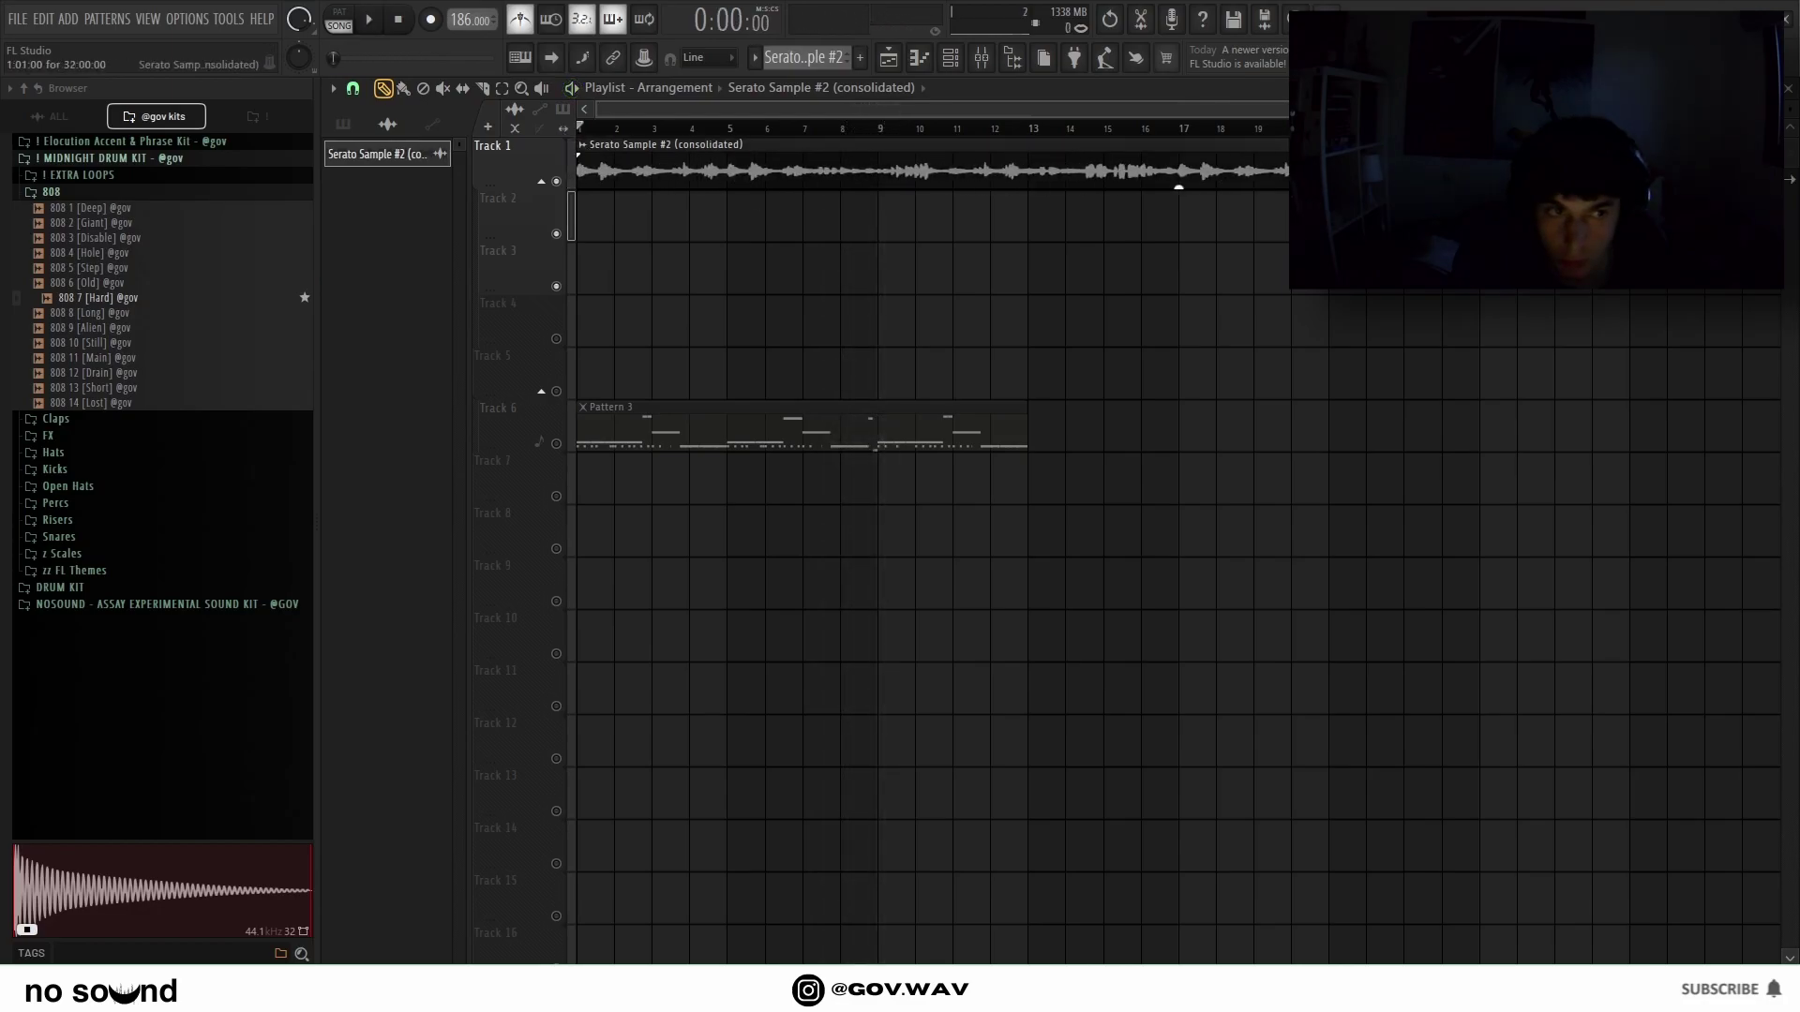
drag(1742, 150, 1778, 149)
scroll(1169, 177, down, 3)
key(space)
scroll(1133, 277, down, 2)
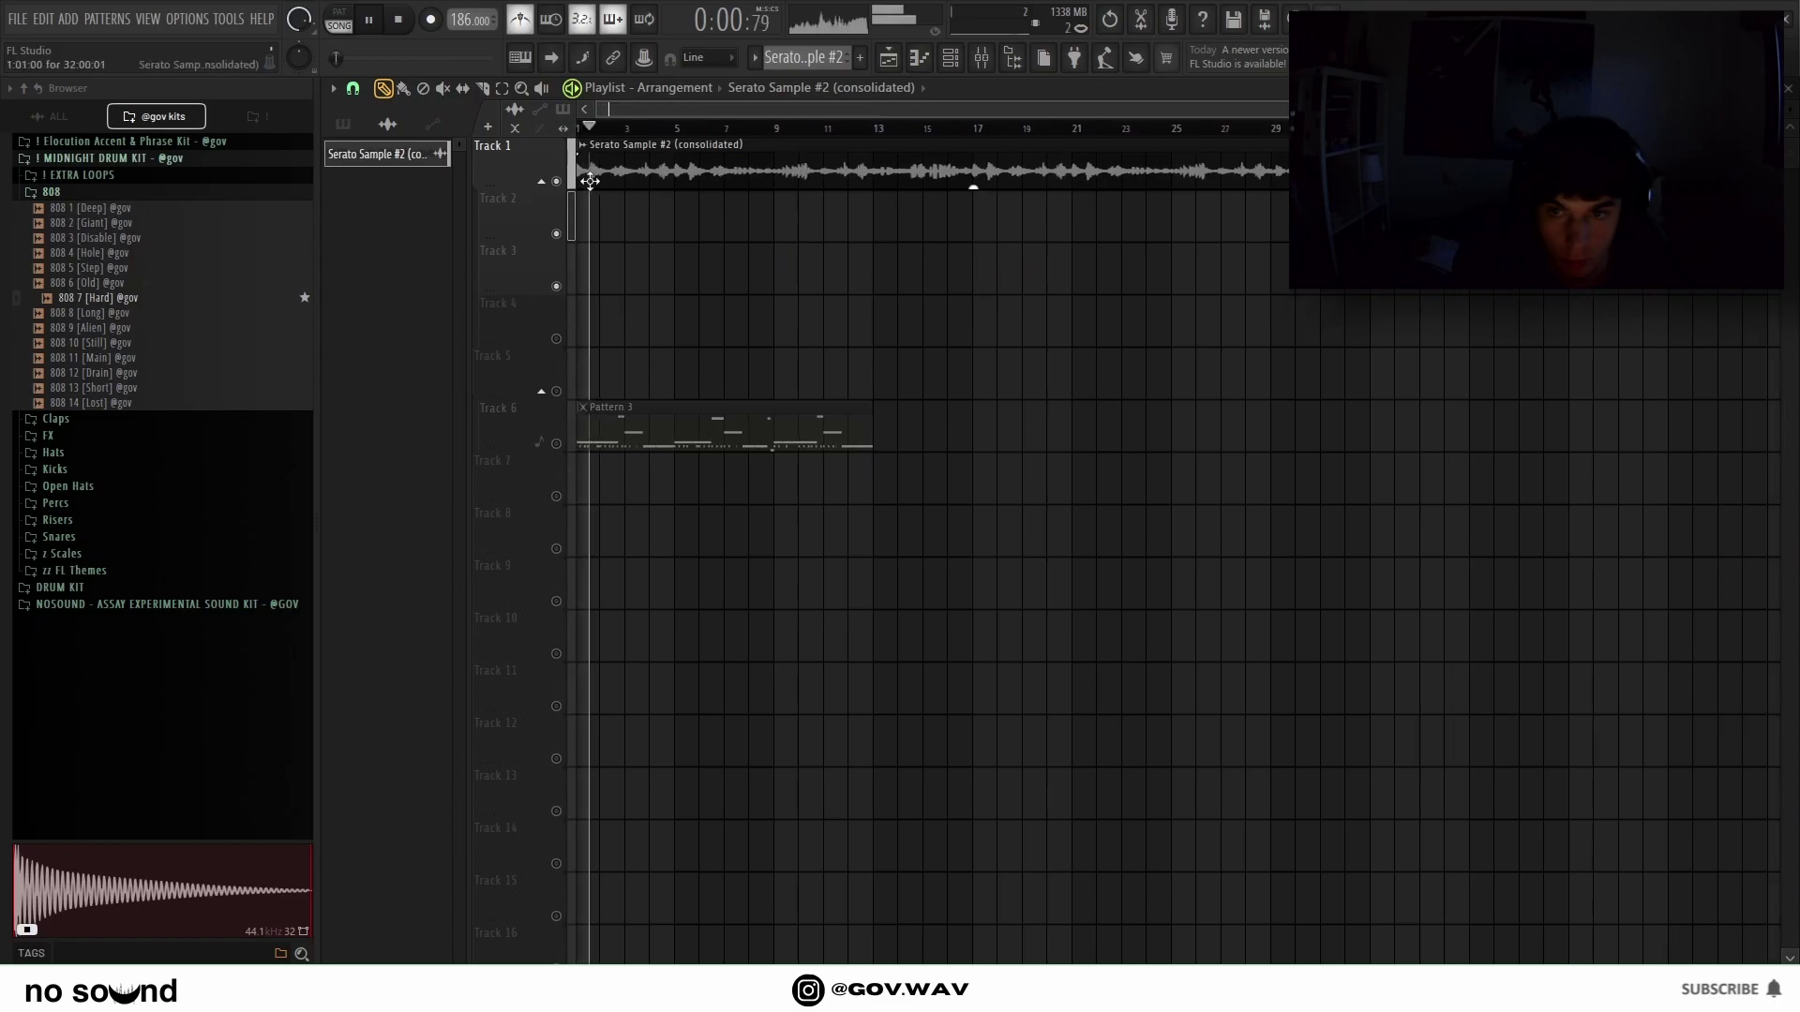
Open the stretched clip's settings, bring the project tempo to 161 BPM and close the settings.
double_click(638, 156)
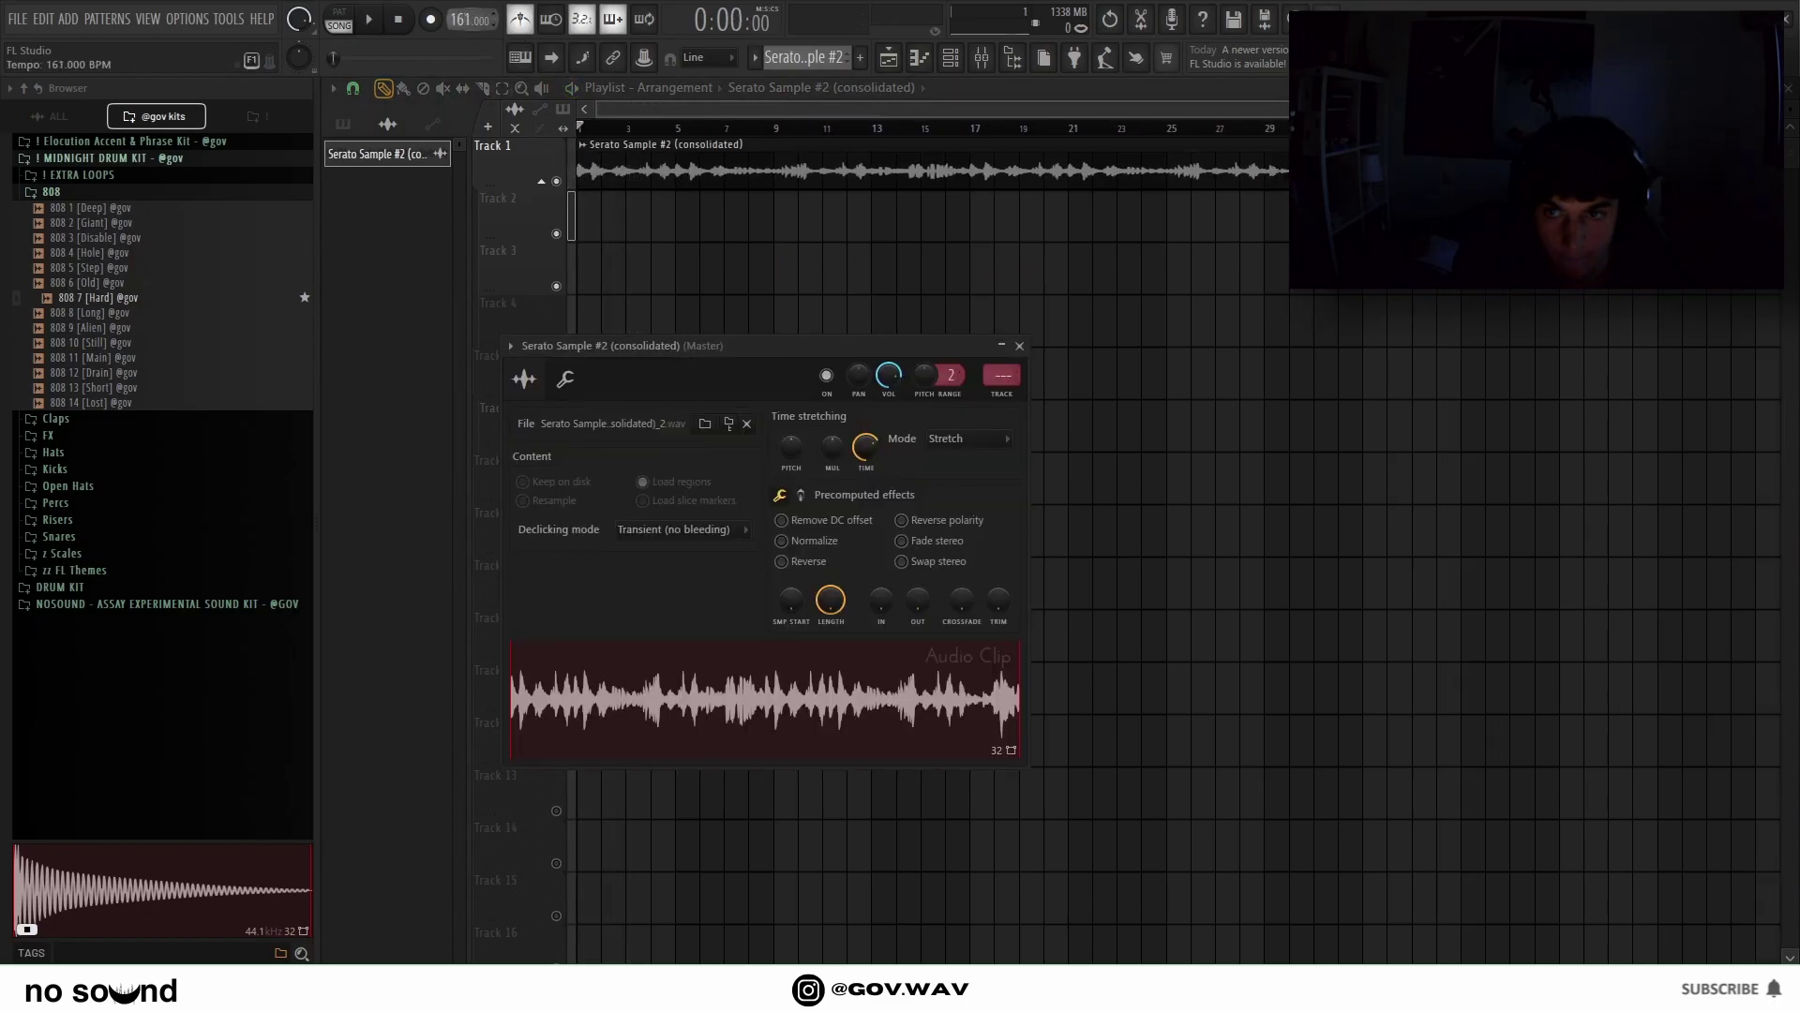
click(1019, 347)
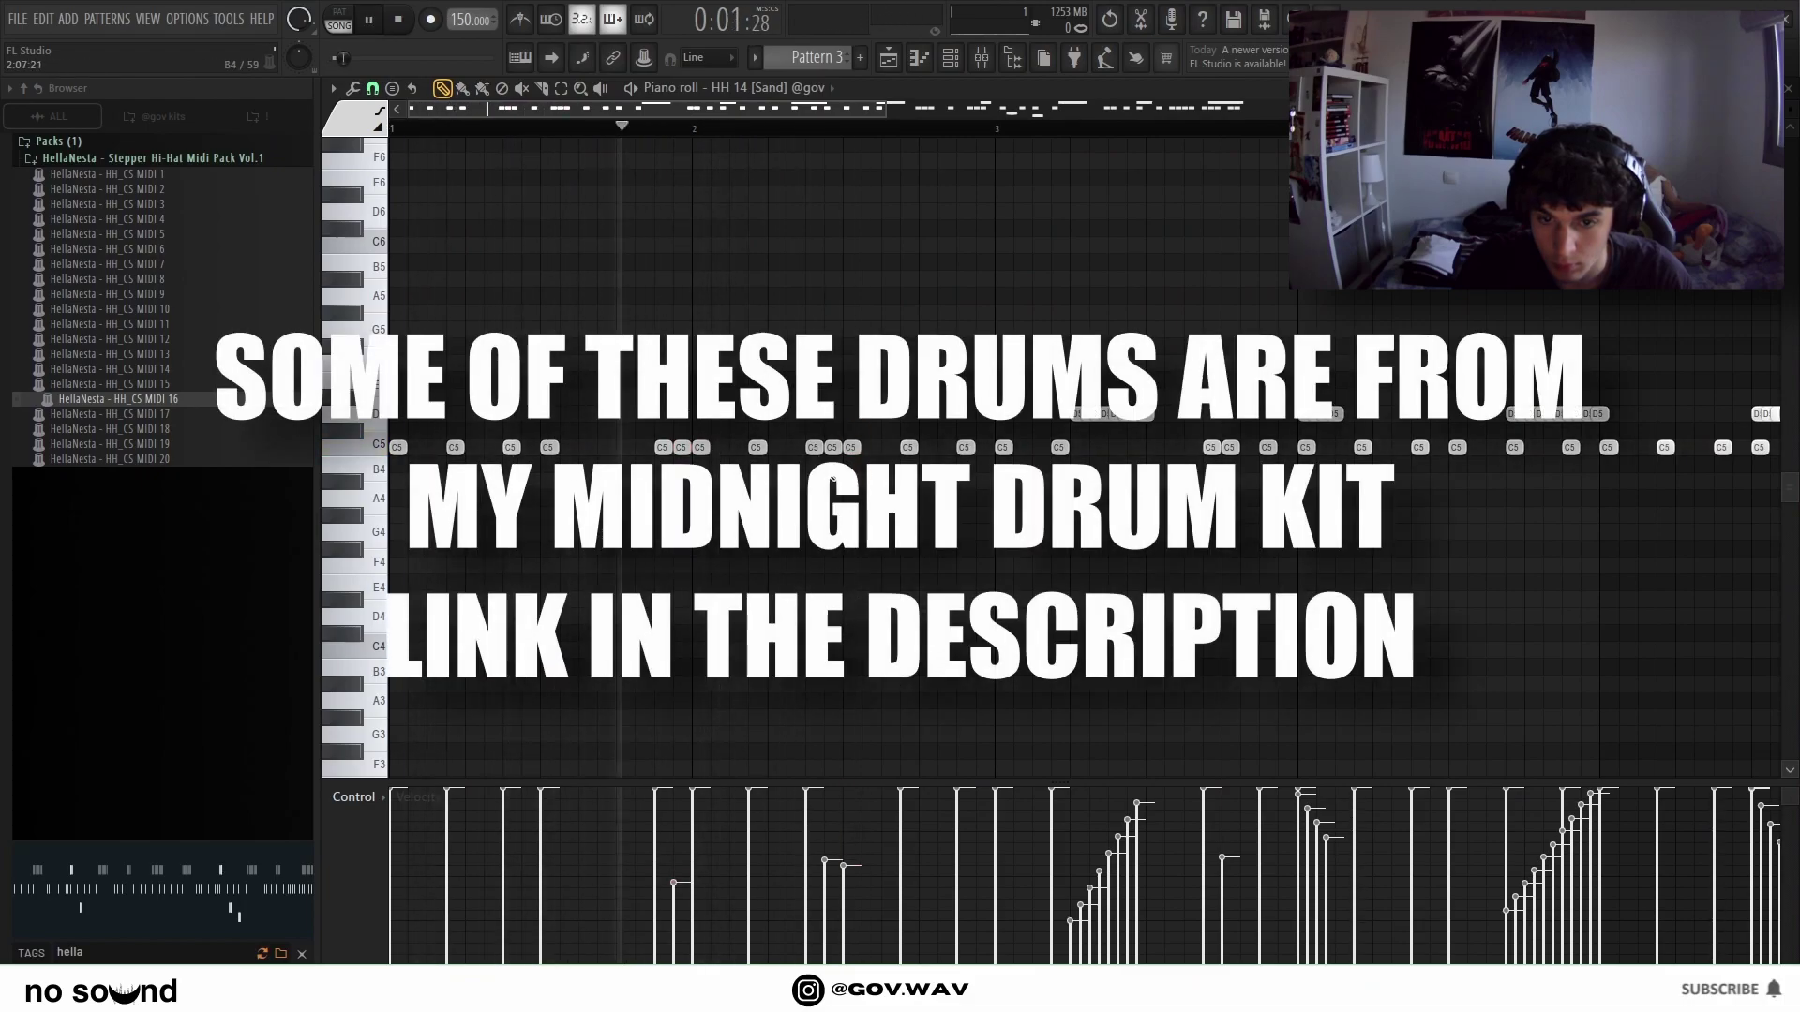
Delete the D5 hi-hat roll in bar 4 of the HH 14 [Sand] pattern.
scroll(832, 352, down, 4)
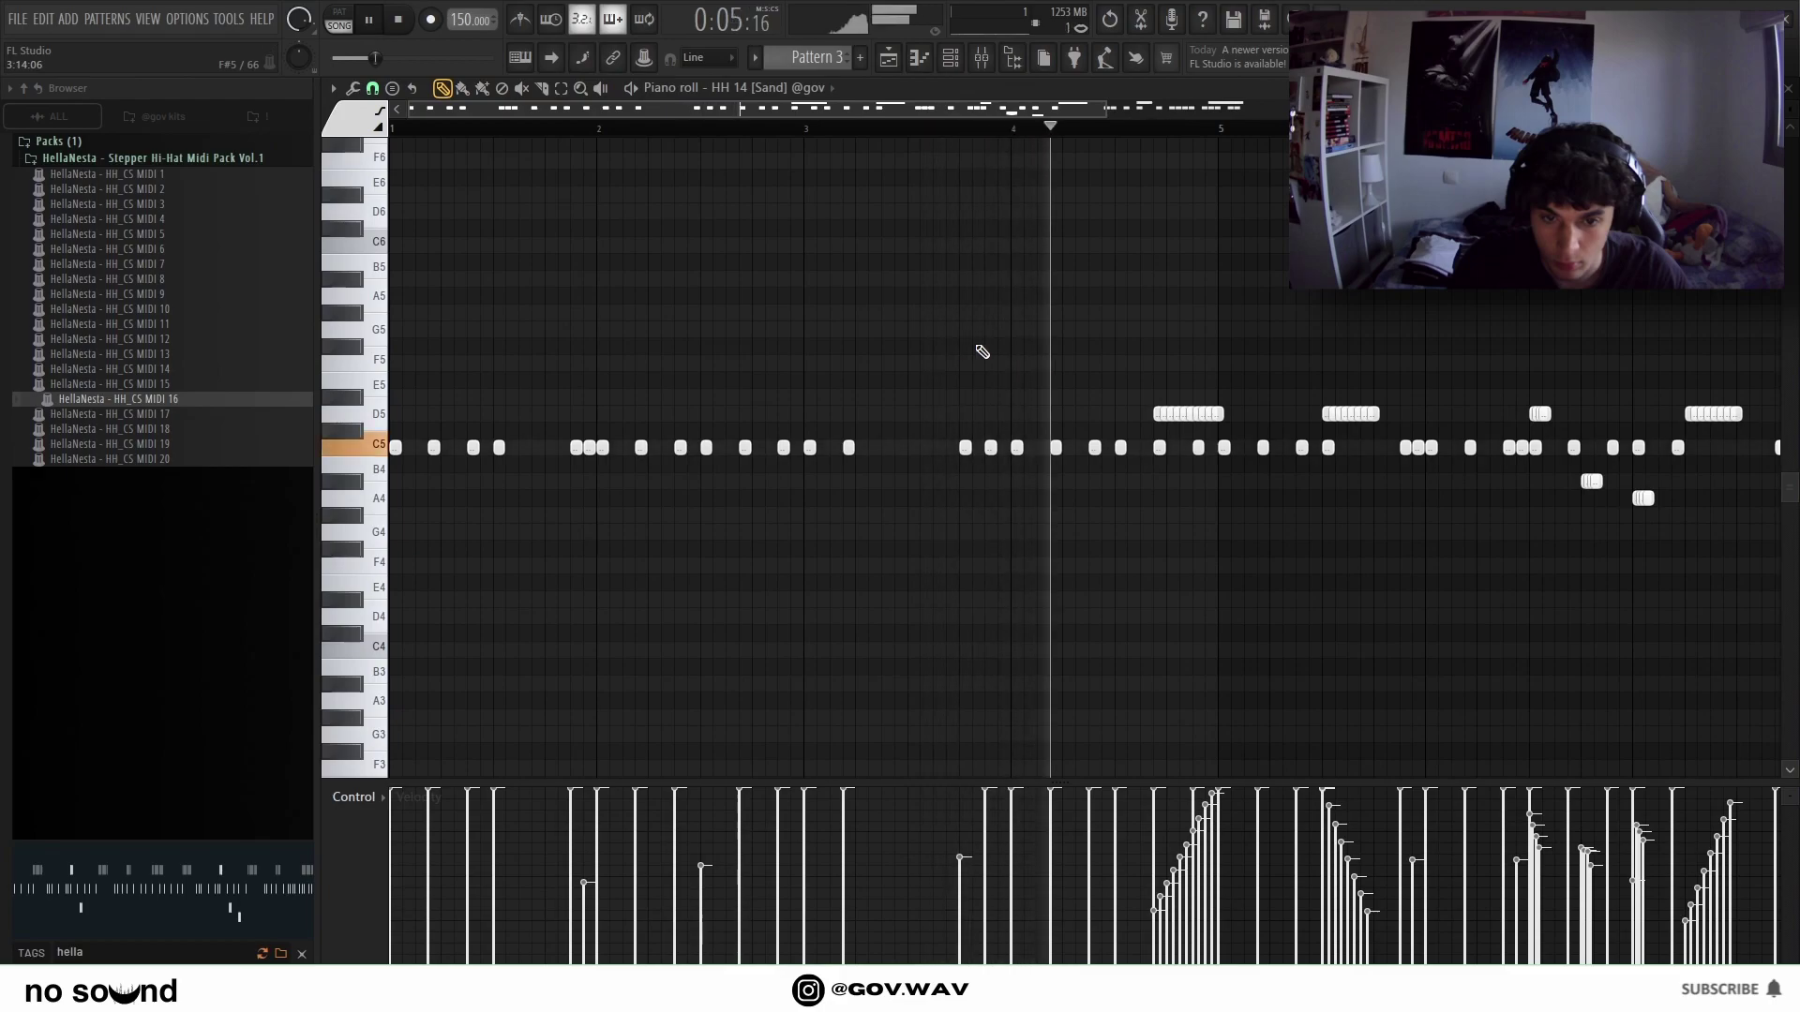
scroll(985, 343, down, 1)
right_click(1102, 414)
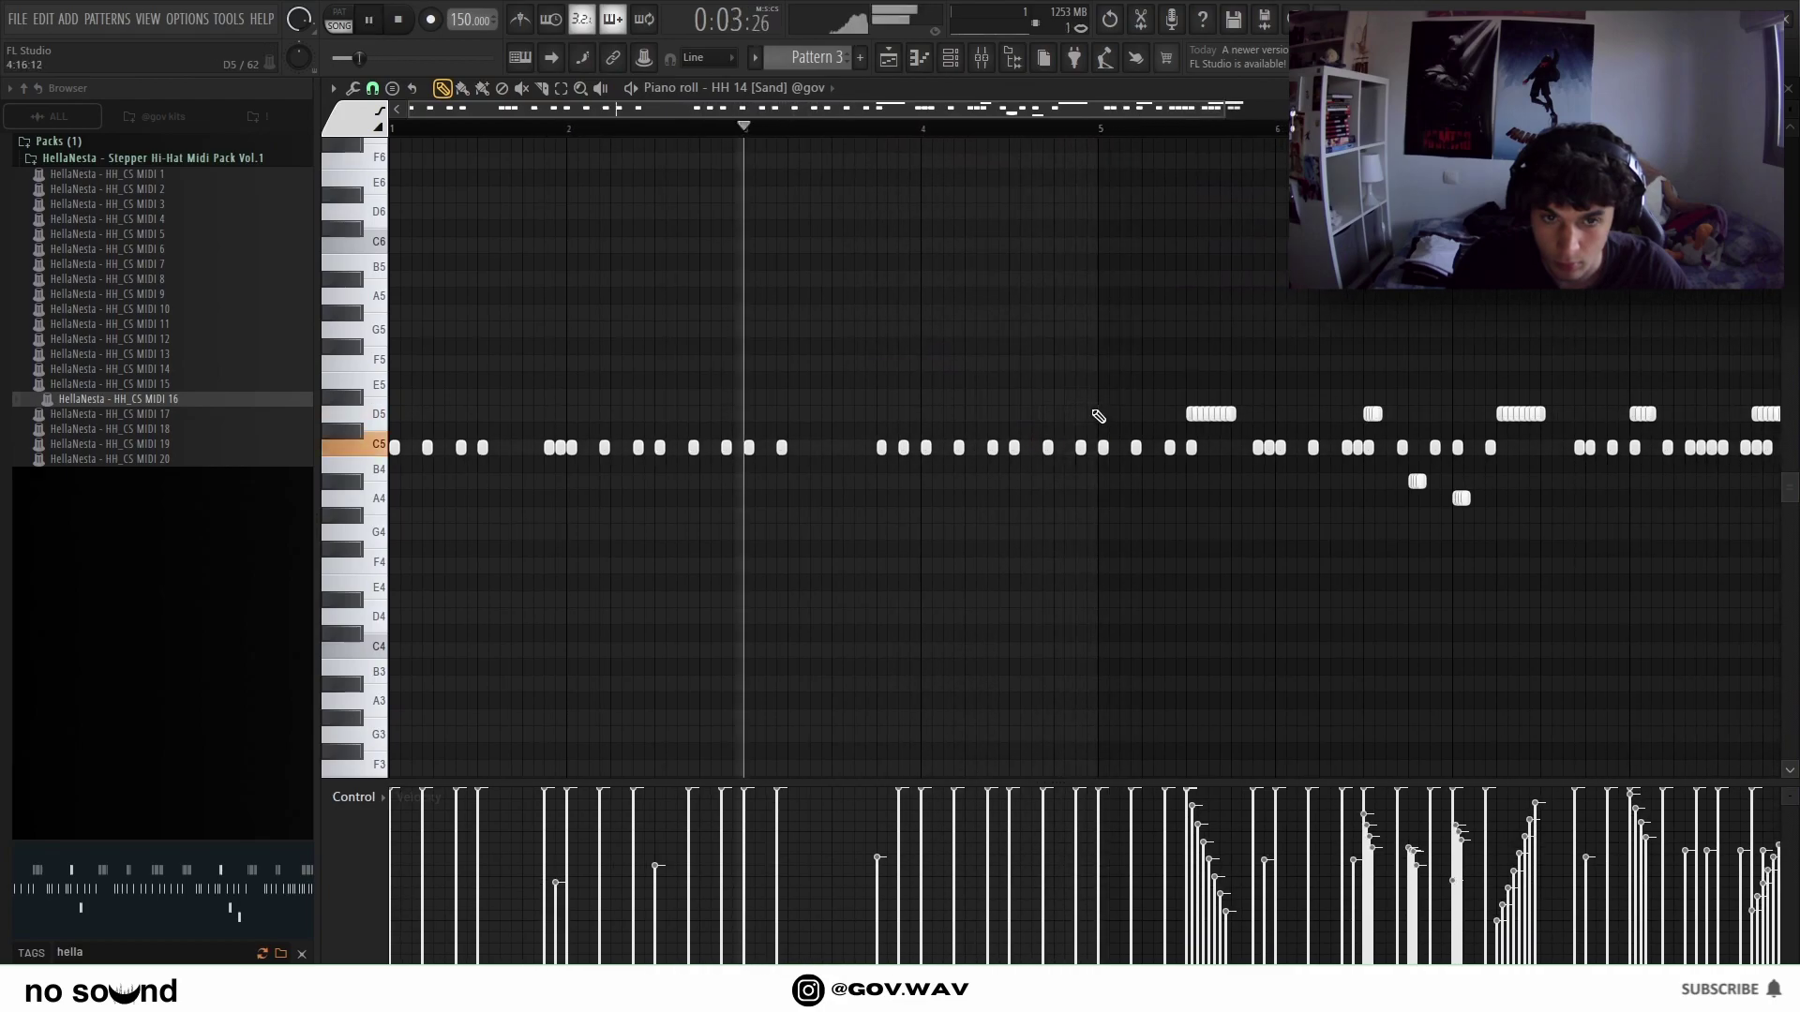
scroll(1072, 534, up, 3)
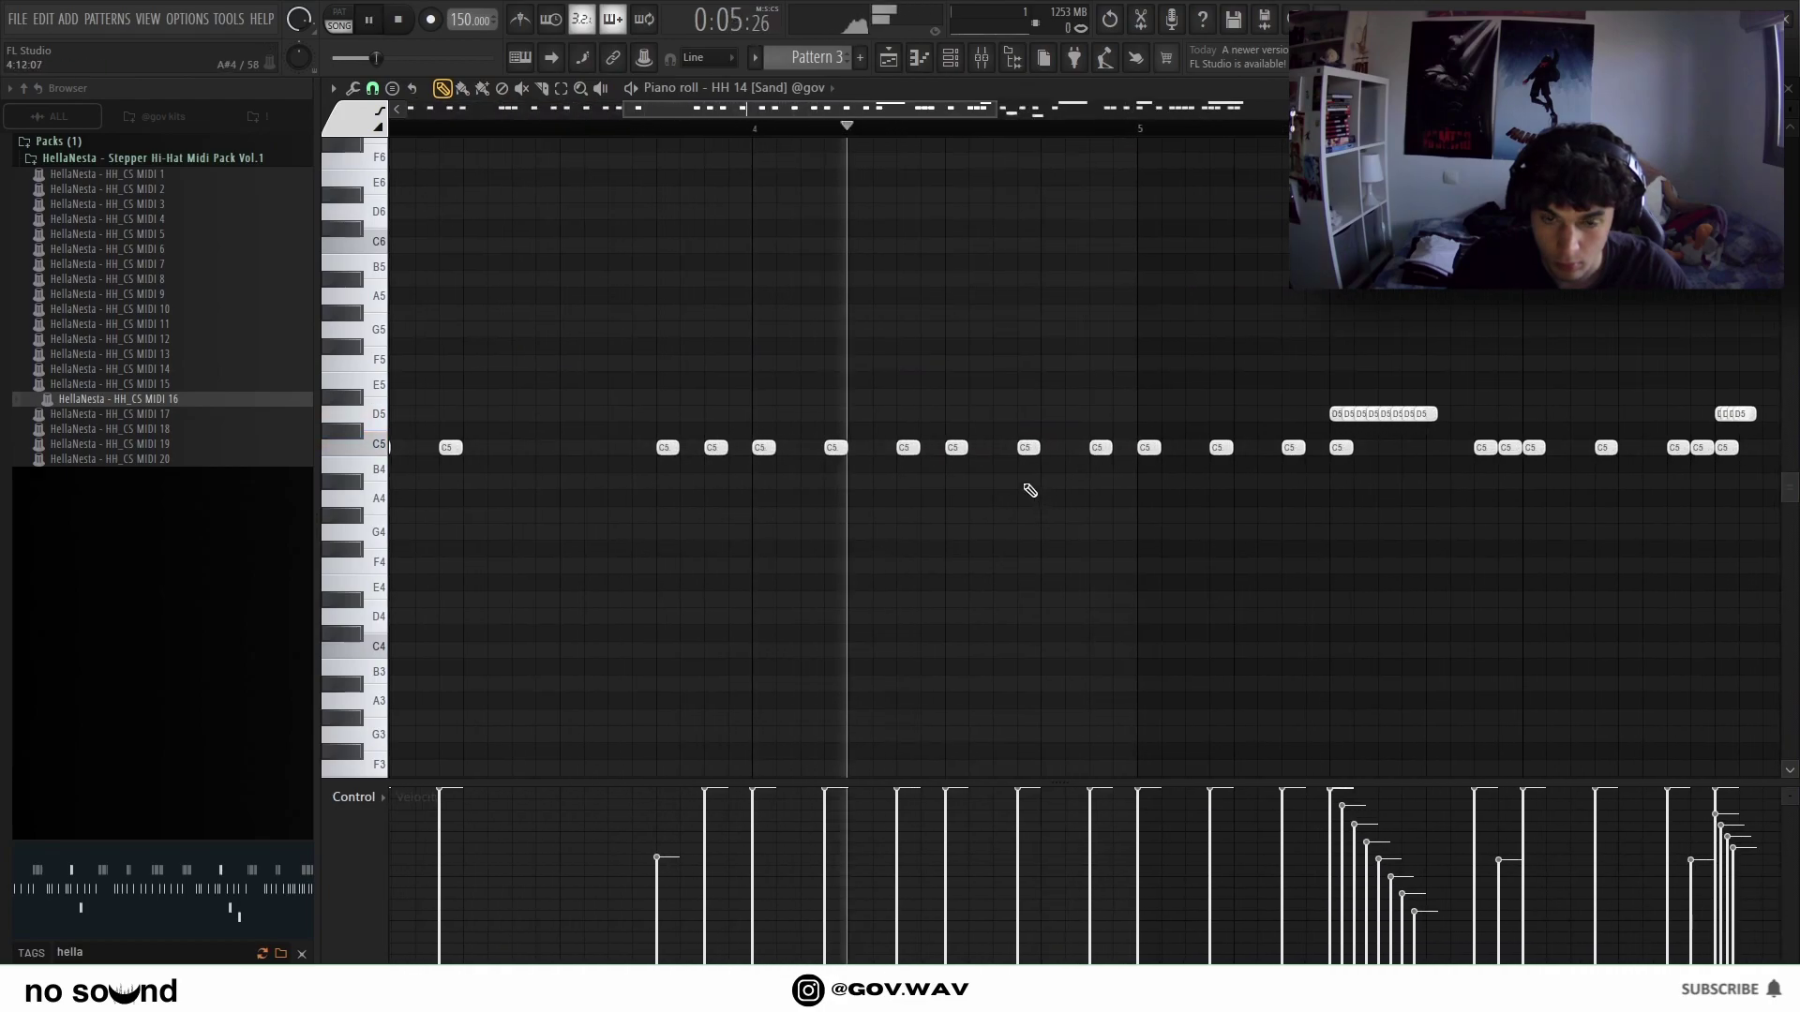
scroll(1117, 482, down, 3)
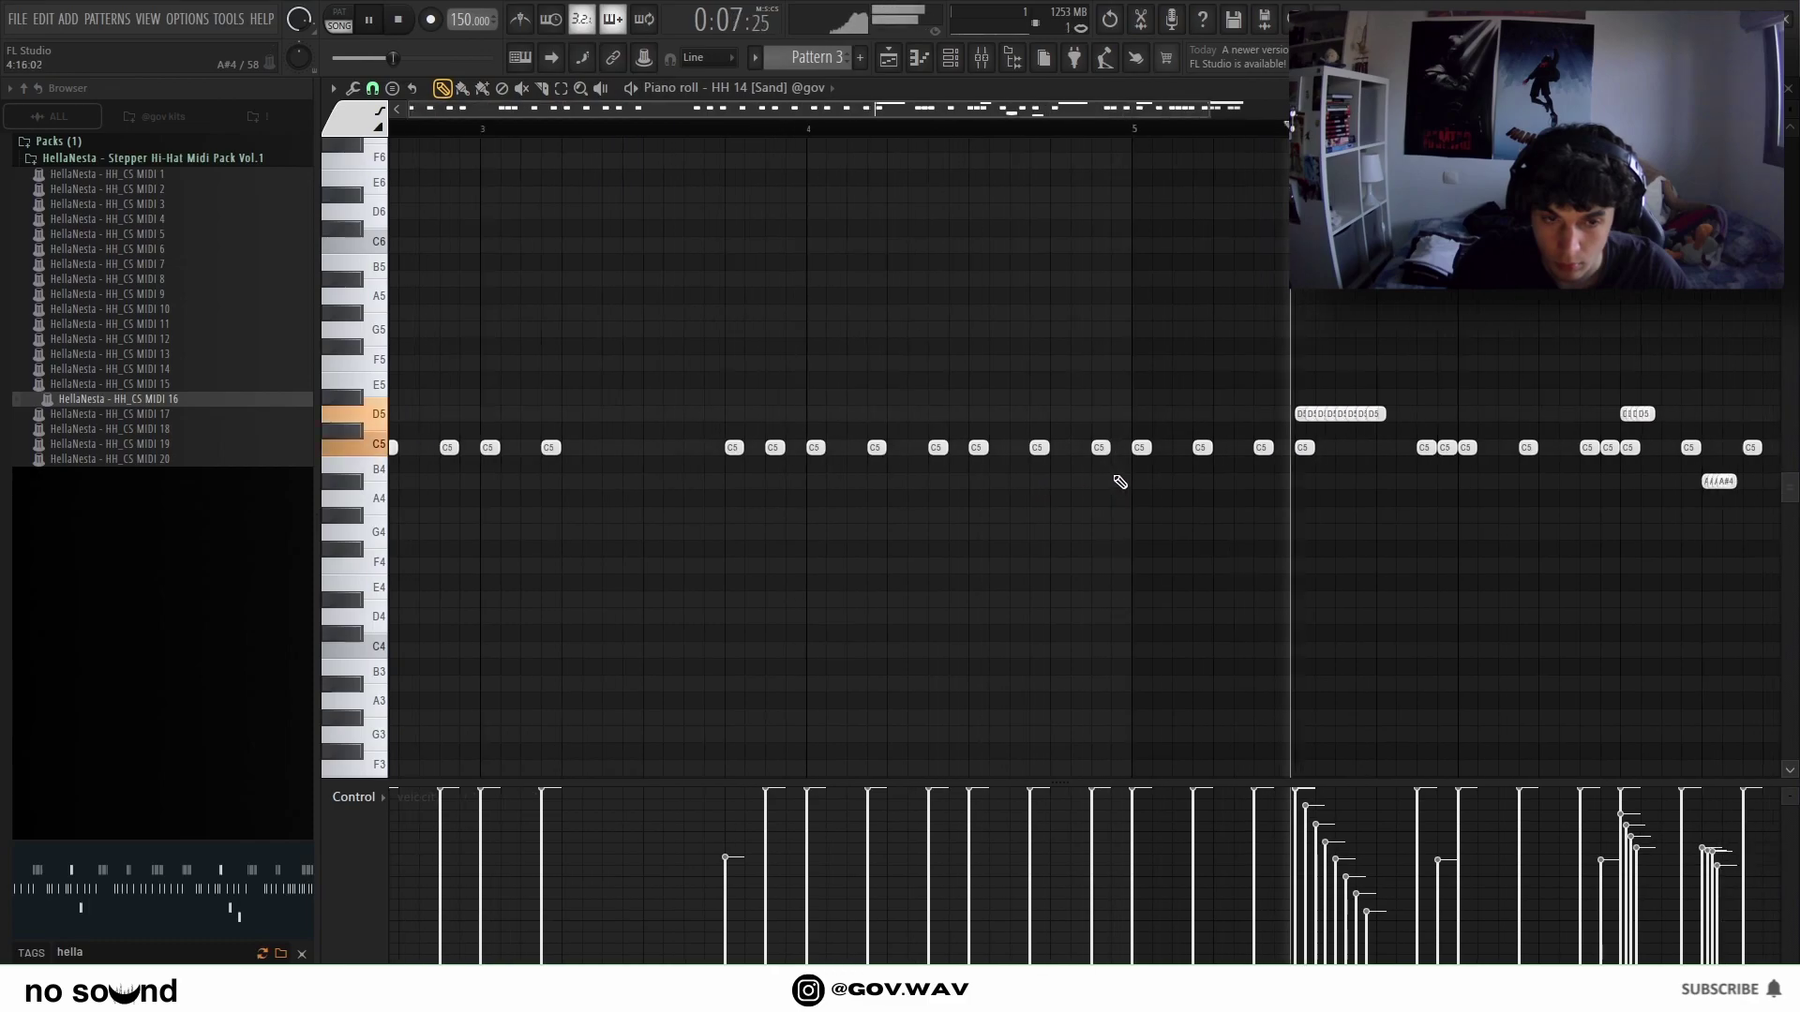
Erase all hi-hat notes from bar 5 onward and repeat the remaining four-bar pattern to fill twelve bars.
right_click(1125, 414)
right_click(1063, 448)
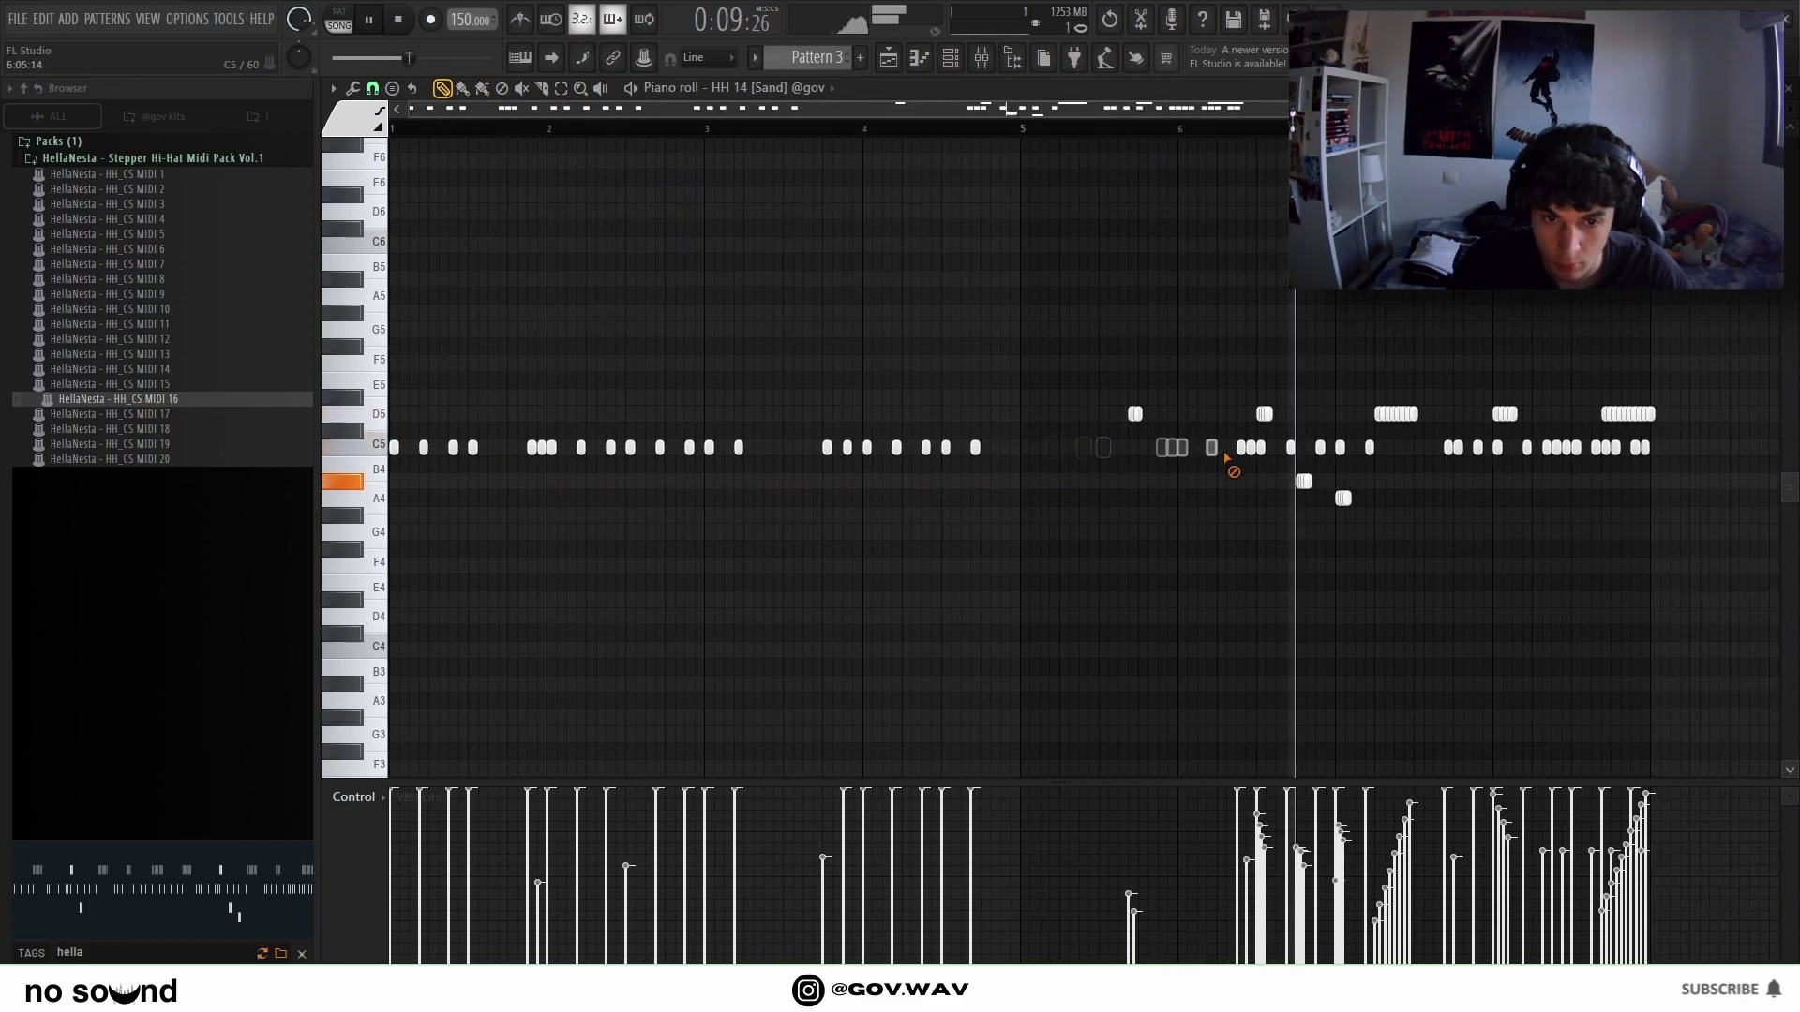
drag(1703, 518, 1114, 319)
key(Delete)
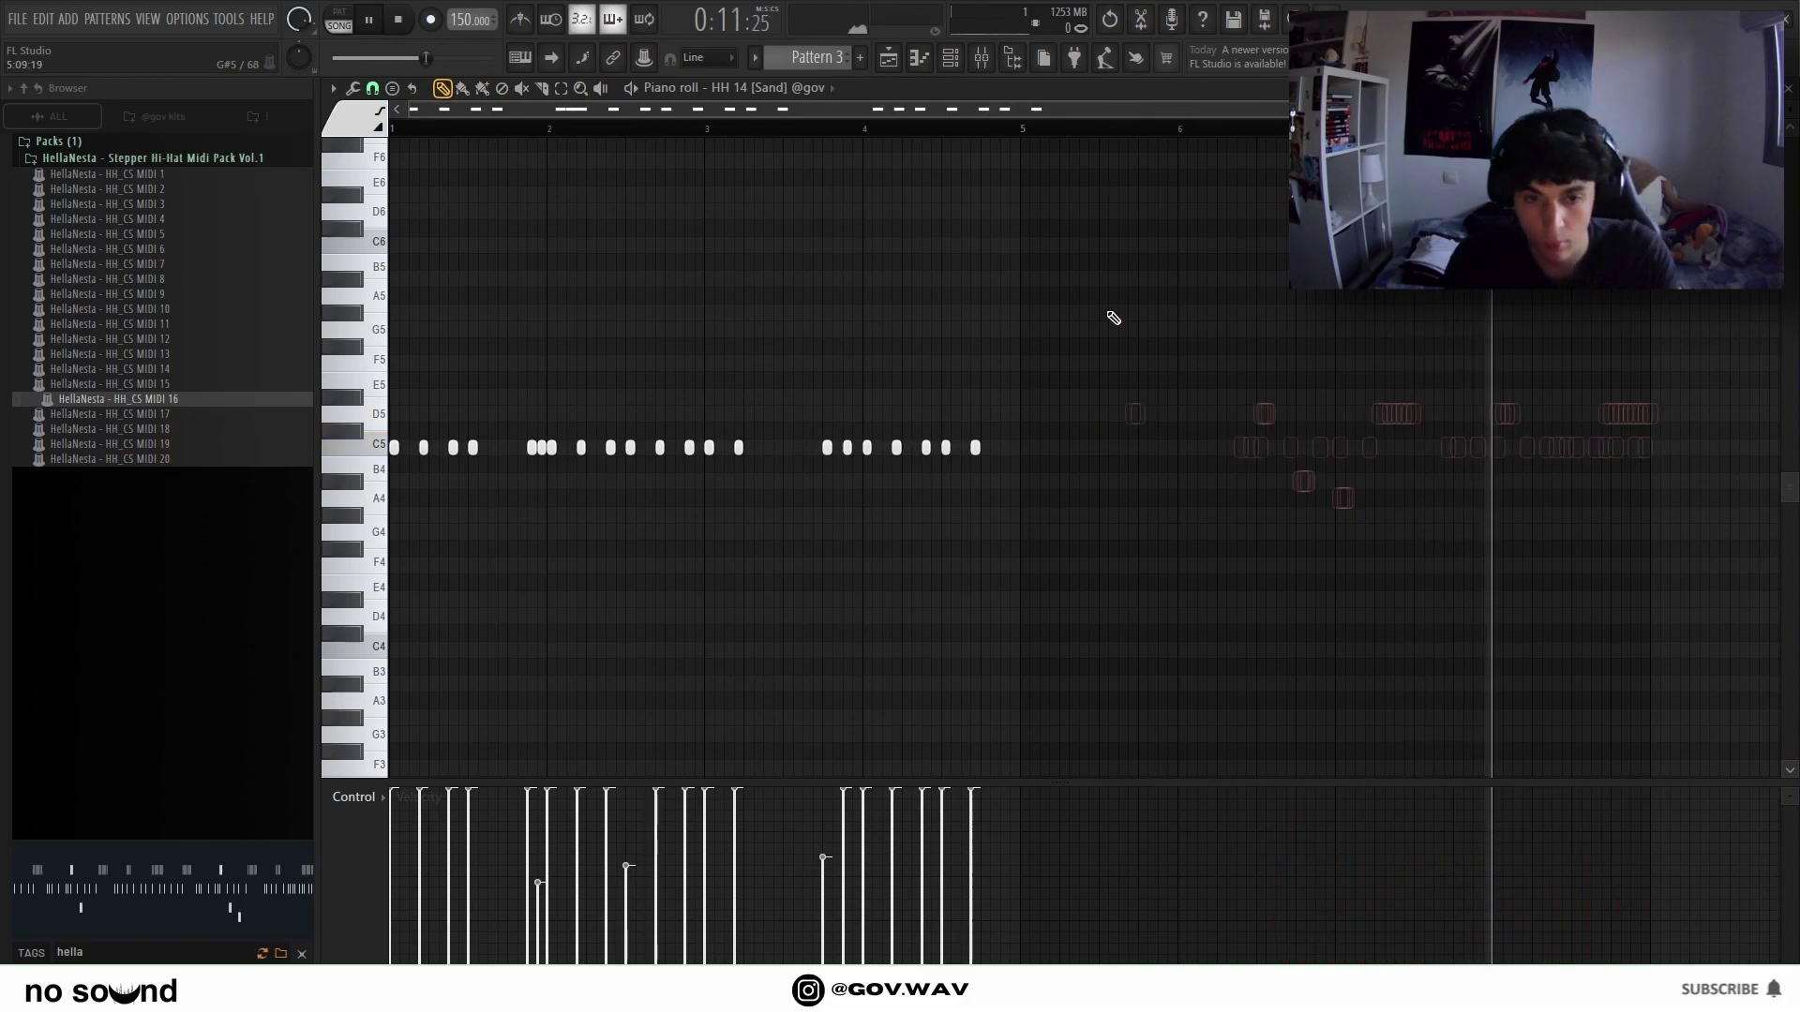
key(ctrl+z)
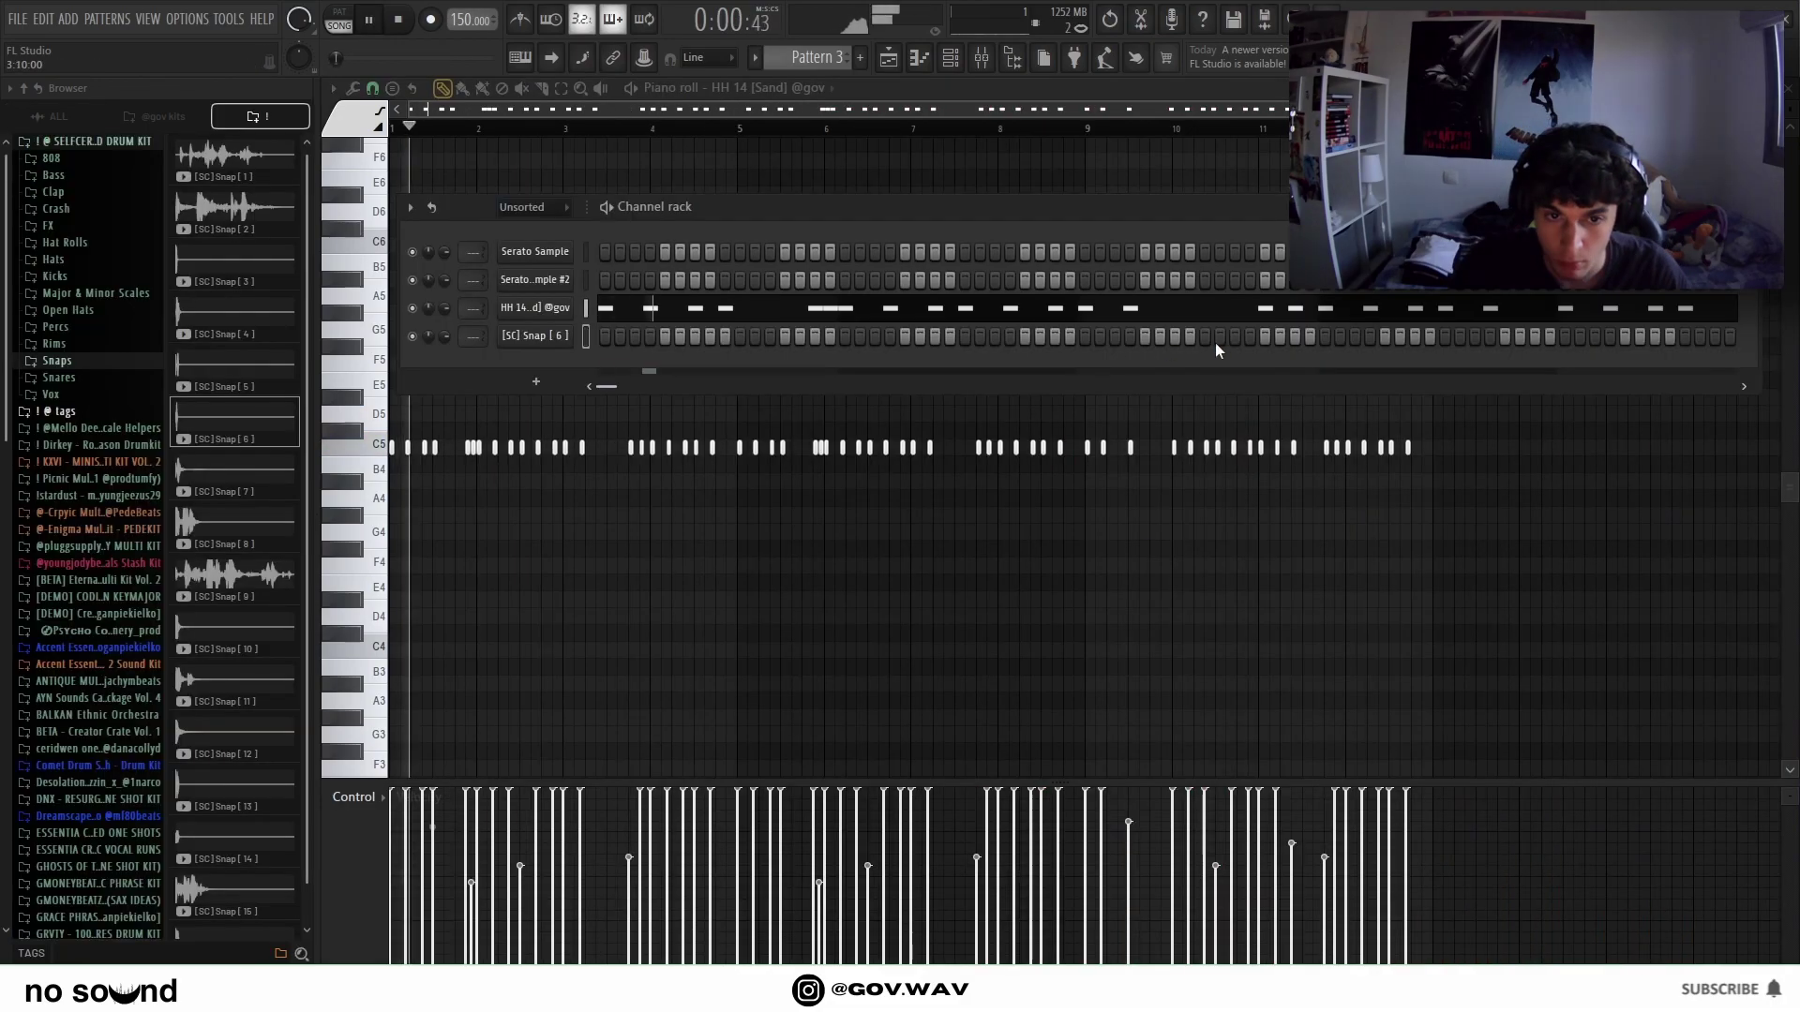
Place C5 hits for the [SC] Snap [6] sample in bars 1, 3 and 4 of its piano roll.
right_click(553, 337)
click(609, 336)
key(ctrl+a)
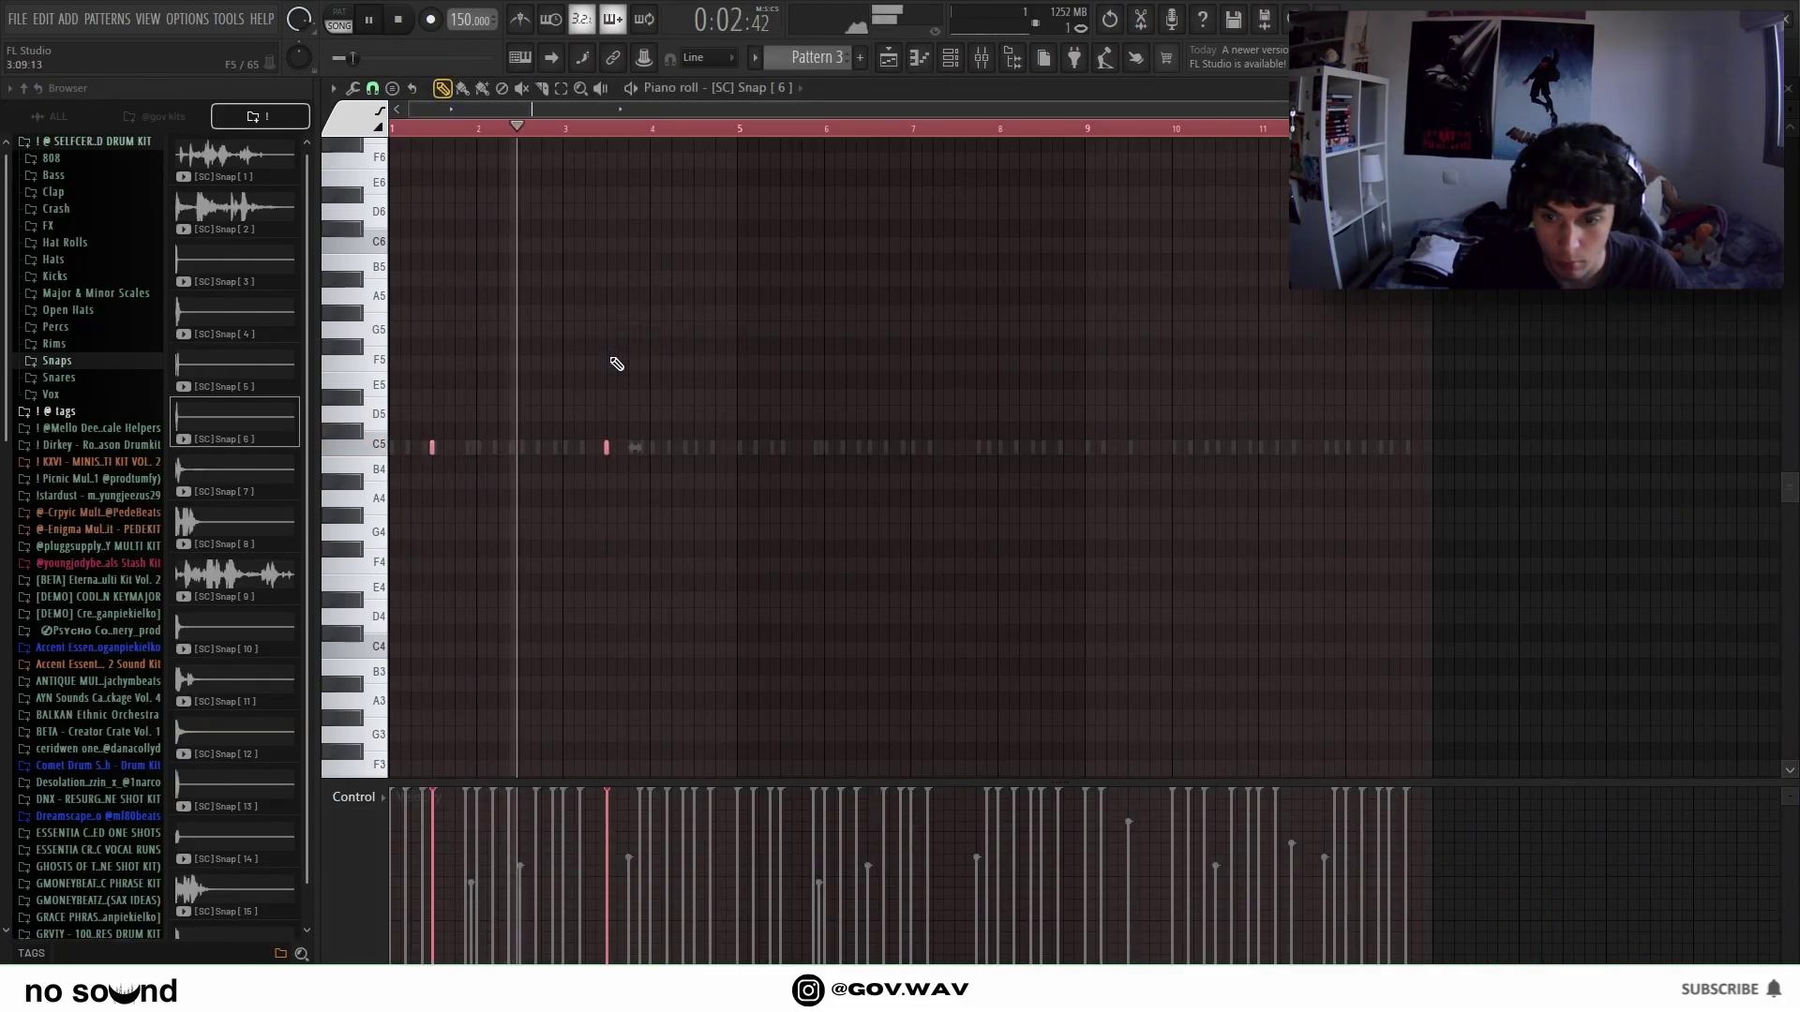
right_click(739, 129)
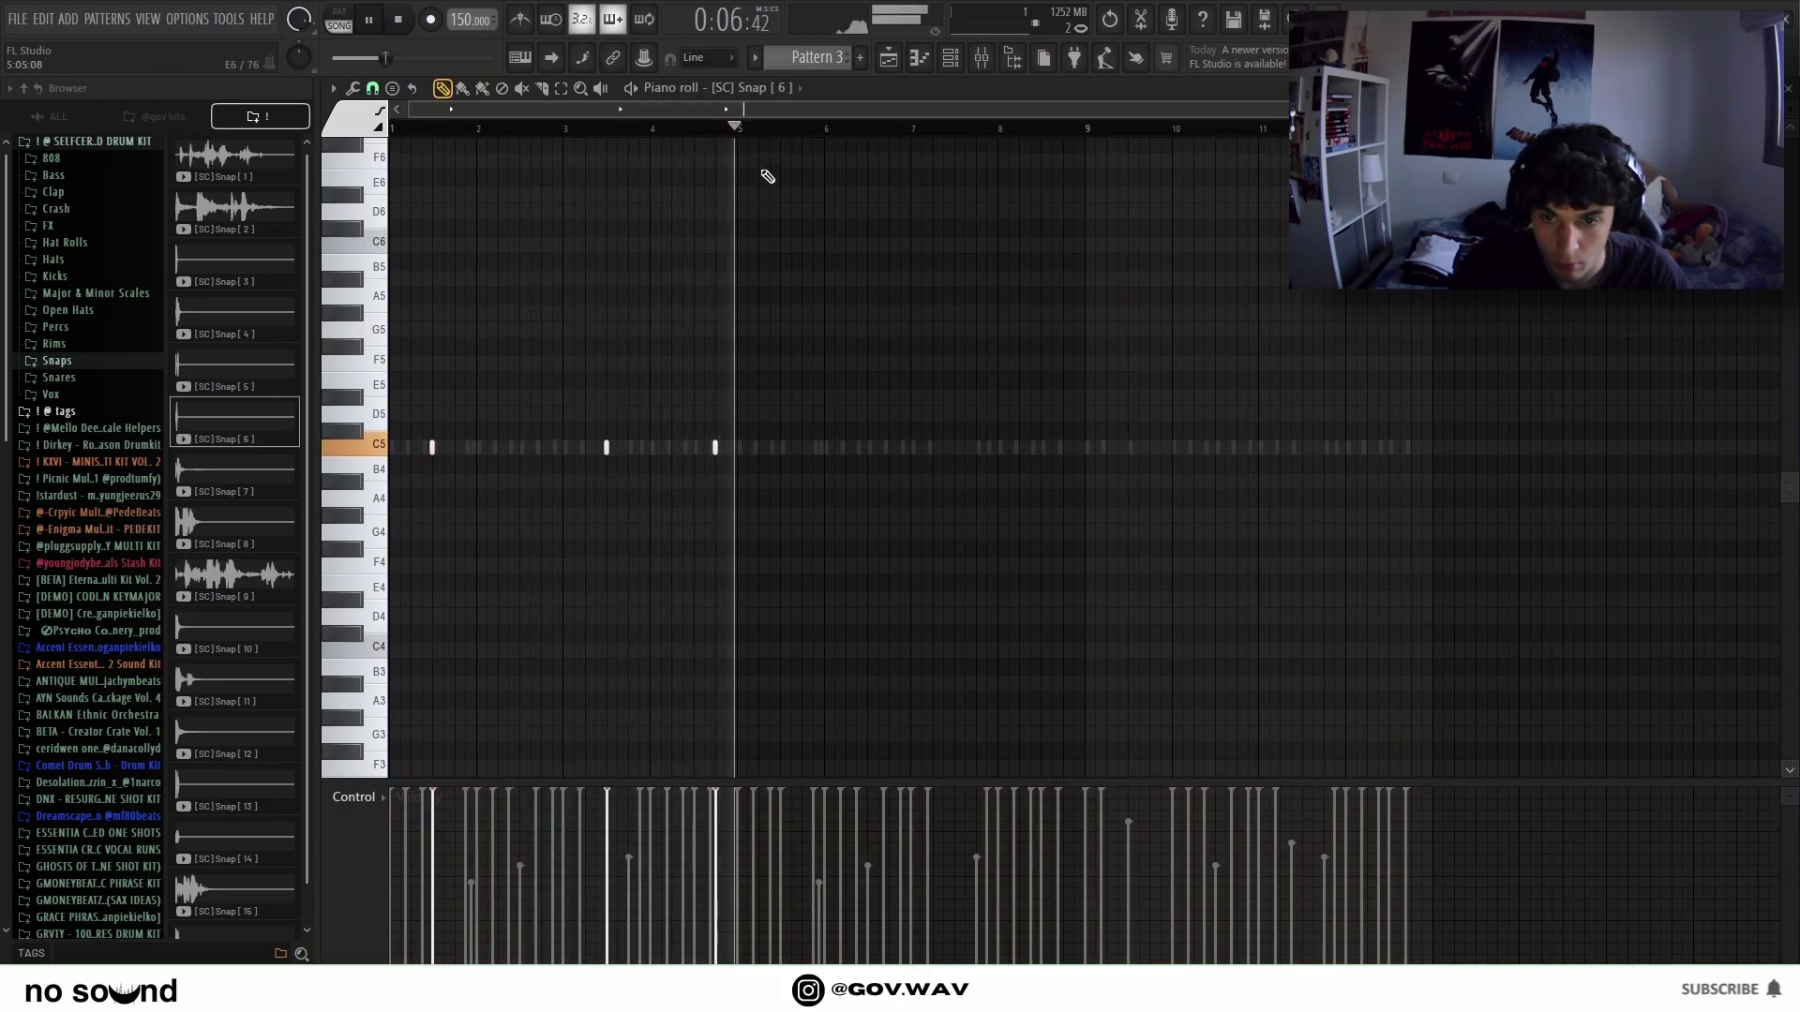
Duplicate the four-bar snap pattern twice to fill twelve bars and deselect the notes.
key(ctrl+b)
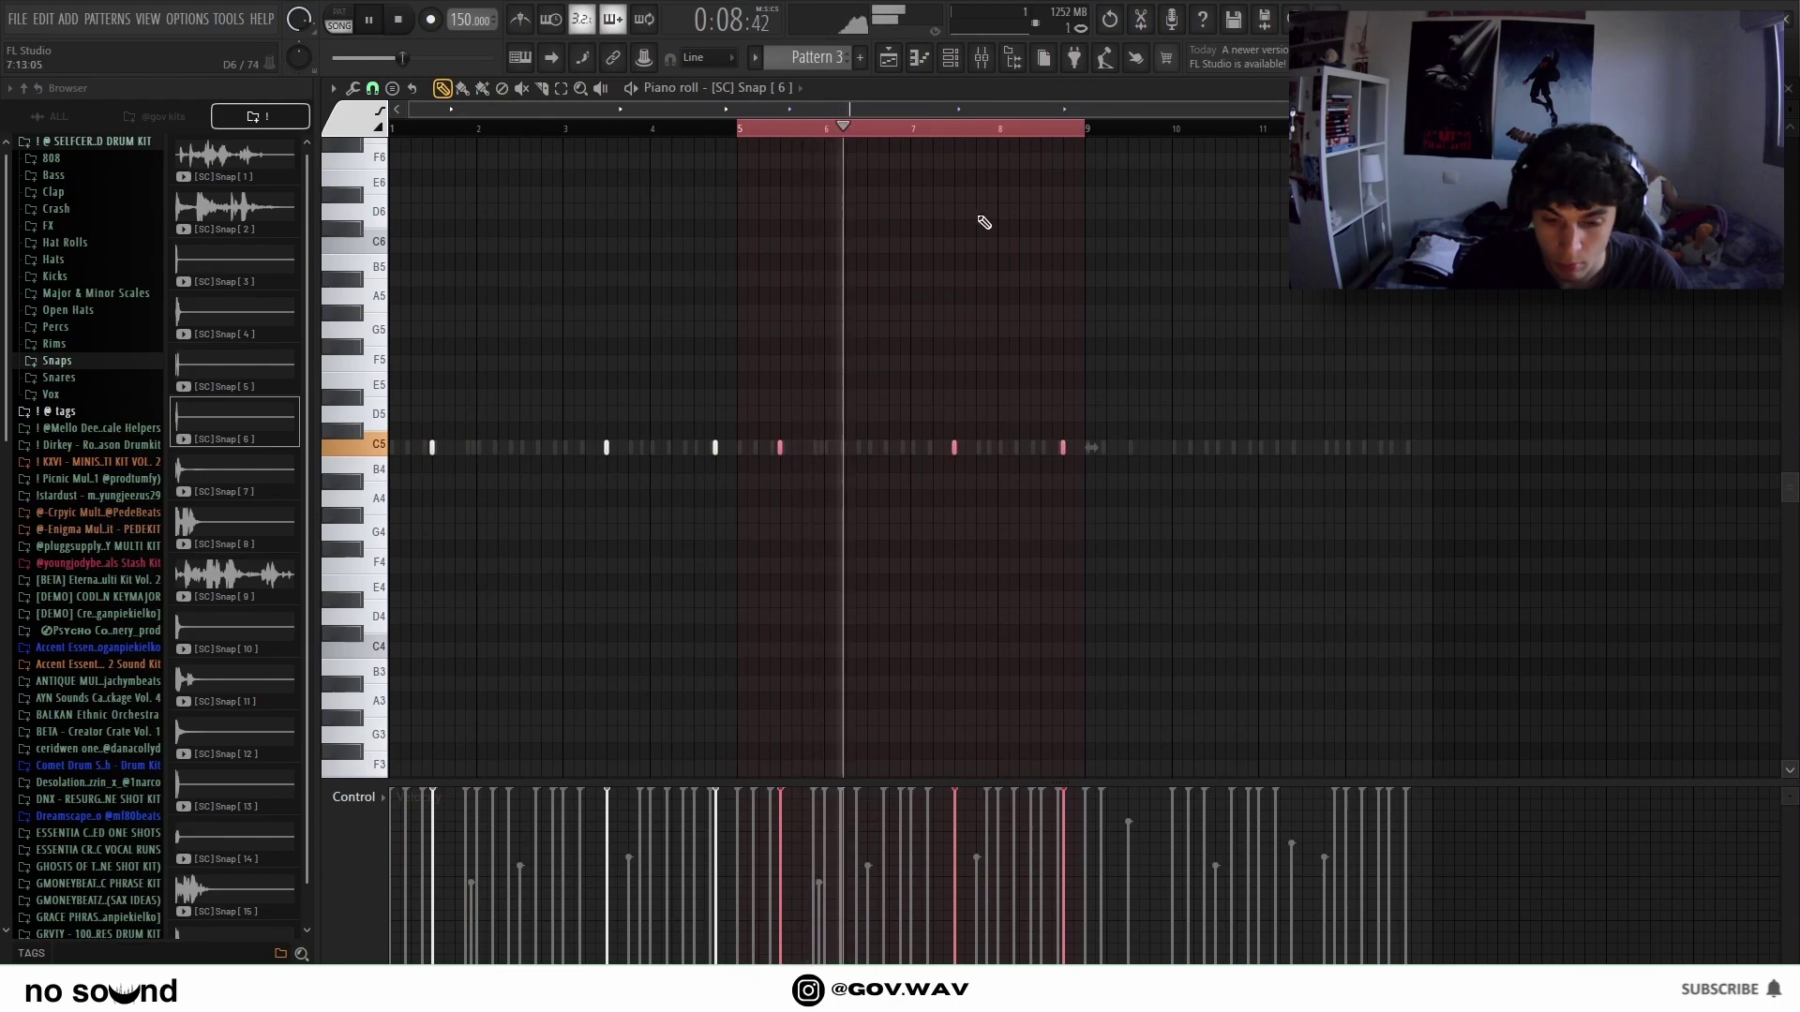
key(ctrl+b)
key(ctrl+d)
key(F6)
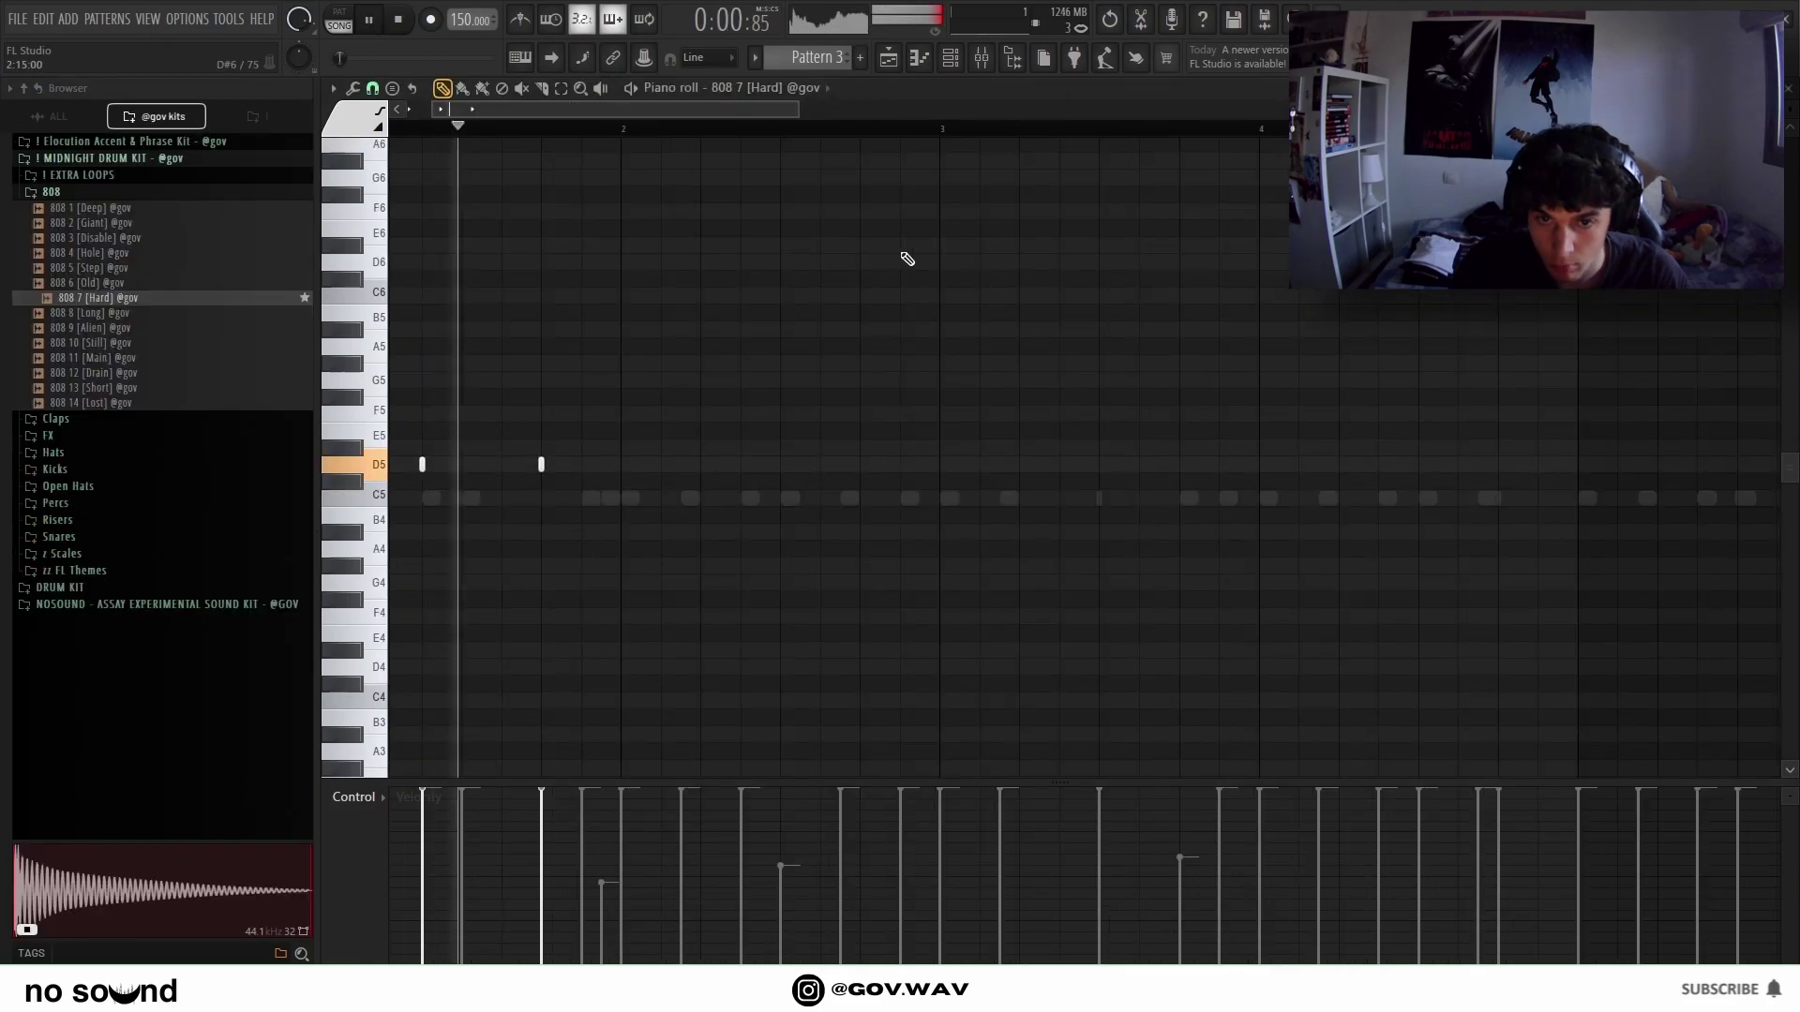
Add two short D#6 notes in the last beat of bar 2 of the 808 7 [Hard] line.
click(904, 251)
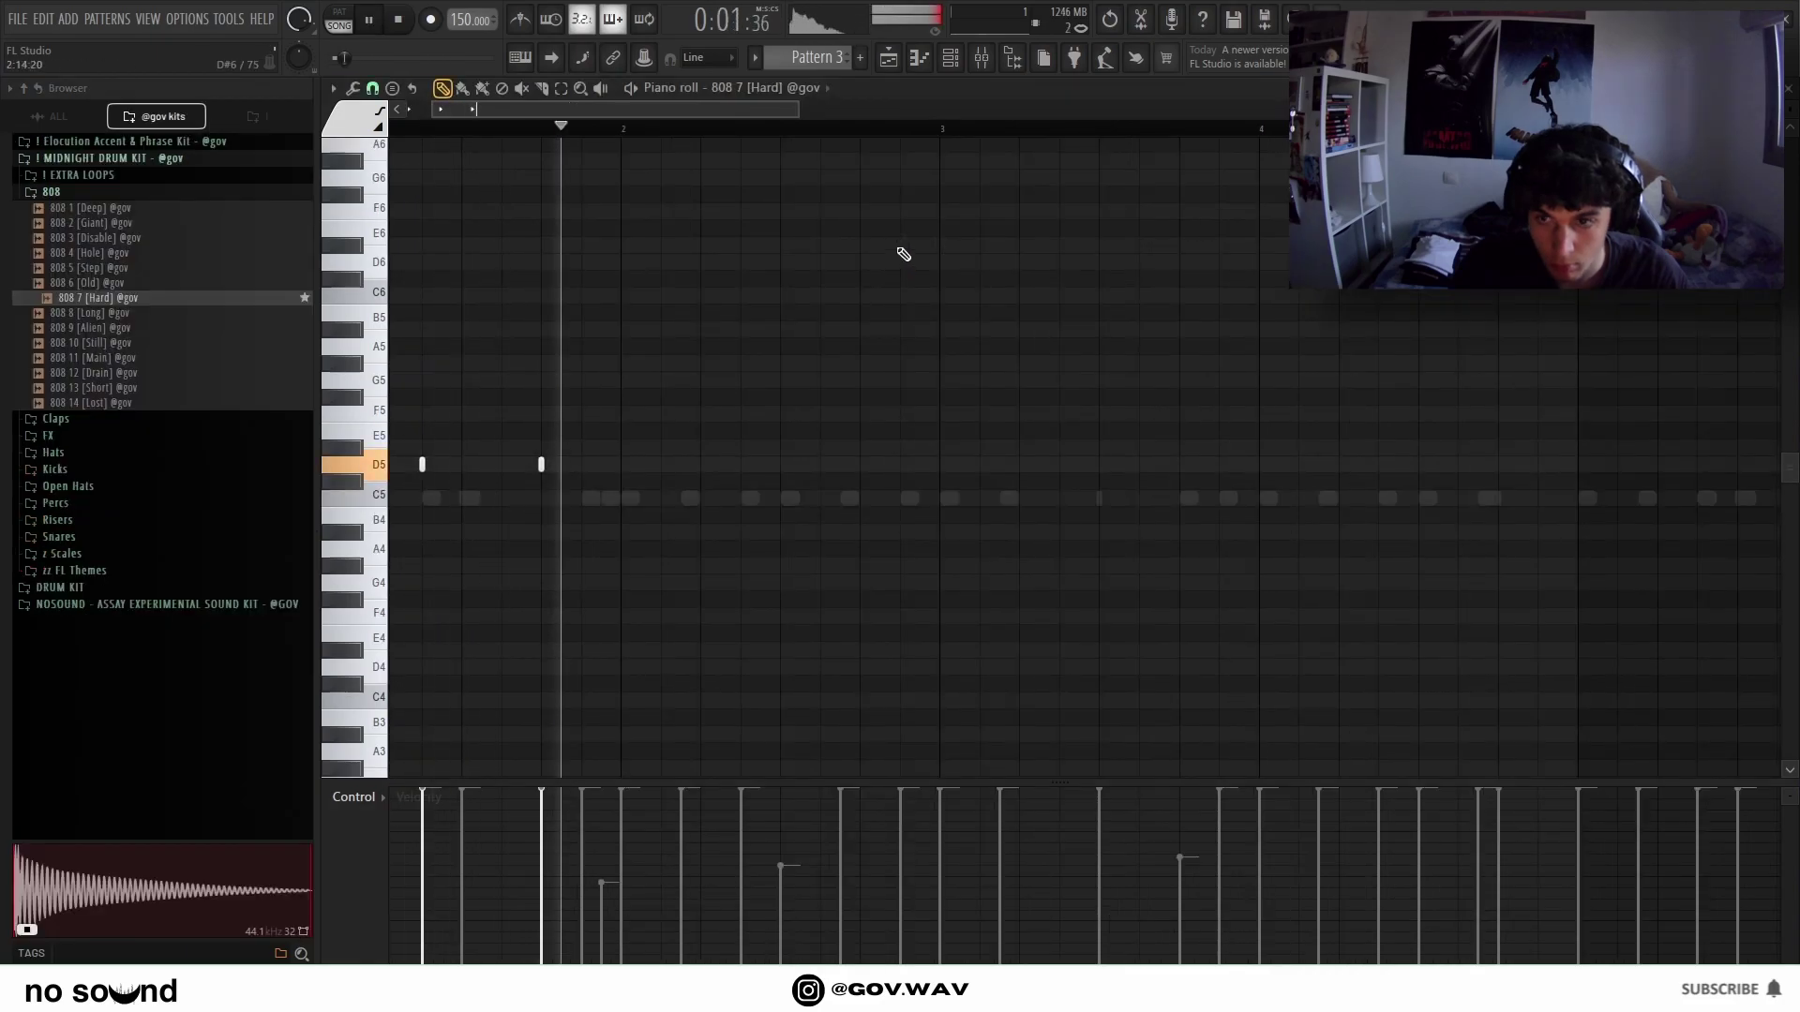
click(941, 251)
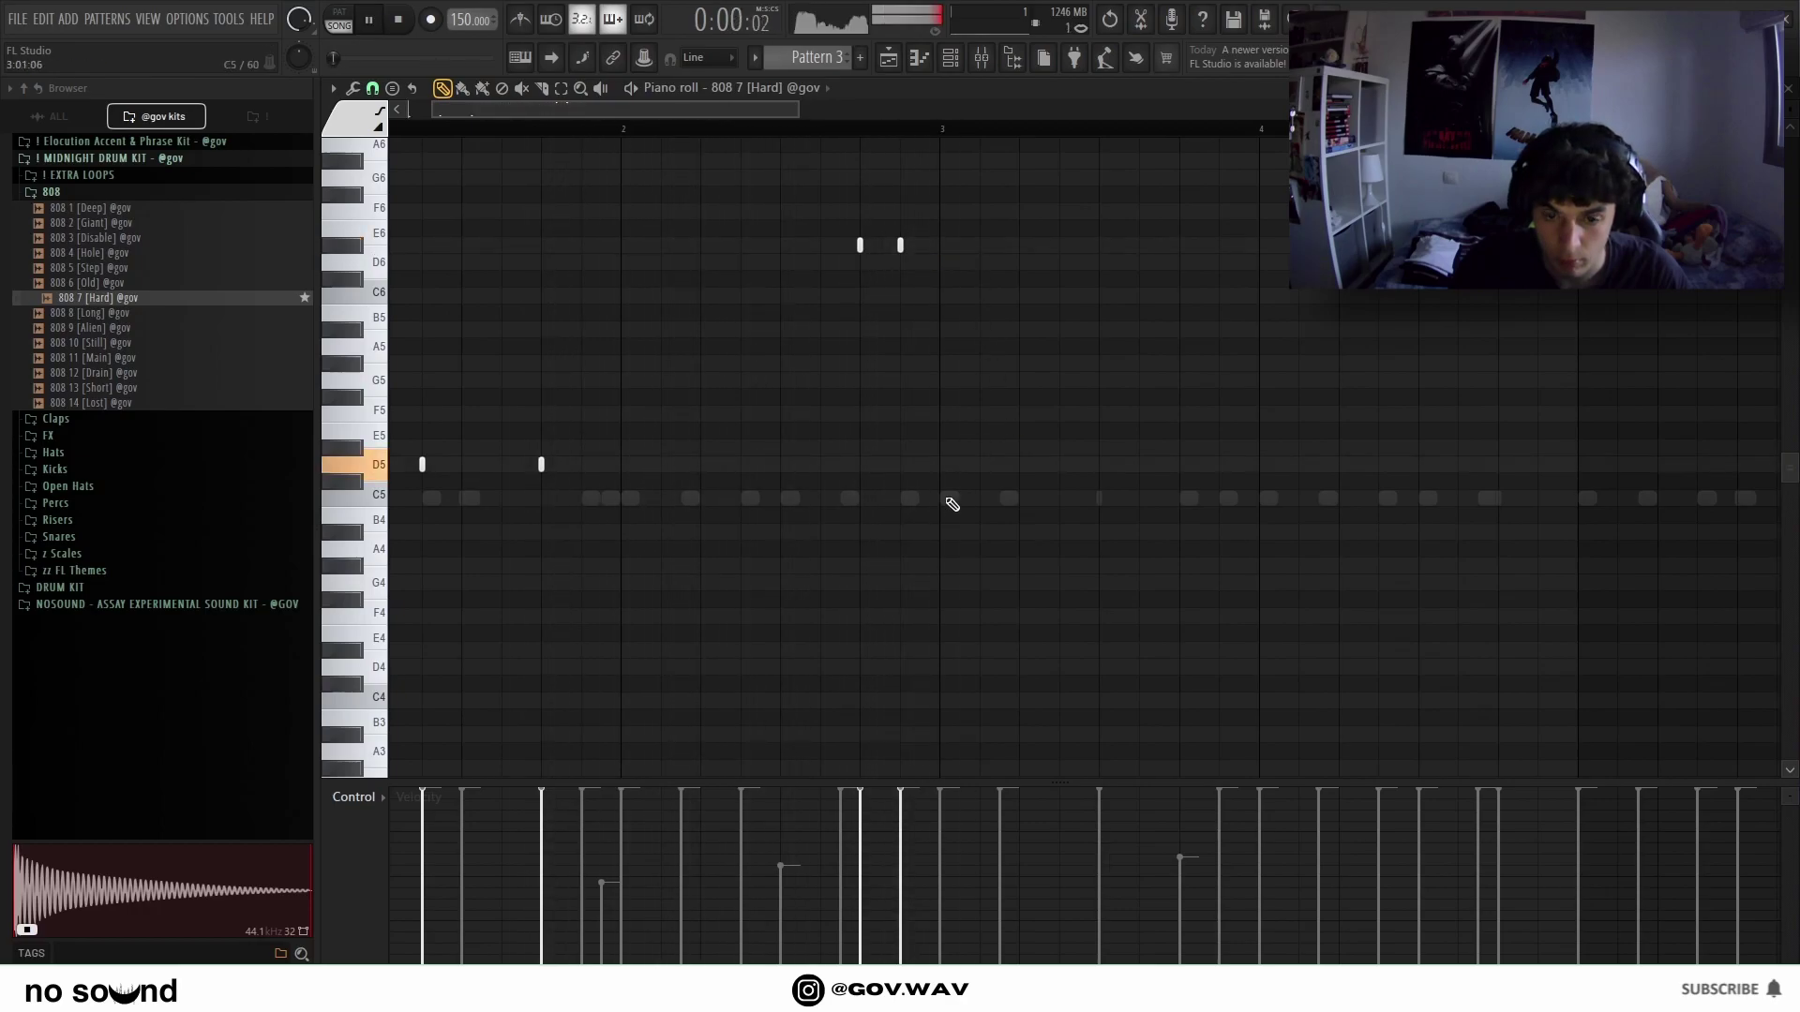
click(941, 296)
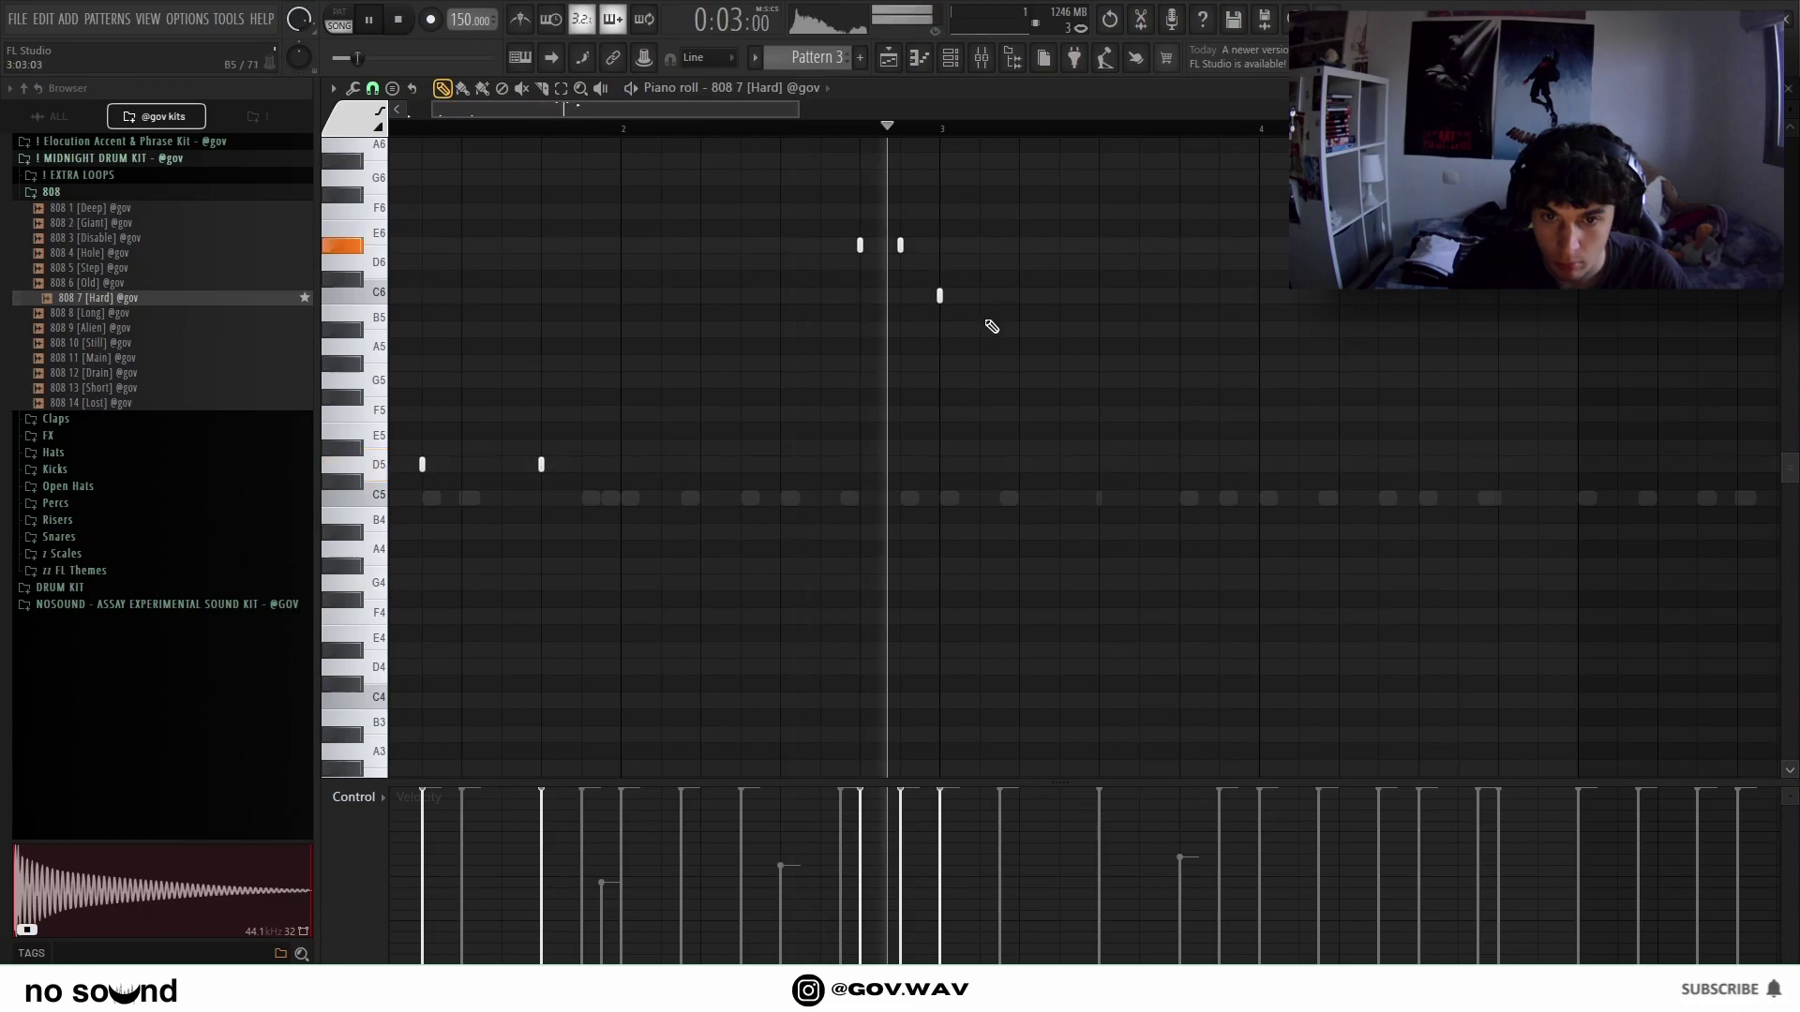
click(1180, 330)
scroll(1349, 468, down, 3)
key(space)
key(space)
right_click(856, 330)
scroll(553, 371, down, 3)
scroll(553, 371, up, 3)
right_click(637, 298)
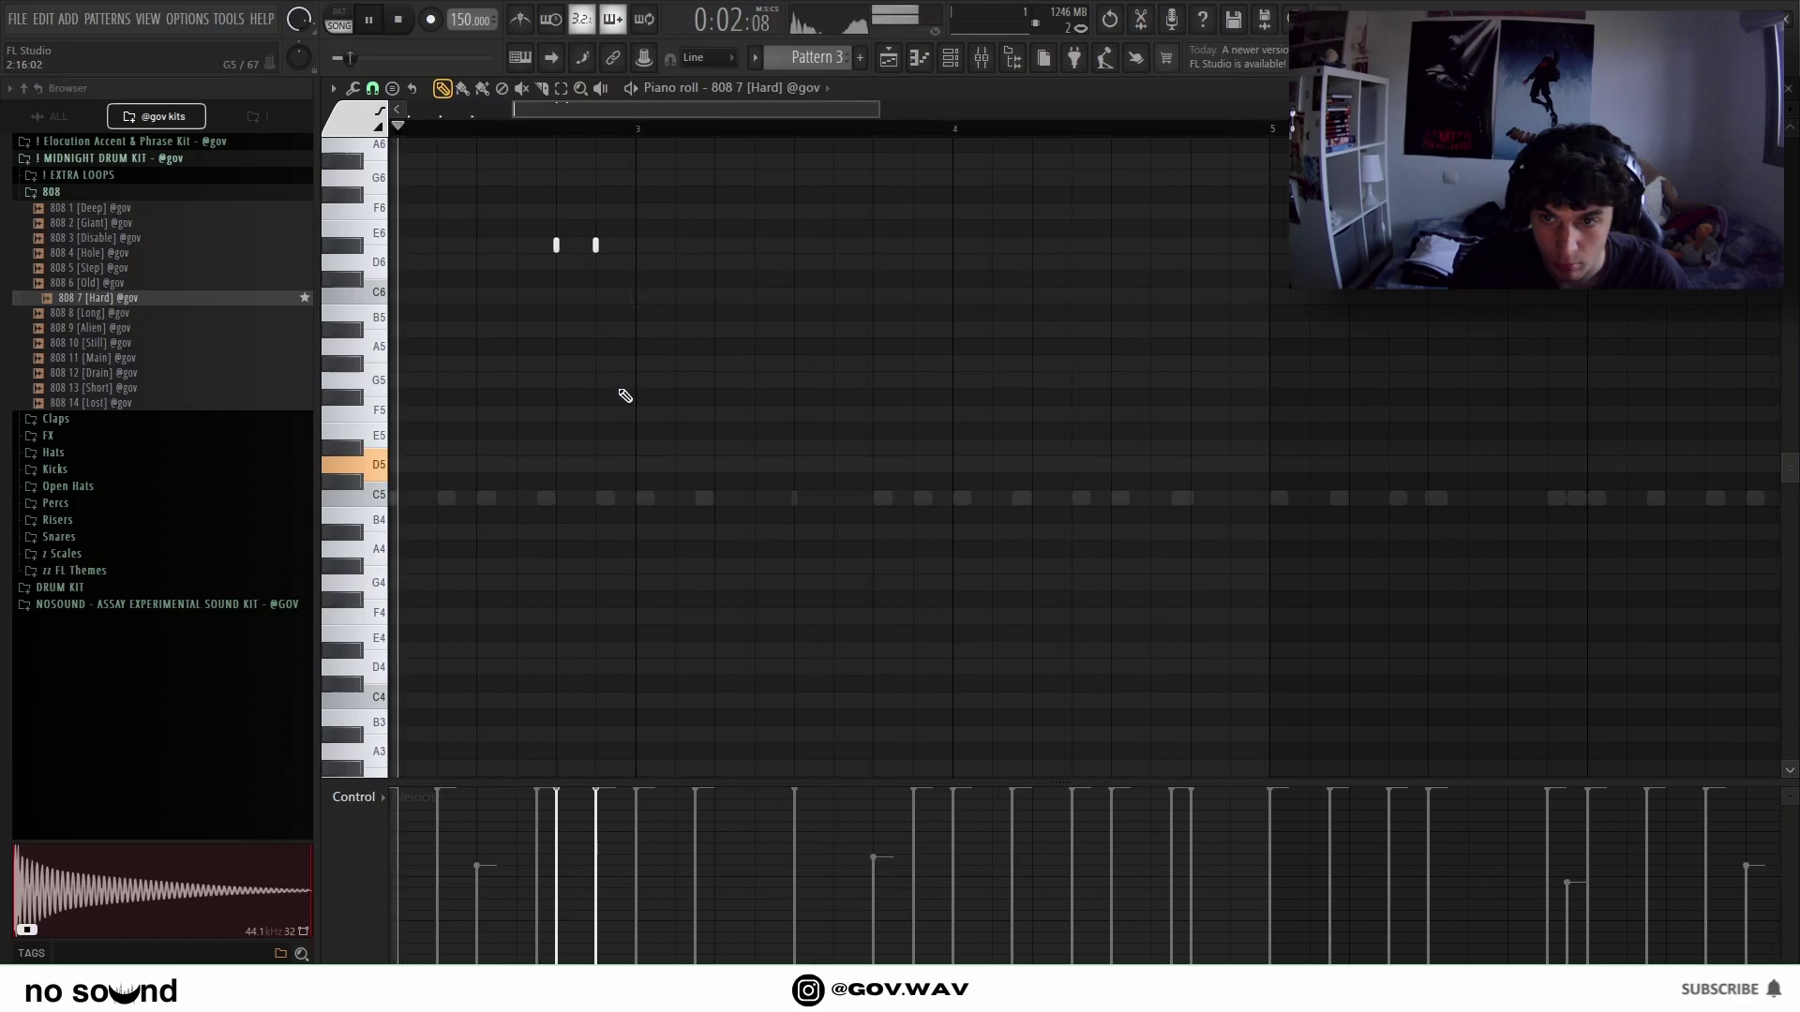
Add a G5 808 note at the start of bar 3 and C5 notes on bar 3 beat 4 and bar 4 beat 2.
click(638, 380)
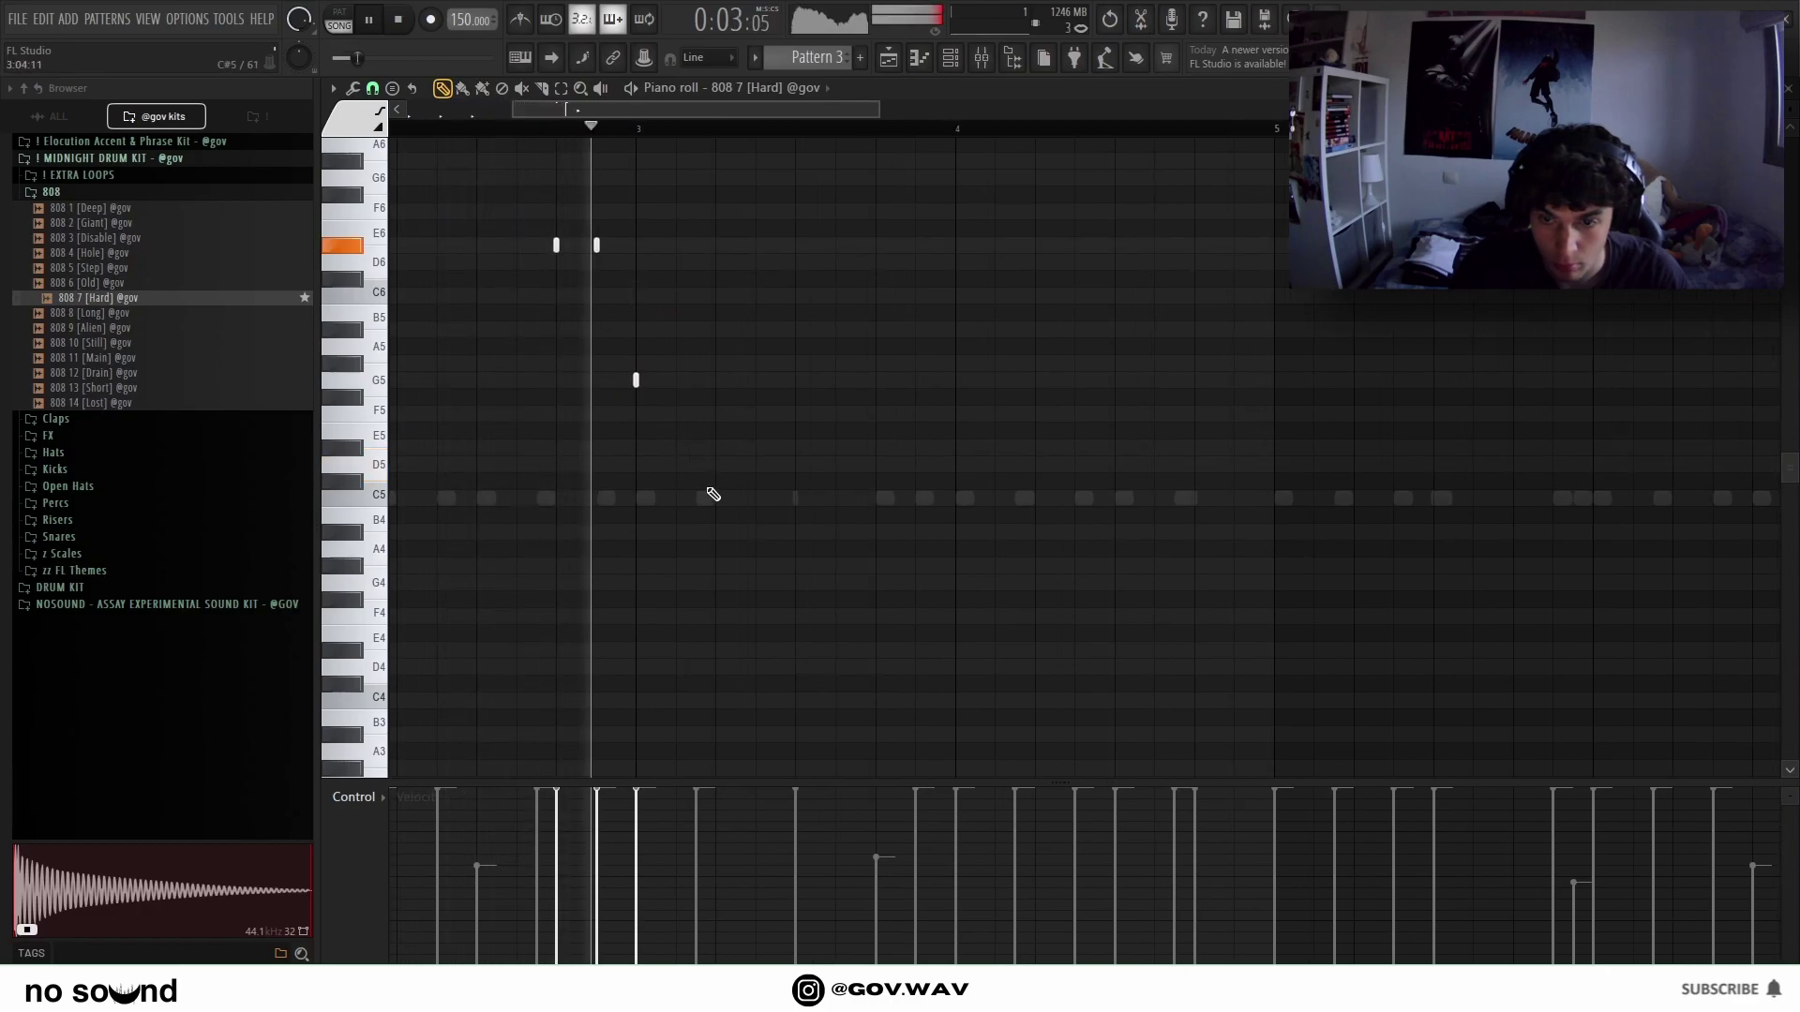
click(878, 498)
click(1194, 498)
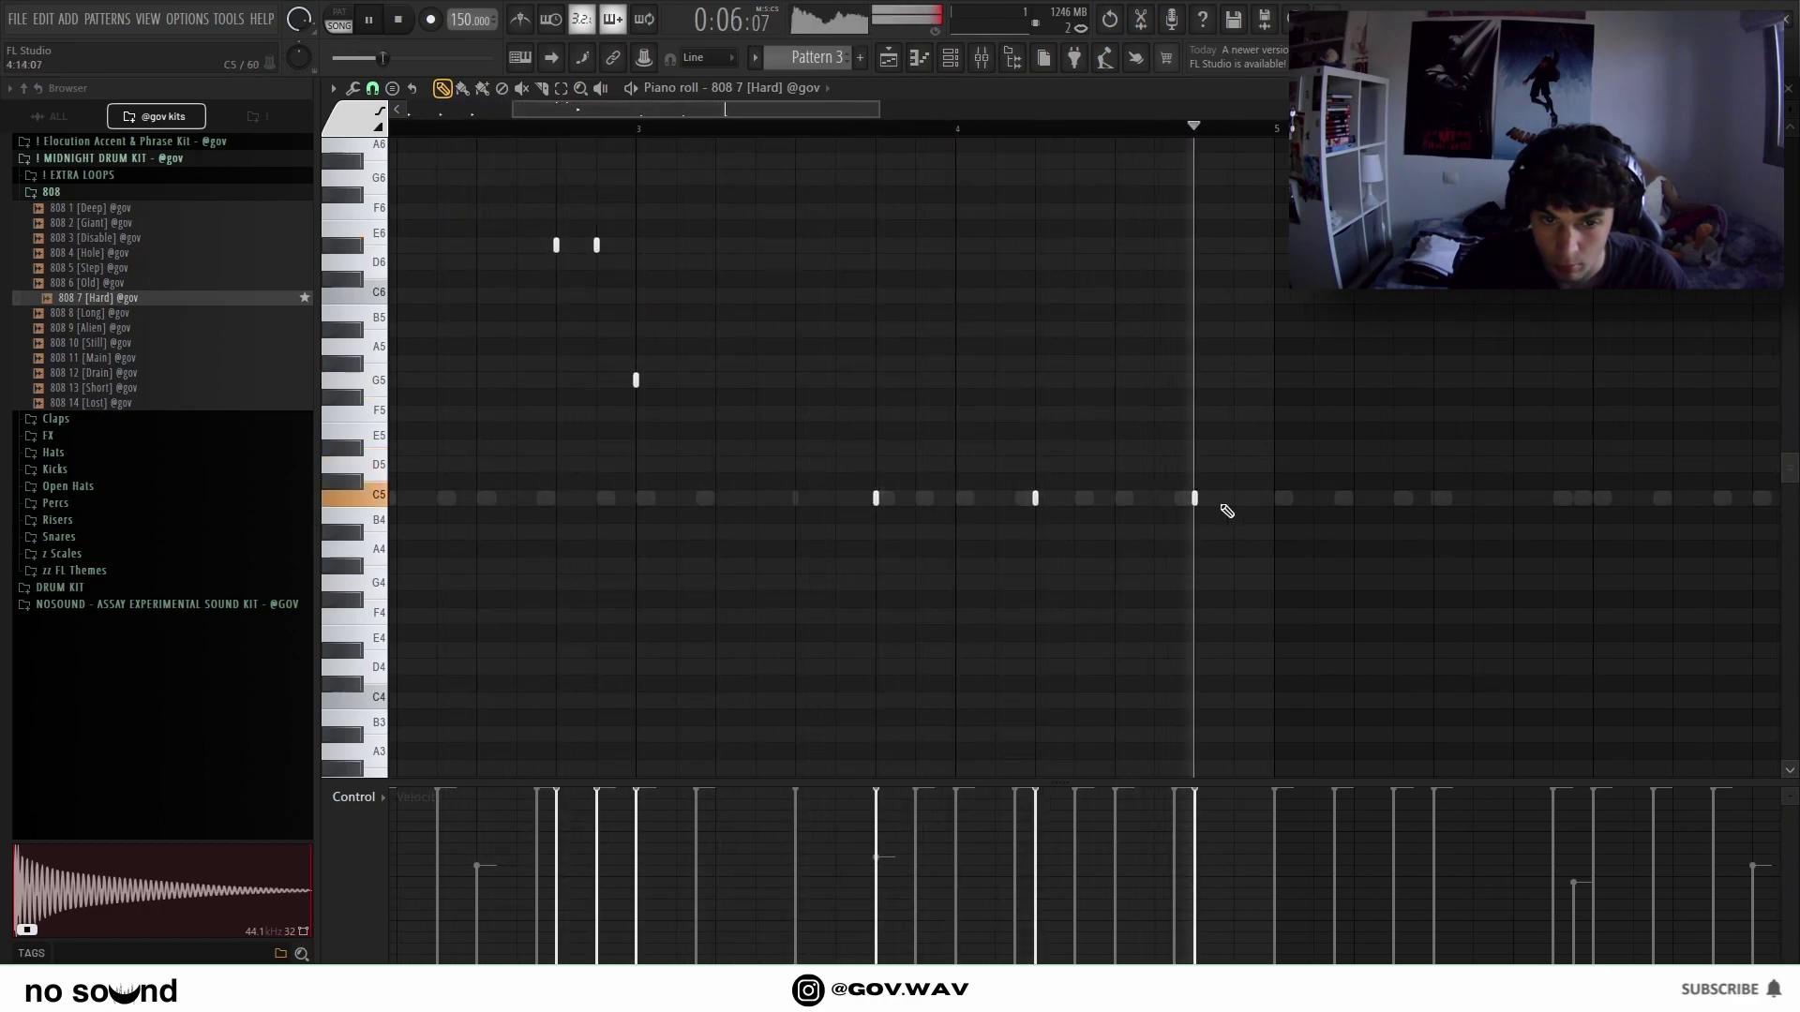
scroll(1191, 509, down, 3)
right_click(1132, 500)
Duplicate the four-bar 808 line into bars 5 to 8 and remove the middle D5 note from bar 5.
scroll(1012, 478, down, 2)
drag(896, 515, 784, 502)
ctrl+click(654, 490)
scroll(647, 490, up, 3)
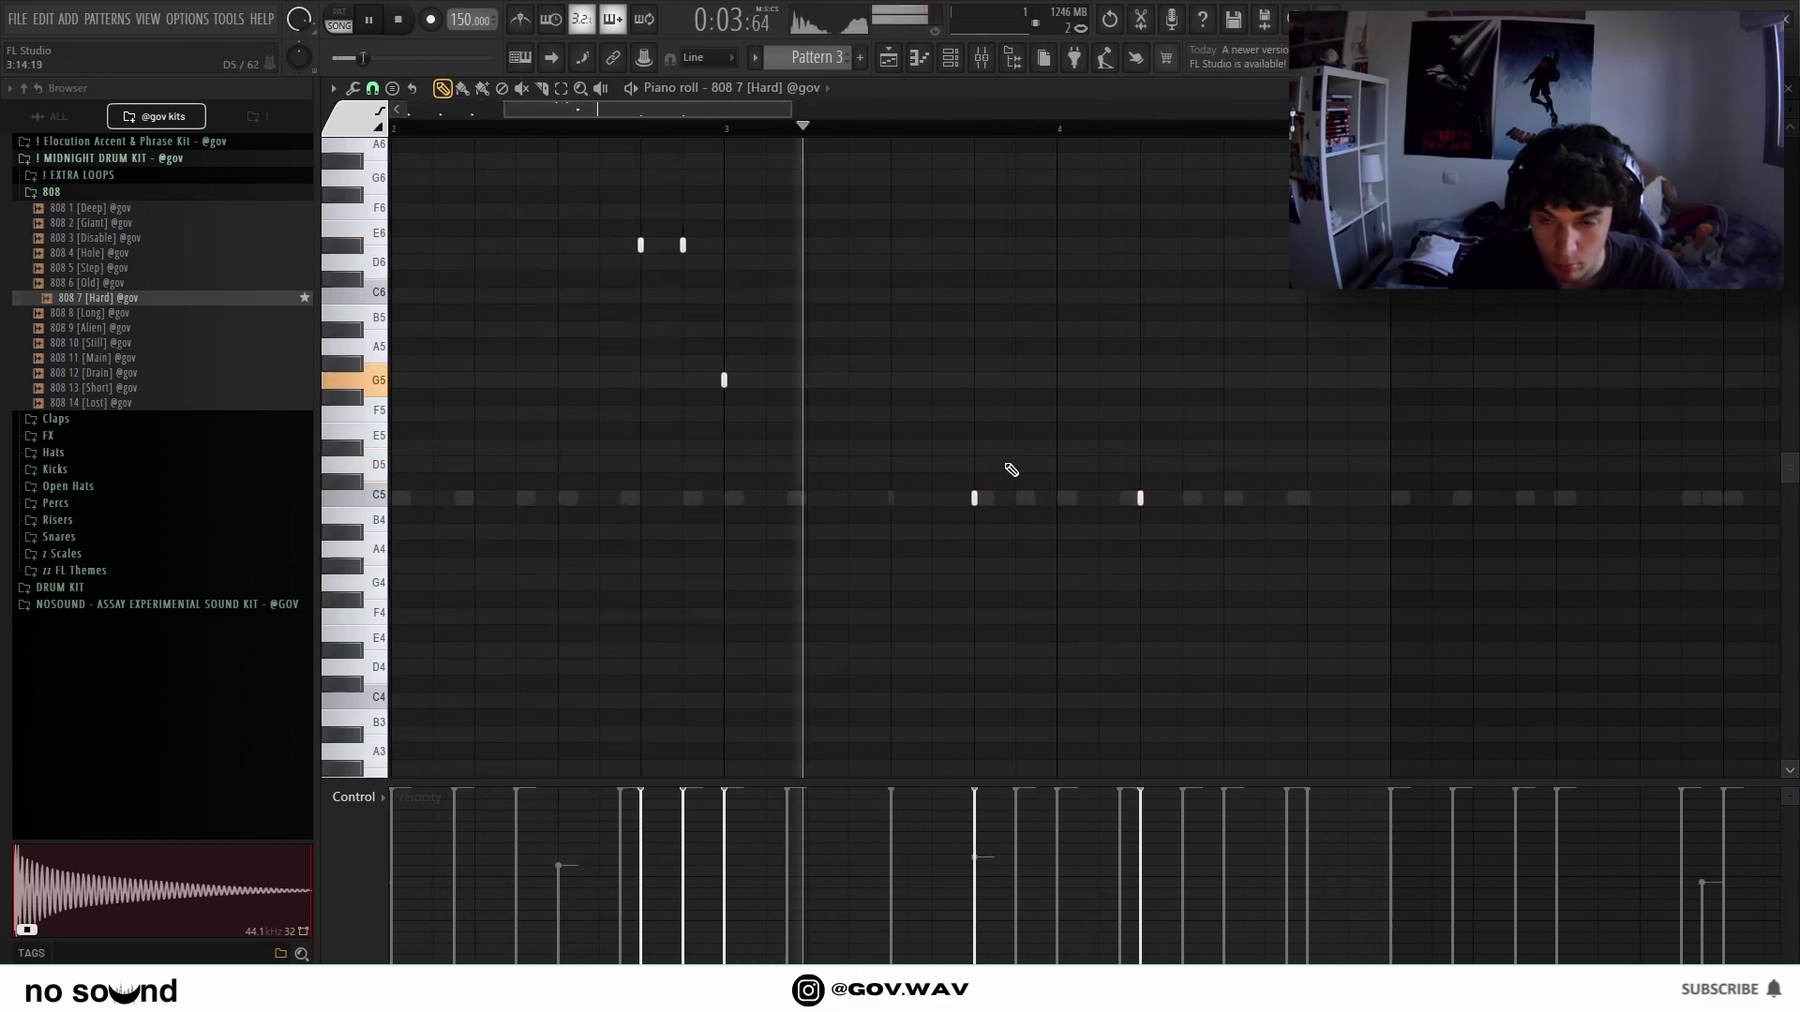
scroll(1250, 504, down, 3)
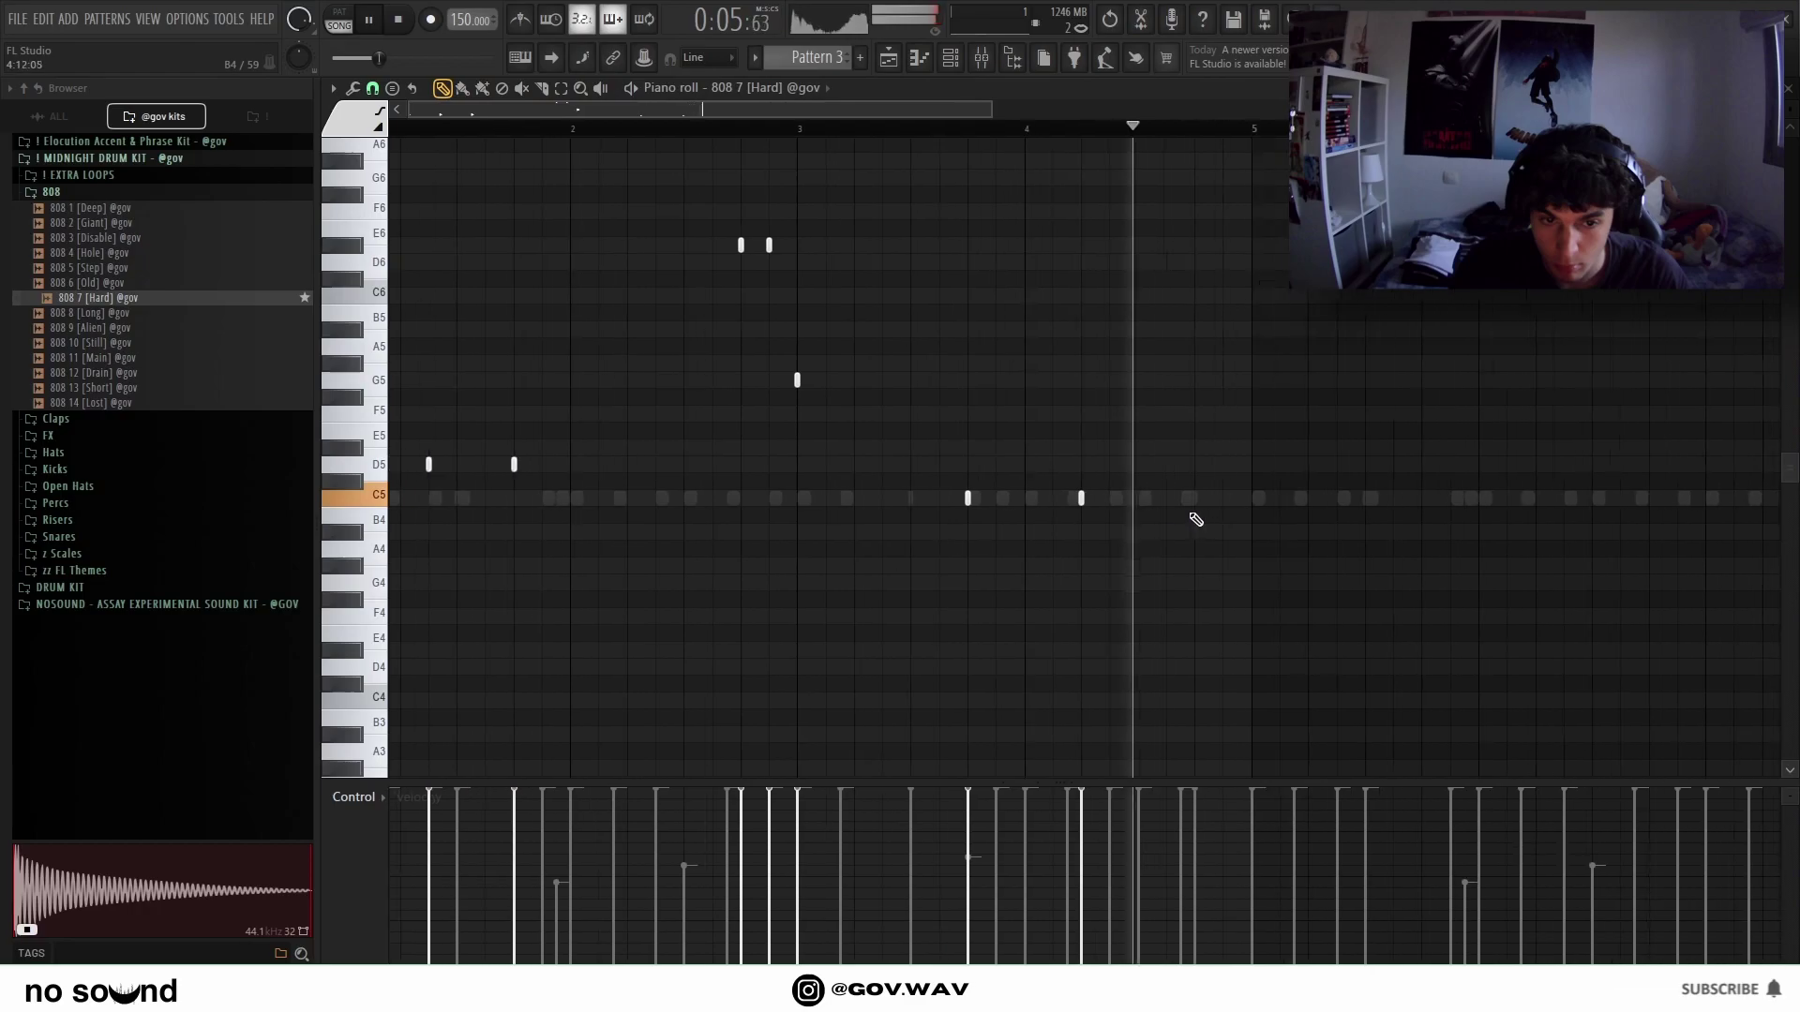
key(ctrl+b)
scroll(1163, 253, down, 1)
right_click(1029, 463)
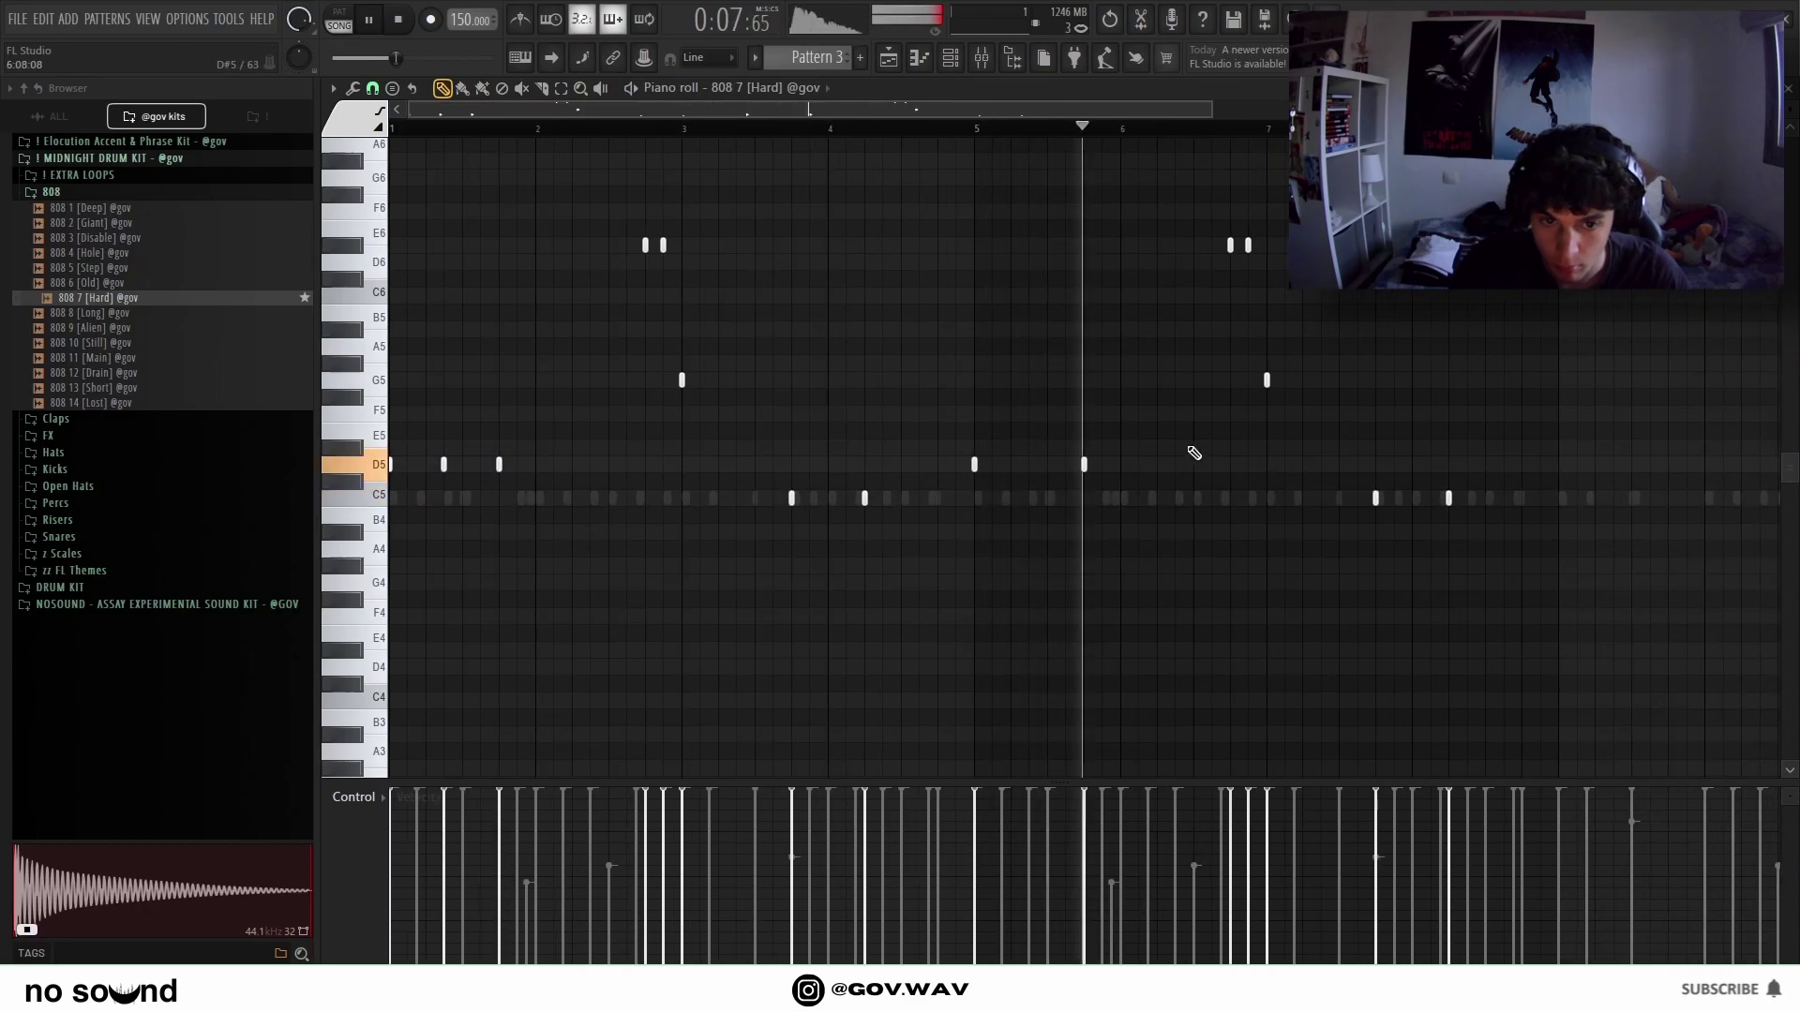
scroll(1298, 319, up, 3)
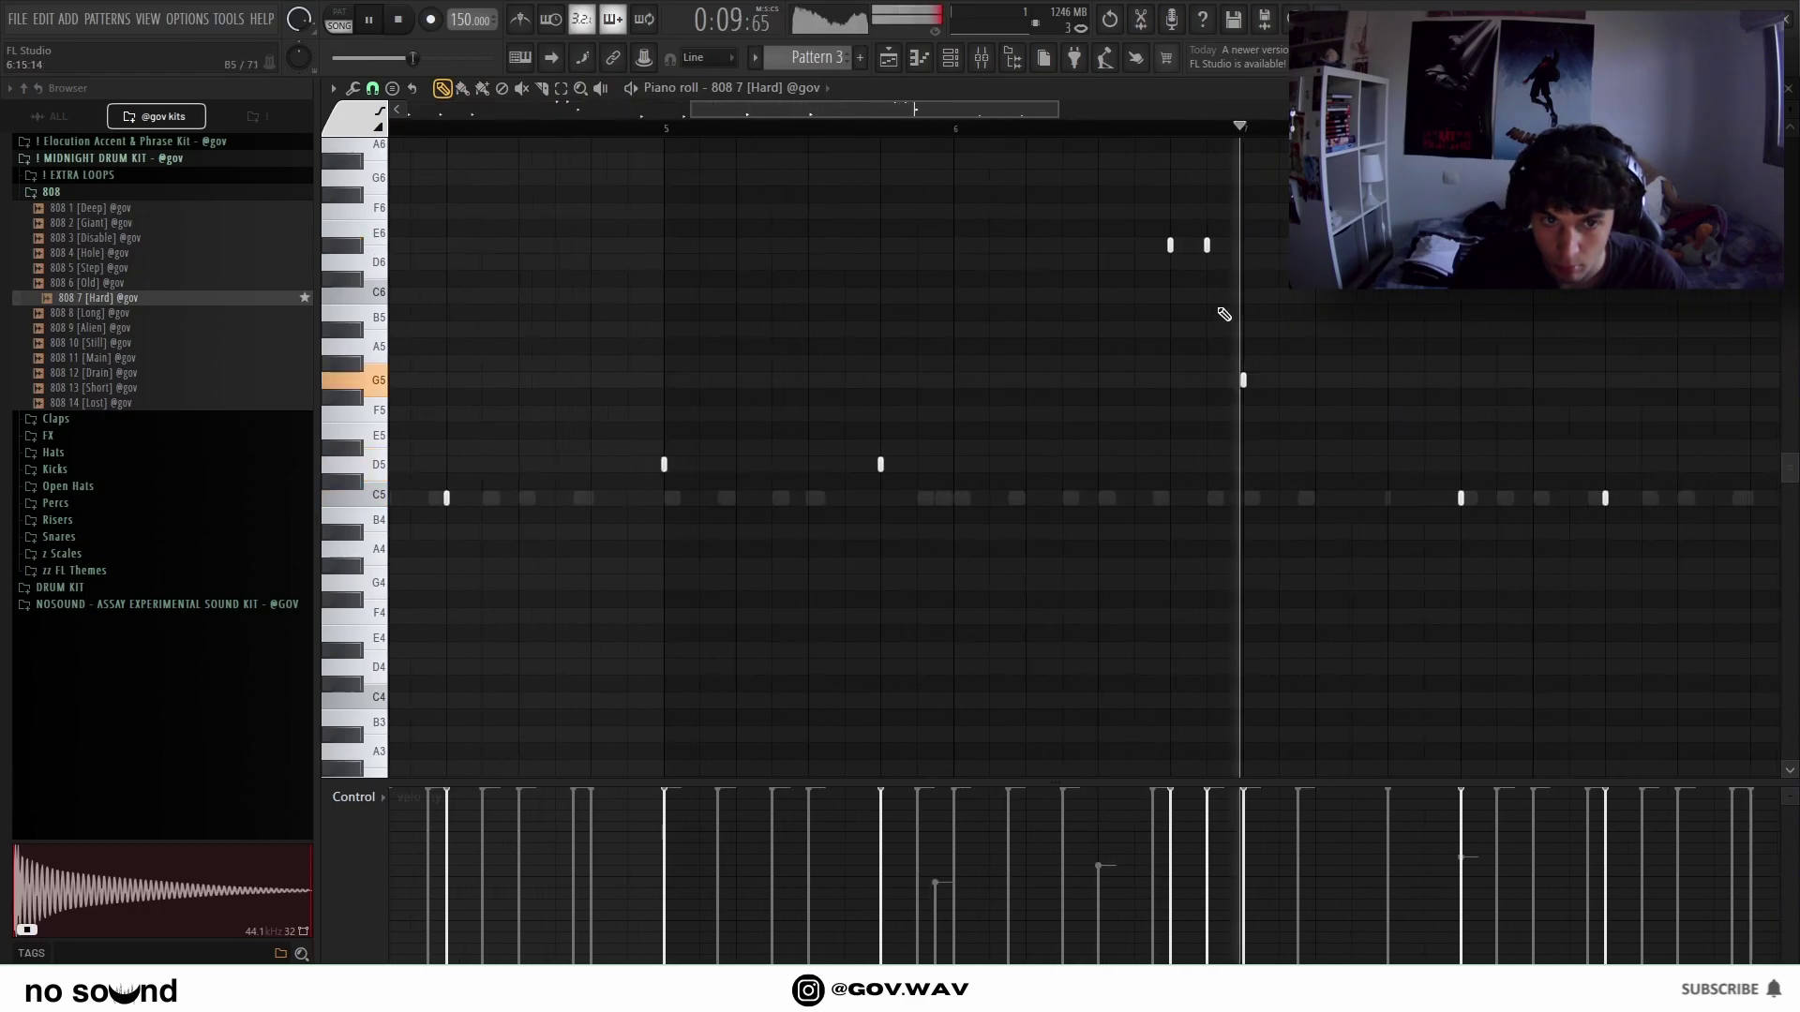
Delete the two short D#6 notes from the last beat of bar 6 in the 808 line.
scroll(1188, 328, down, 3)
right_click(1180, 245)
right_click(1199, 246)
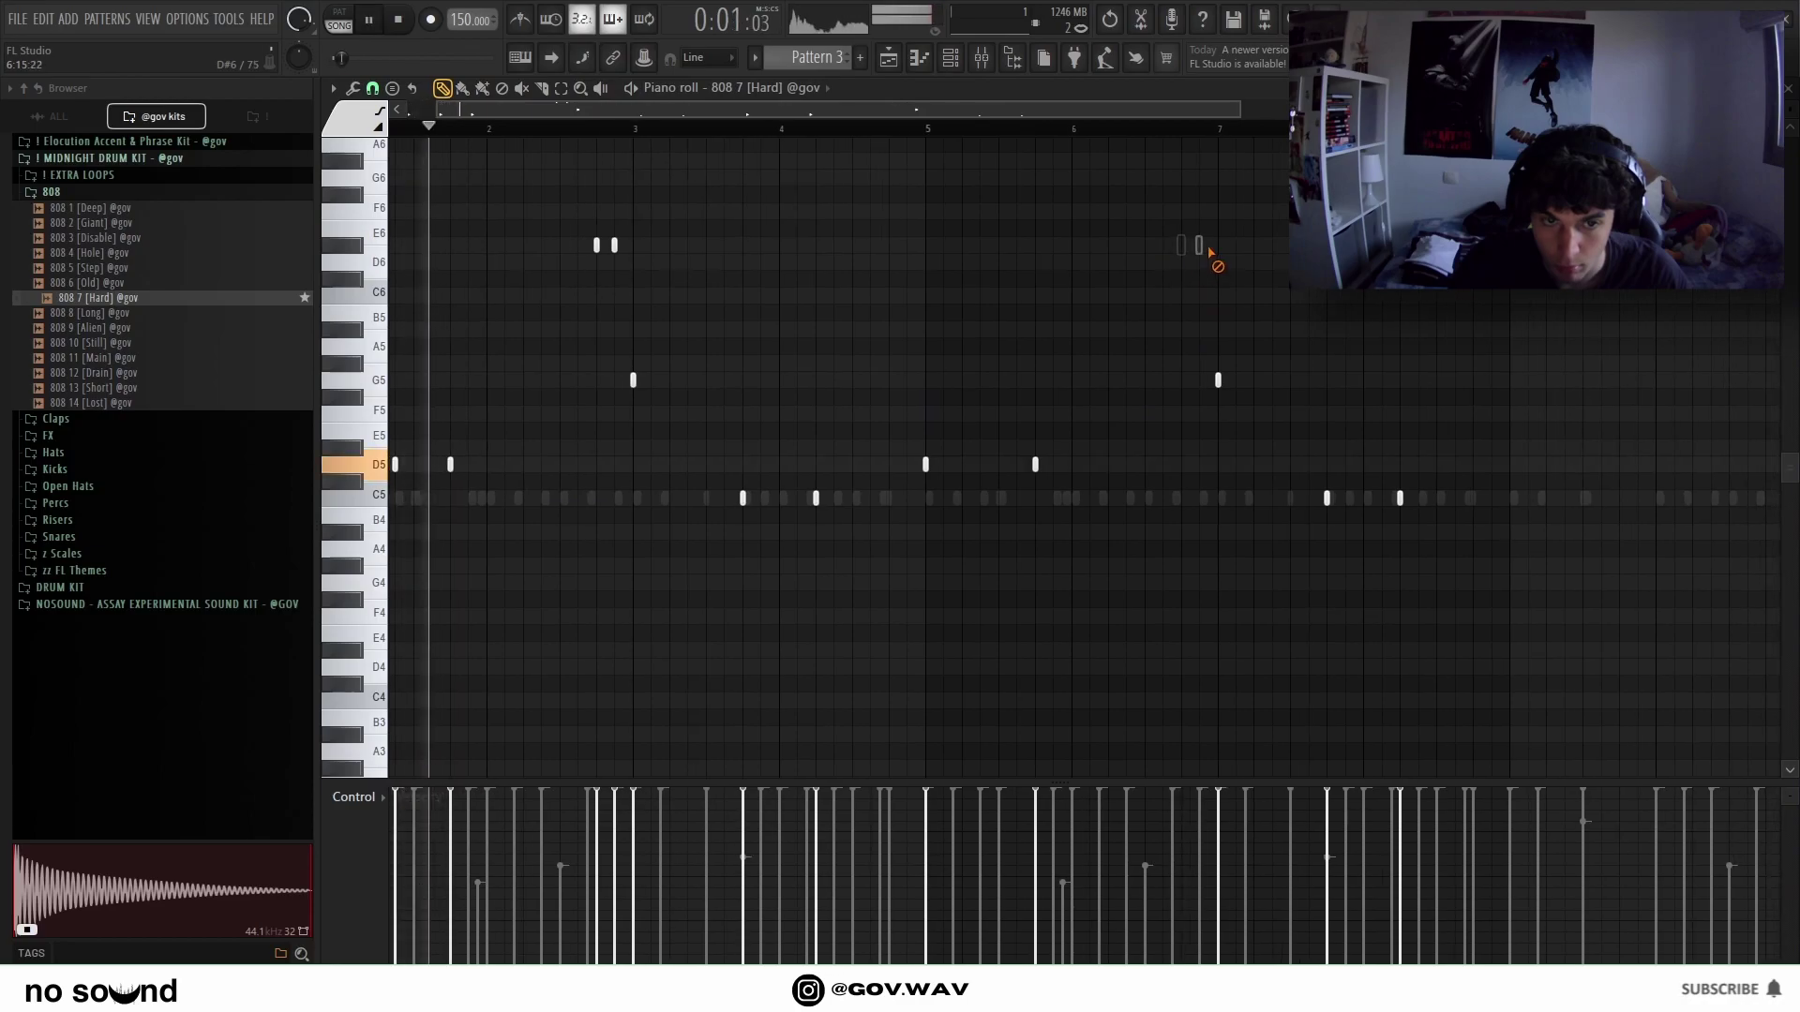
Move the 808 note in the second half of bar 6 up to D6 and deselect the chopped A#4 notes before bar 9.
click(971, 56)
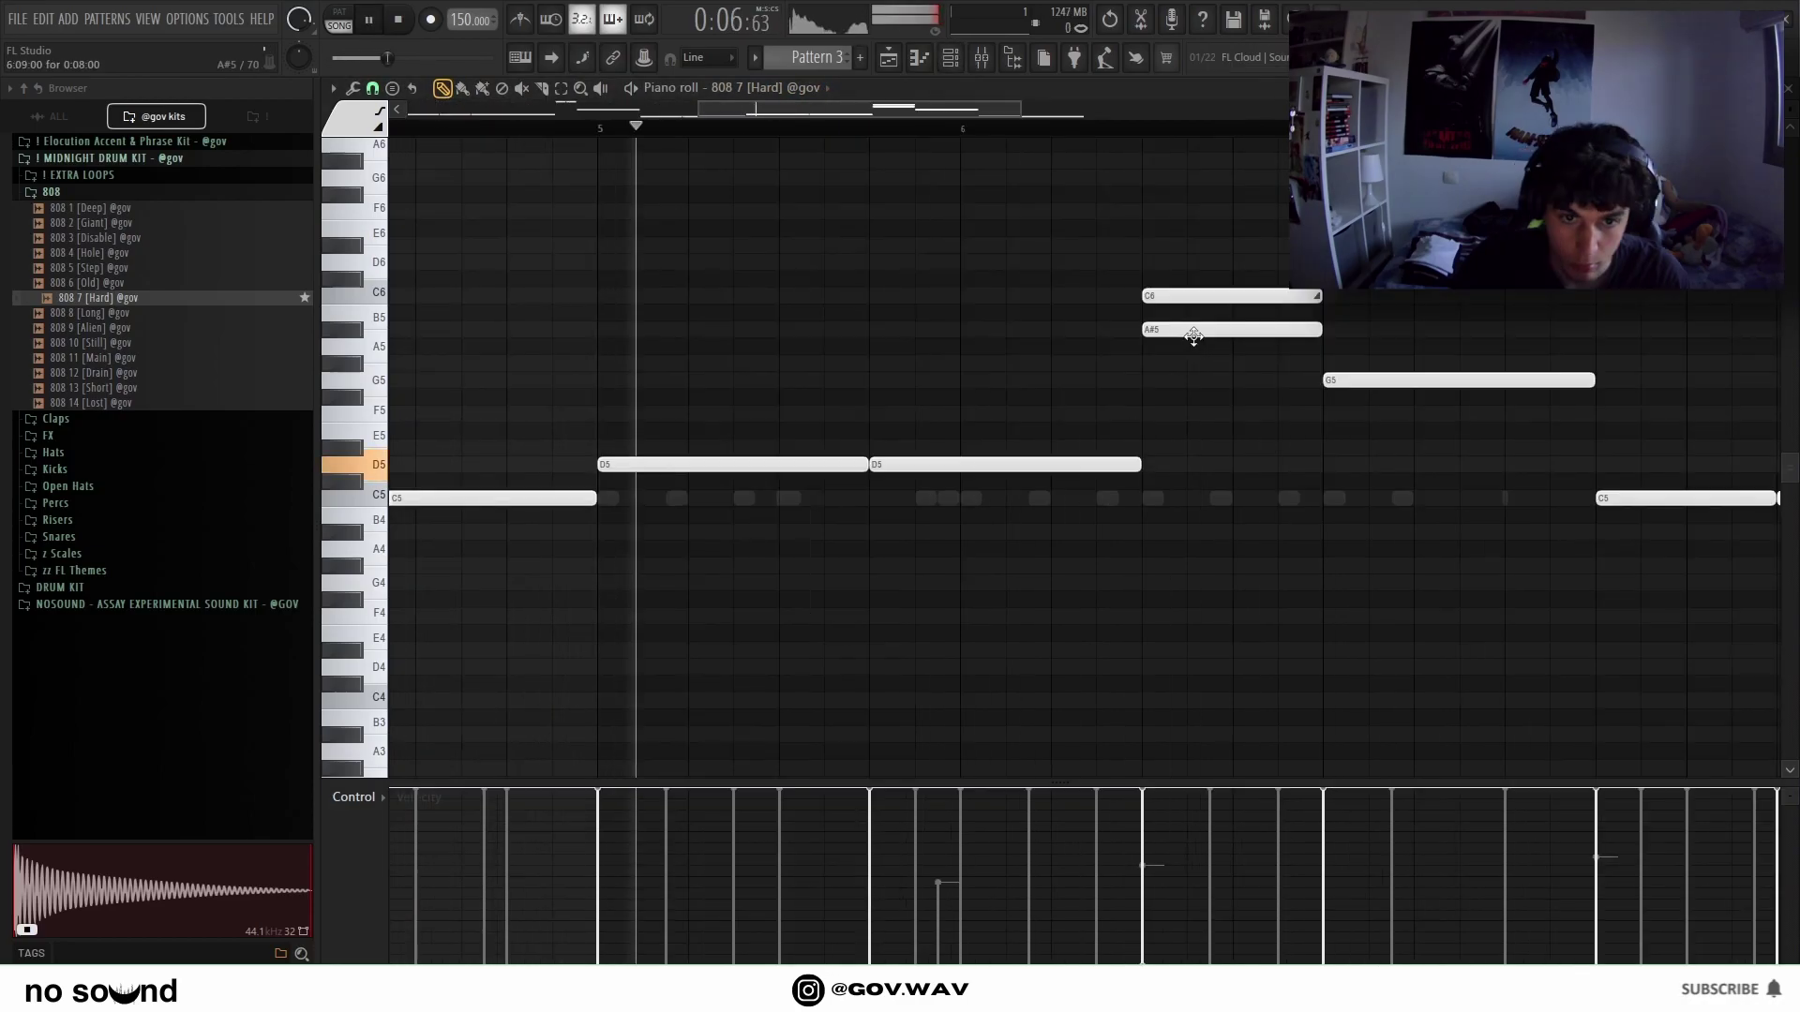
drag(1188, 302, 1185, 245)
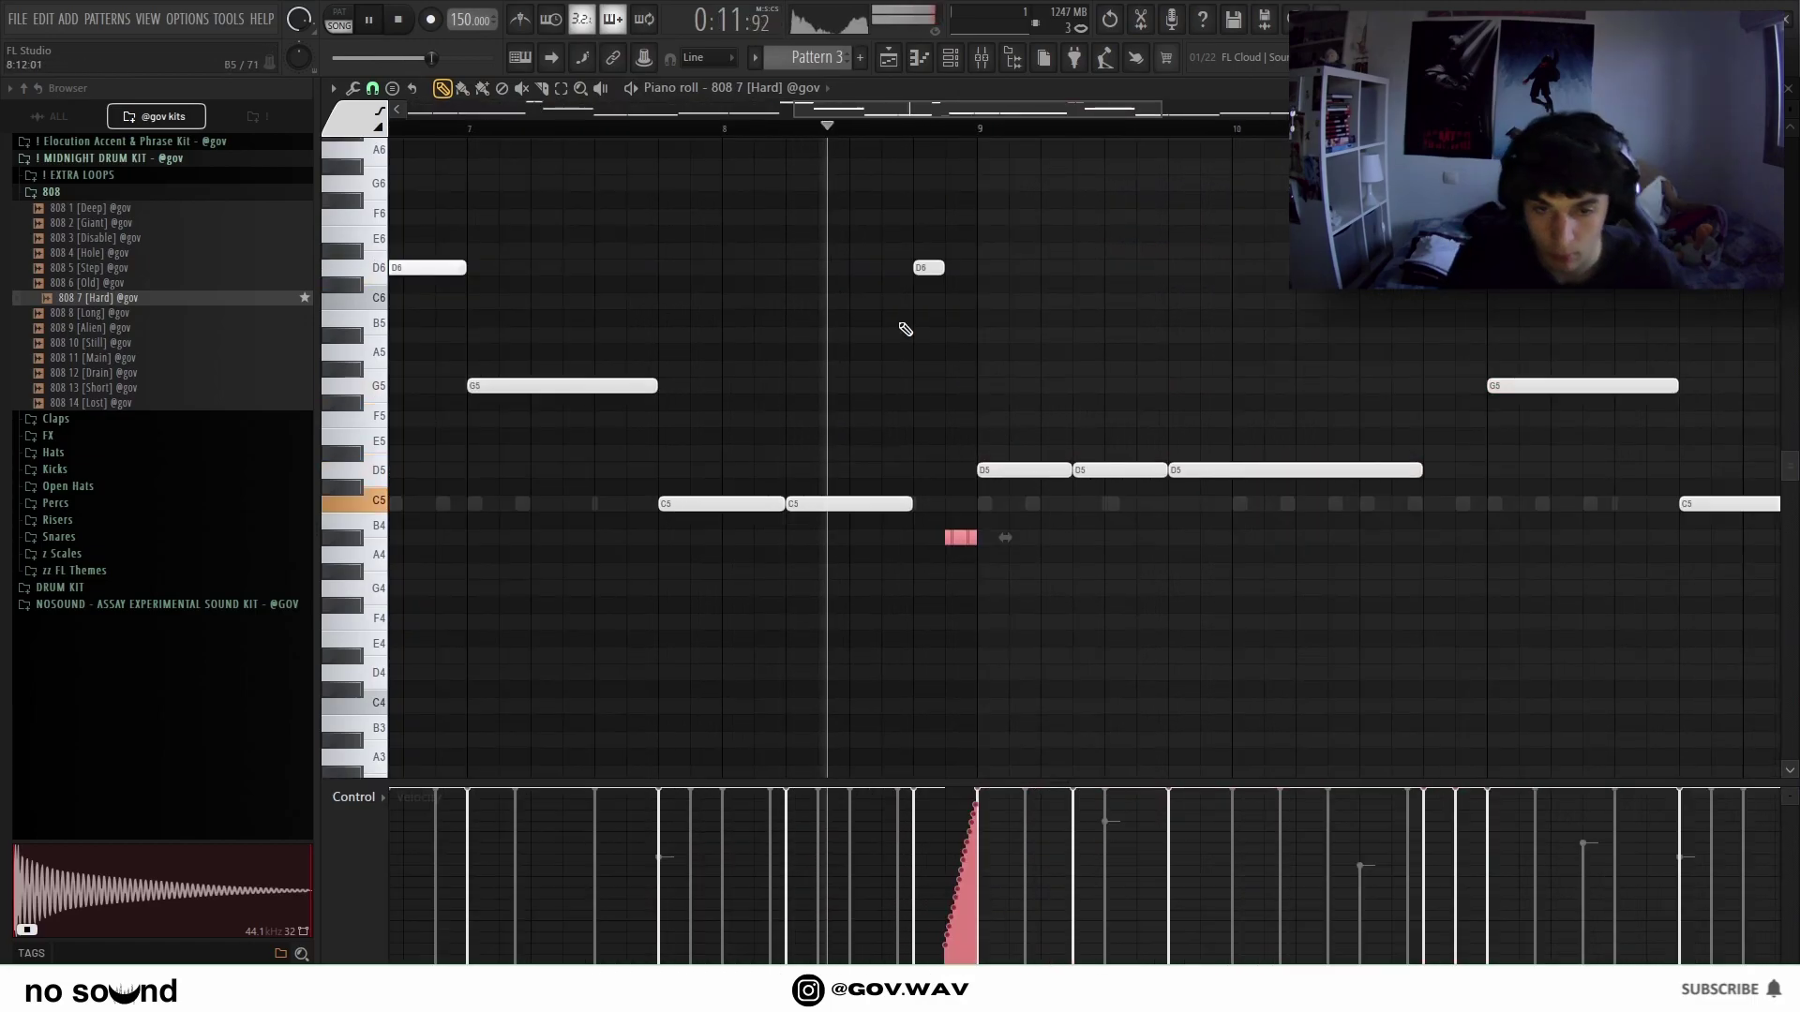
click(1070, 315)
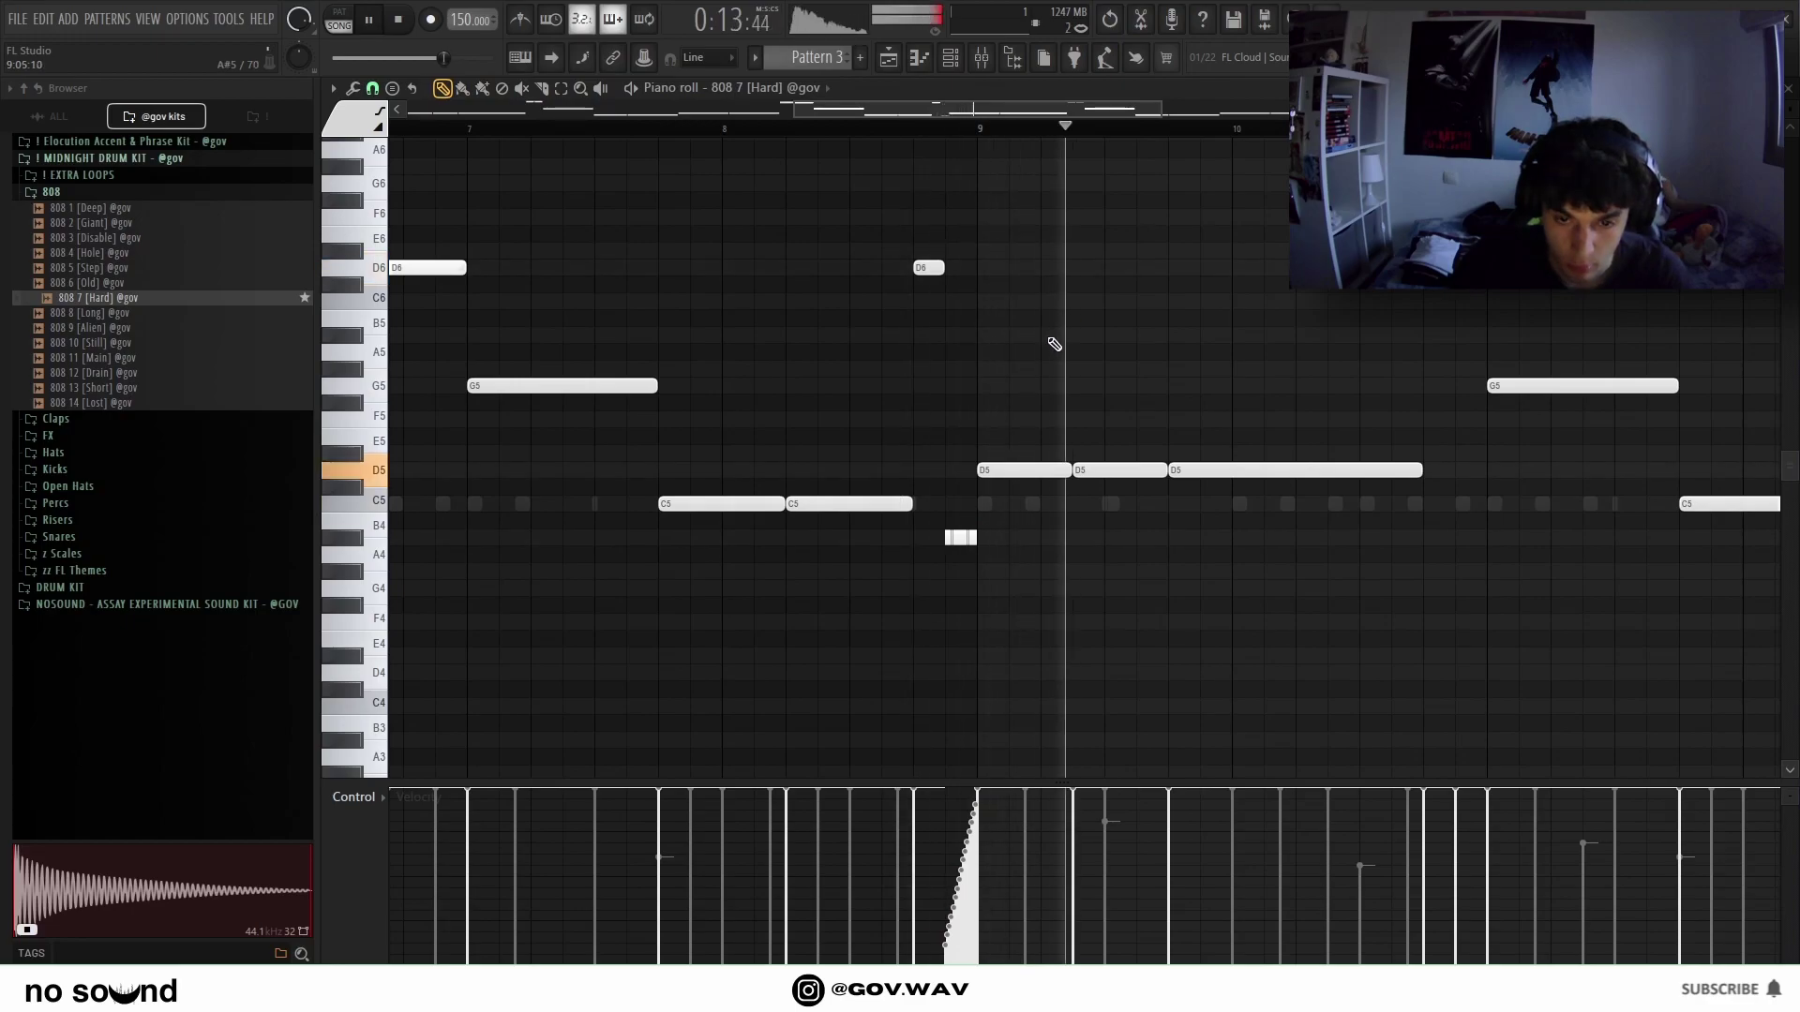
Duplicate the four-bar Serato sample clips from bar 9 along Track 1 so the sample continues past bar 17.
scroll(928, 290, up, 5)
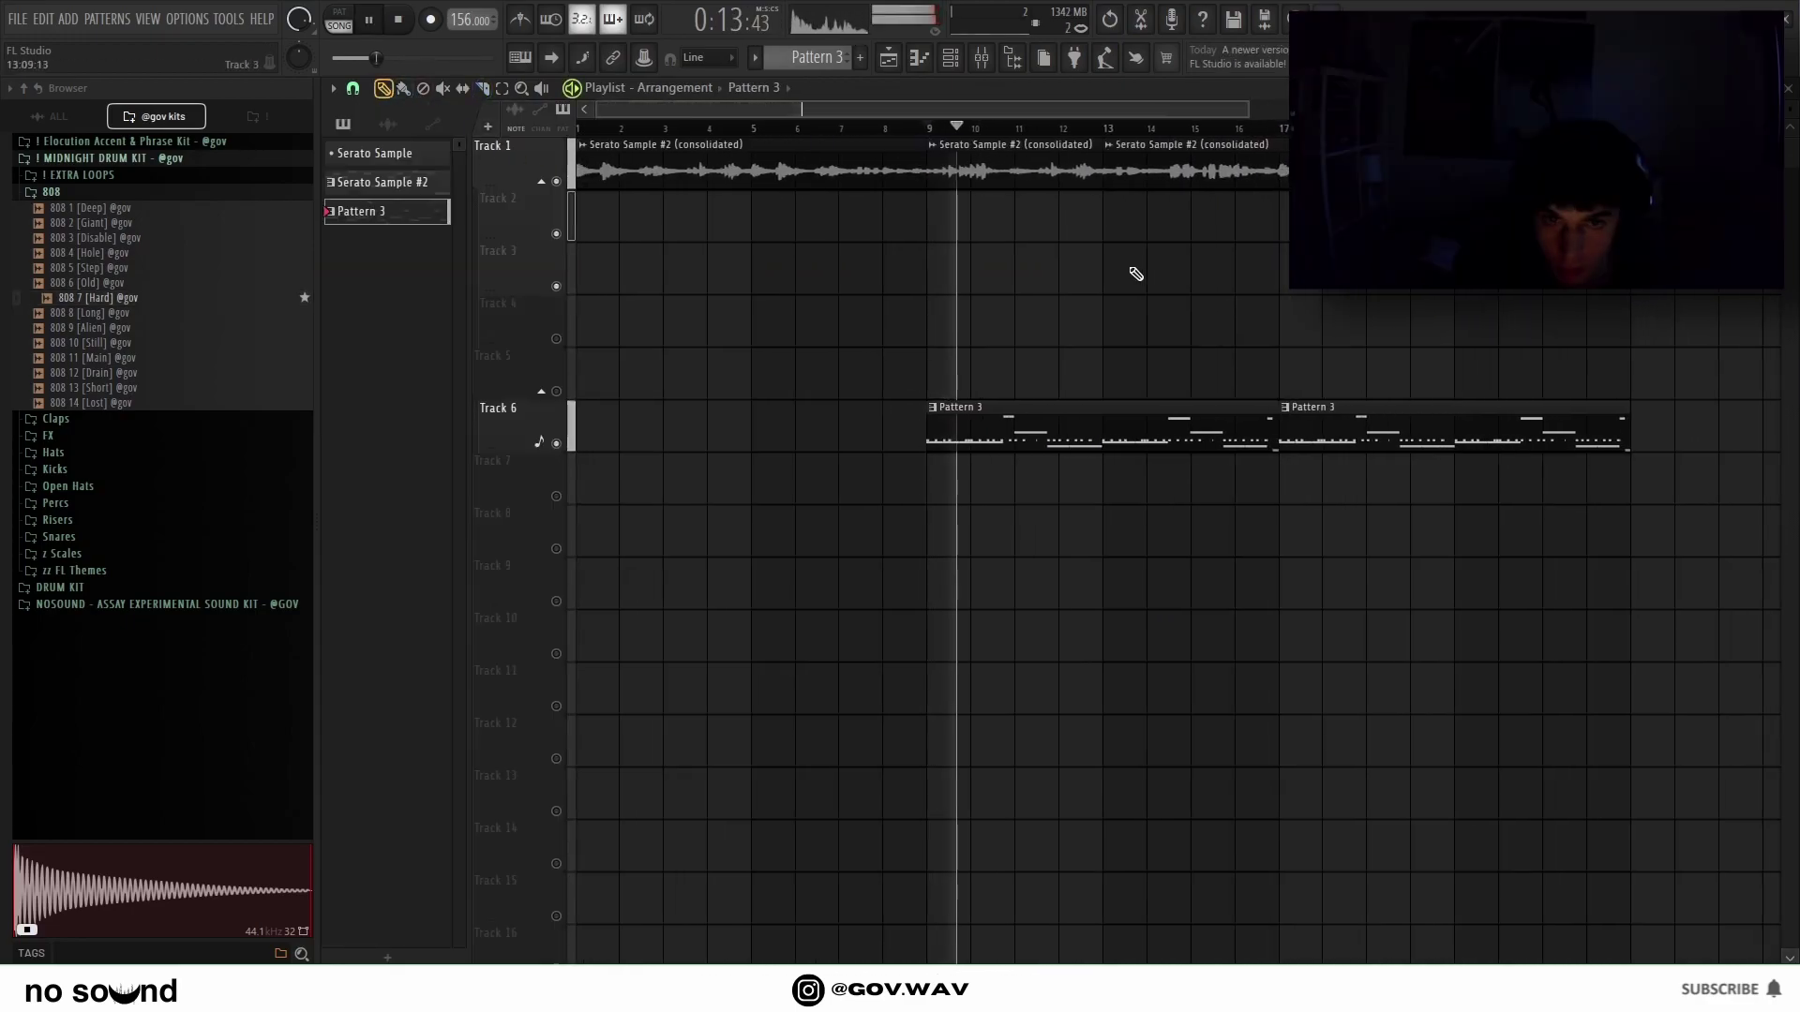
drag(1252, 167, 1339, 217)
ctrl+click(1004, 164)
scroll(1142, 248, up, 6)
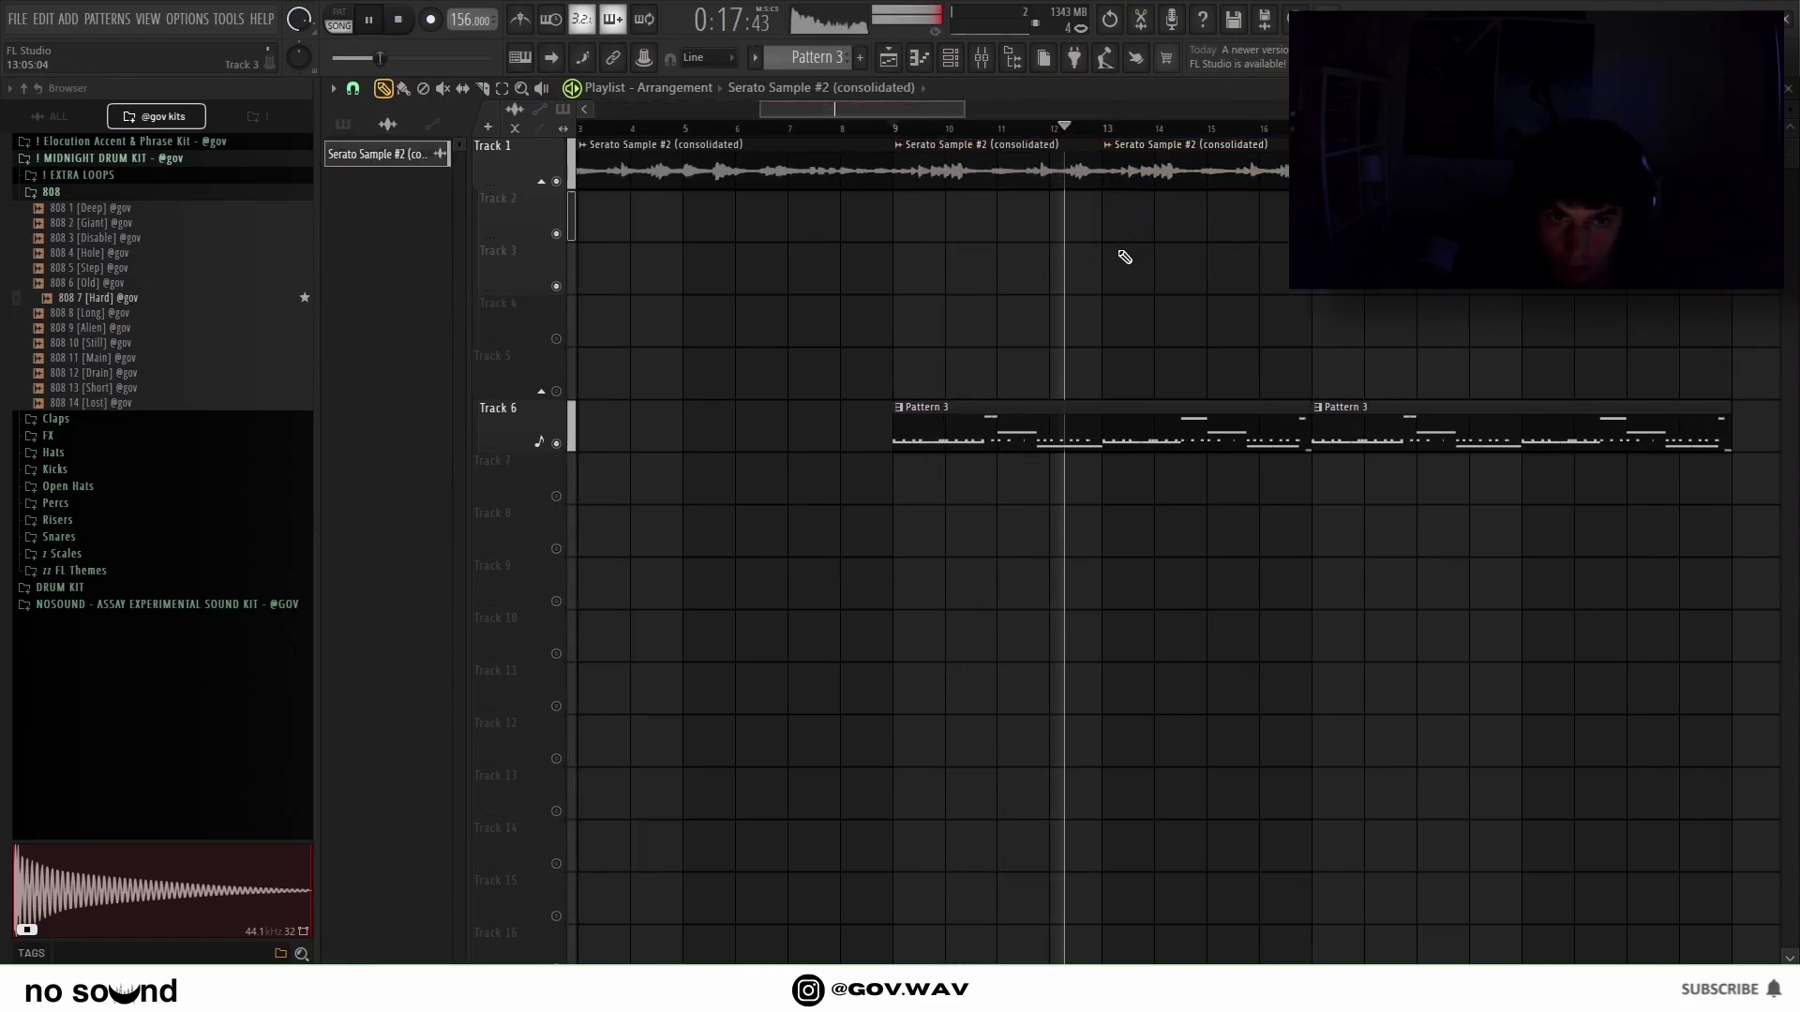
scroll(1172, 253, down, 8)
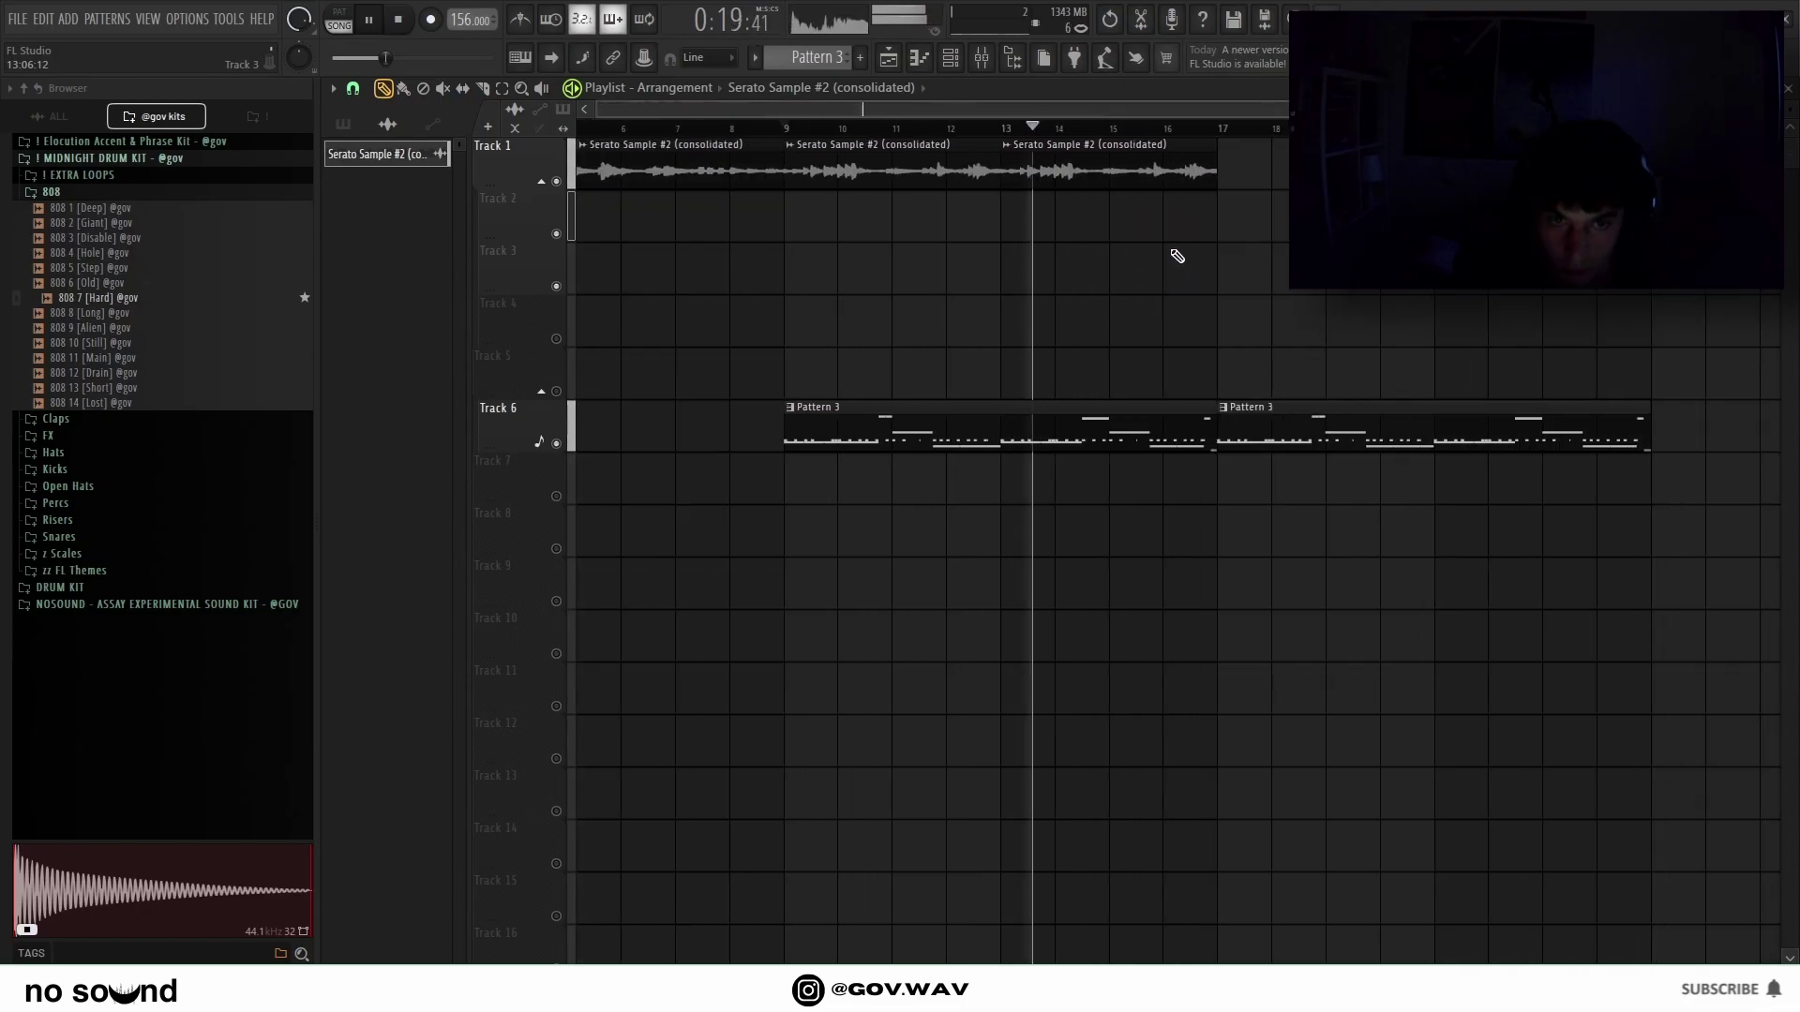
right_click(1106, 177)
drag(1033, 213, 816, 180)
key(ctrl+b)
ctrl+click(980, 236)
scroll(1031, 230, up, 1)
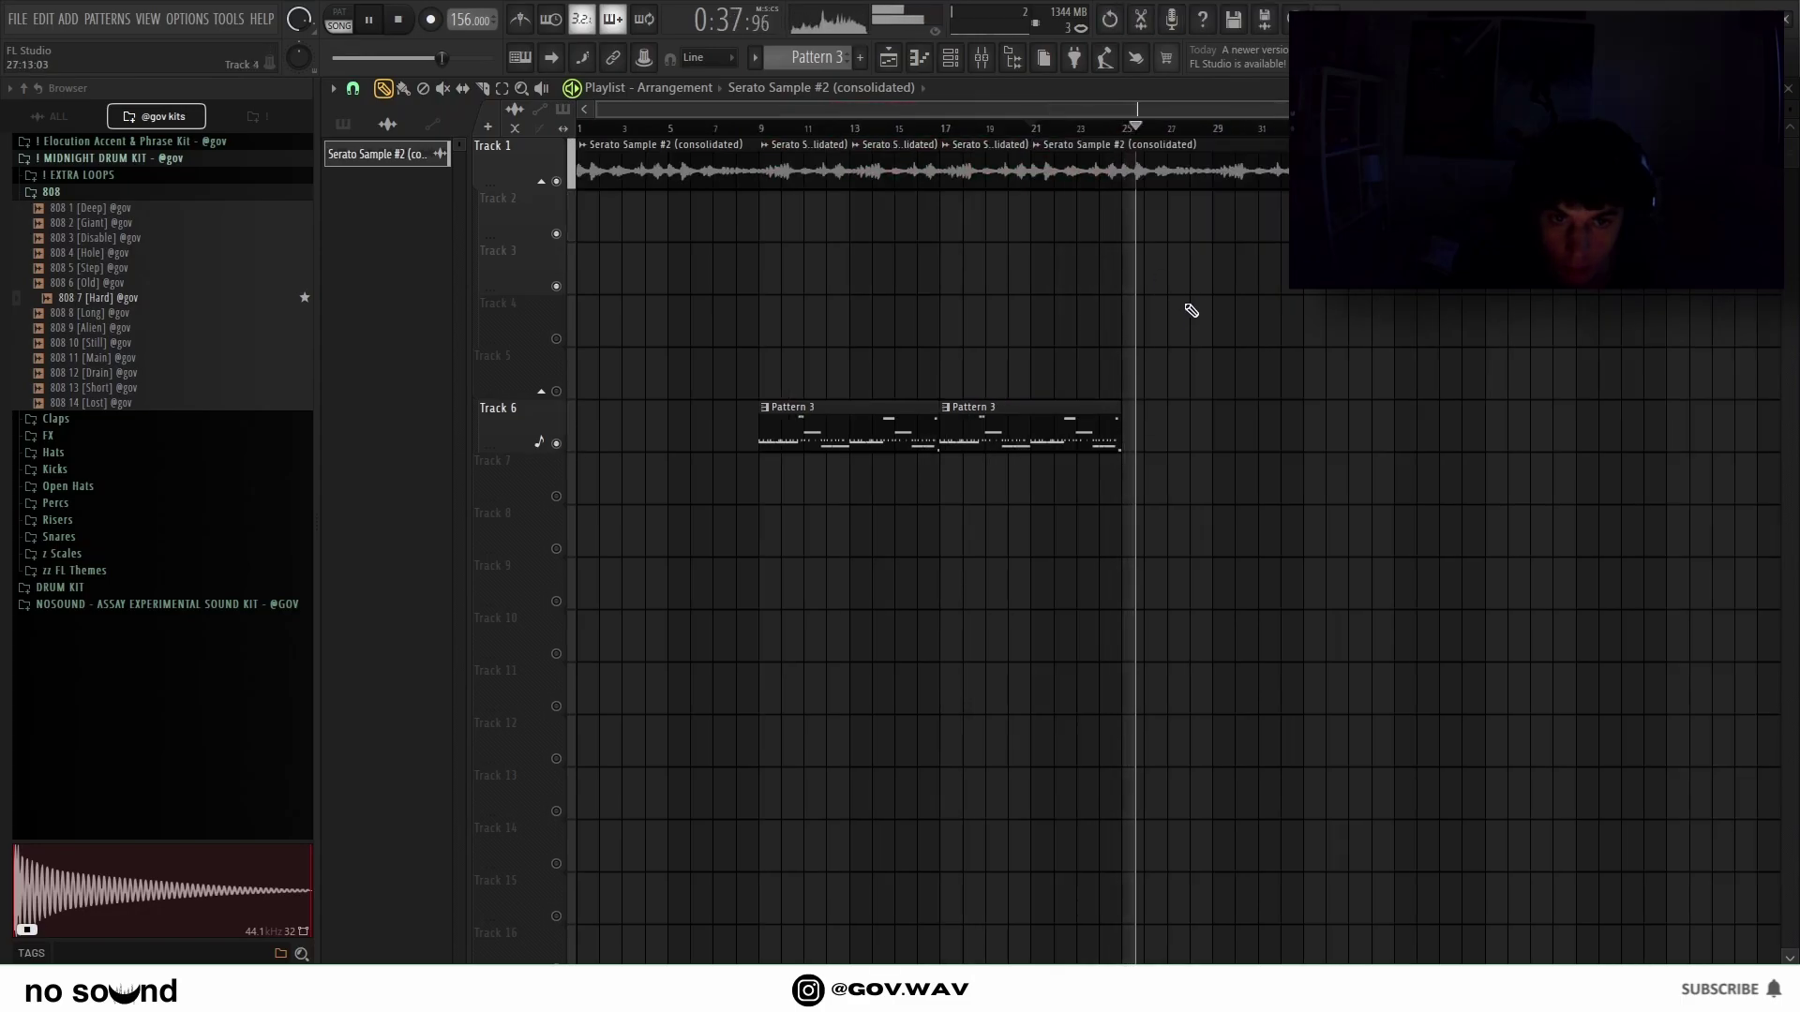
Duplicate the Pattern 3 clips on Track 6 through bar 40 and slice the Serato clip on Track 1 at bar 33.
scroll(1162, 284, down, 1)
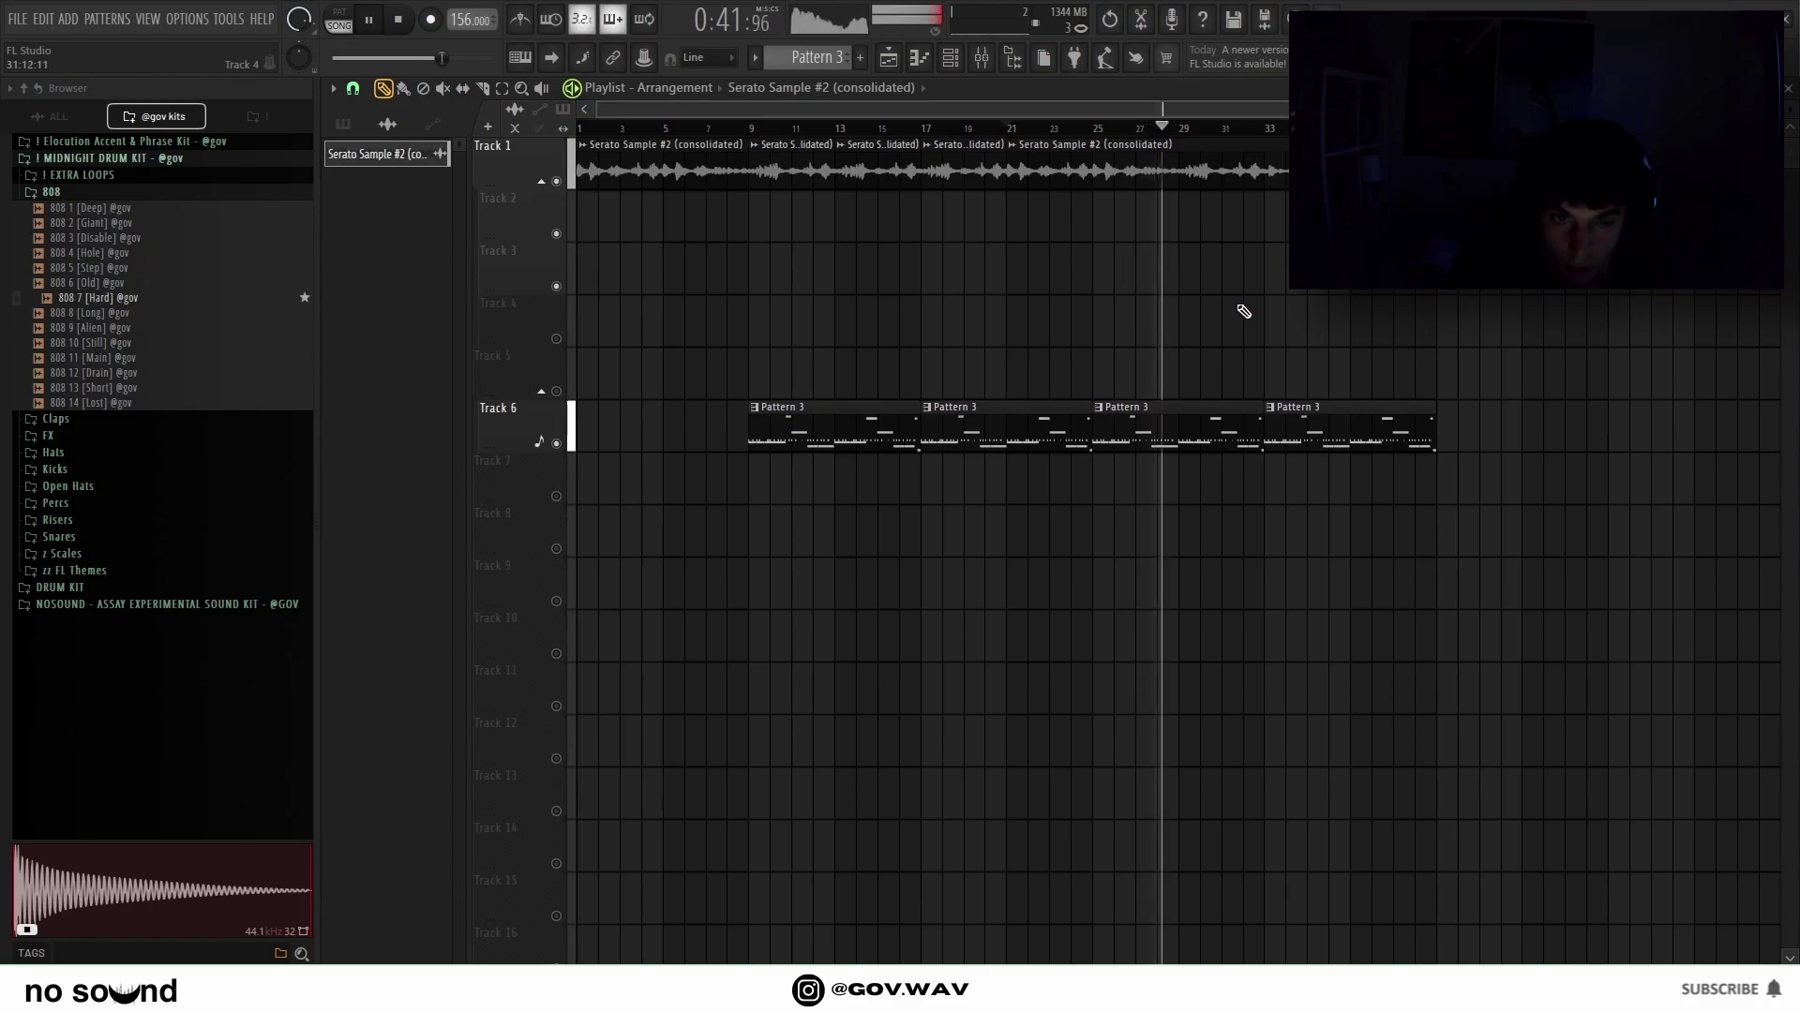
scroll(1165, 341, up, 2)
scroll(1165, 341, down, 2)
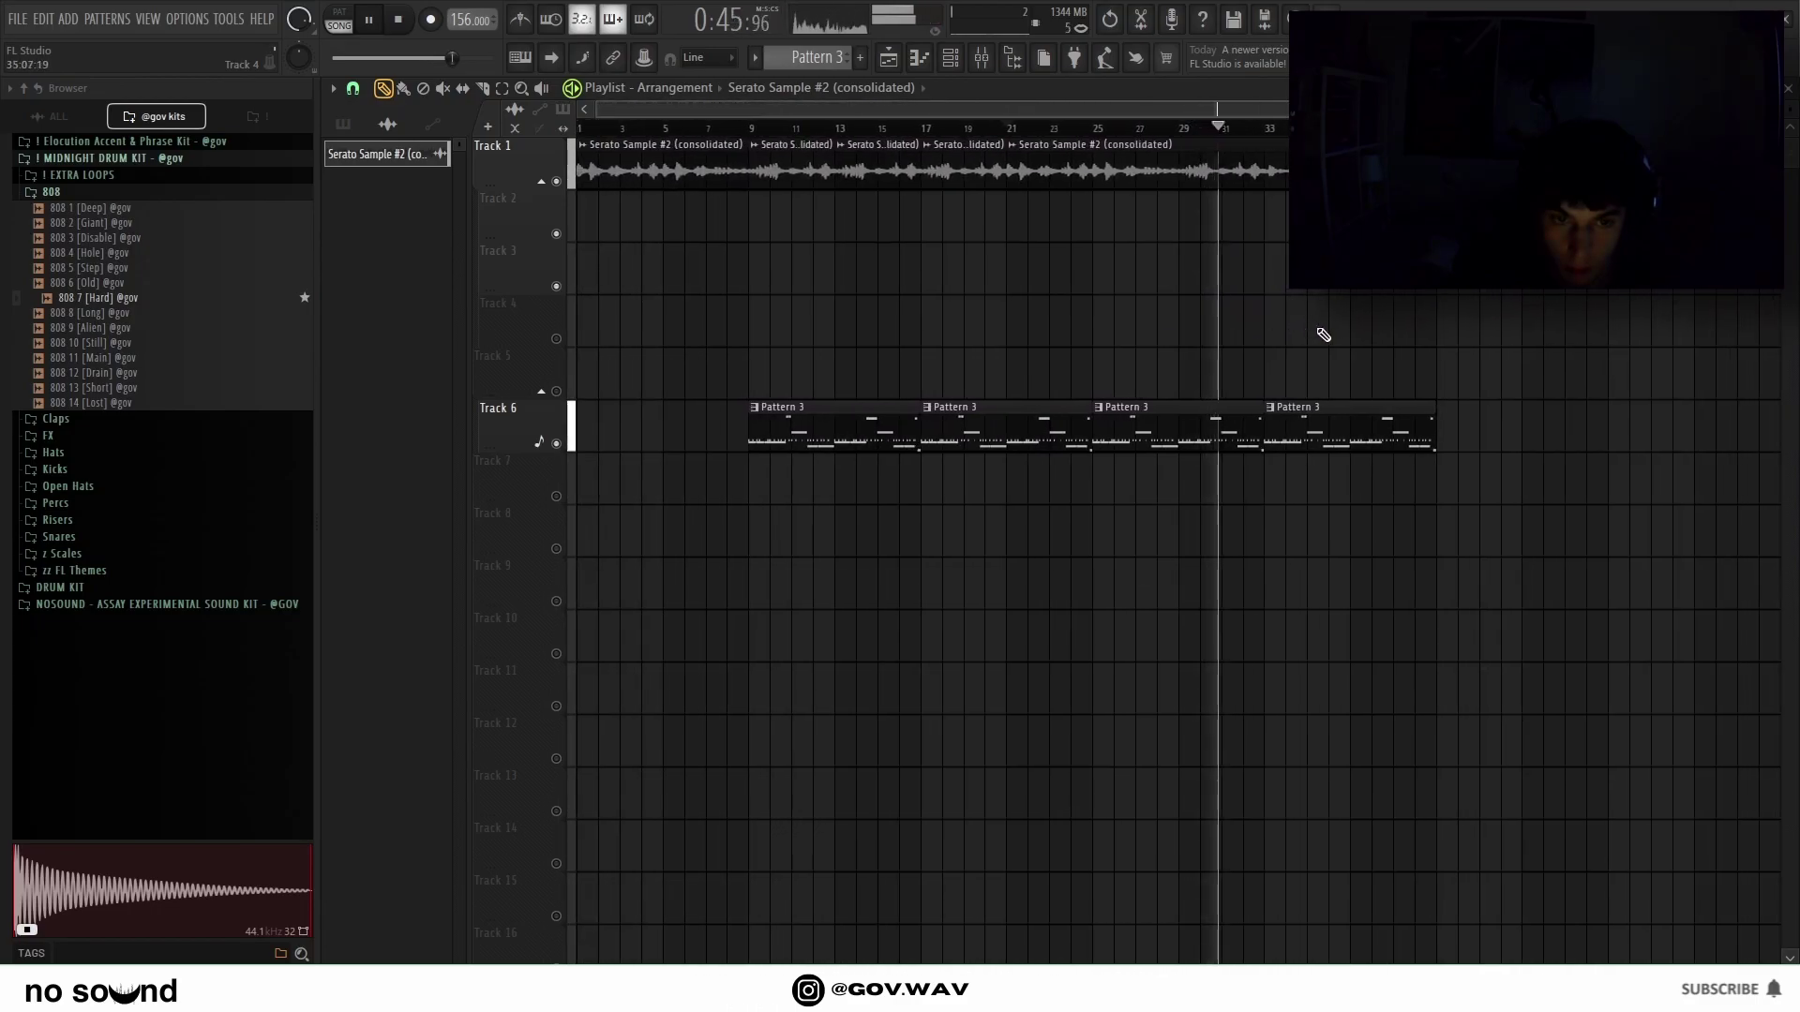
scroll(1185, 330, up, 4)
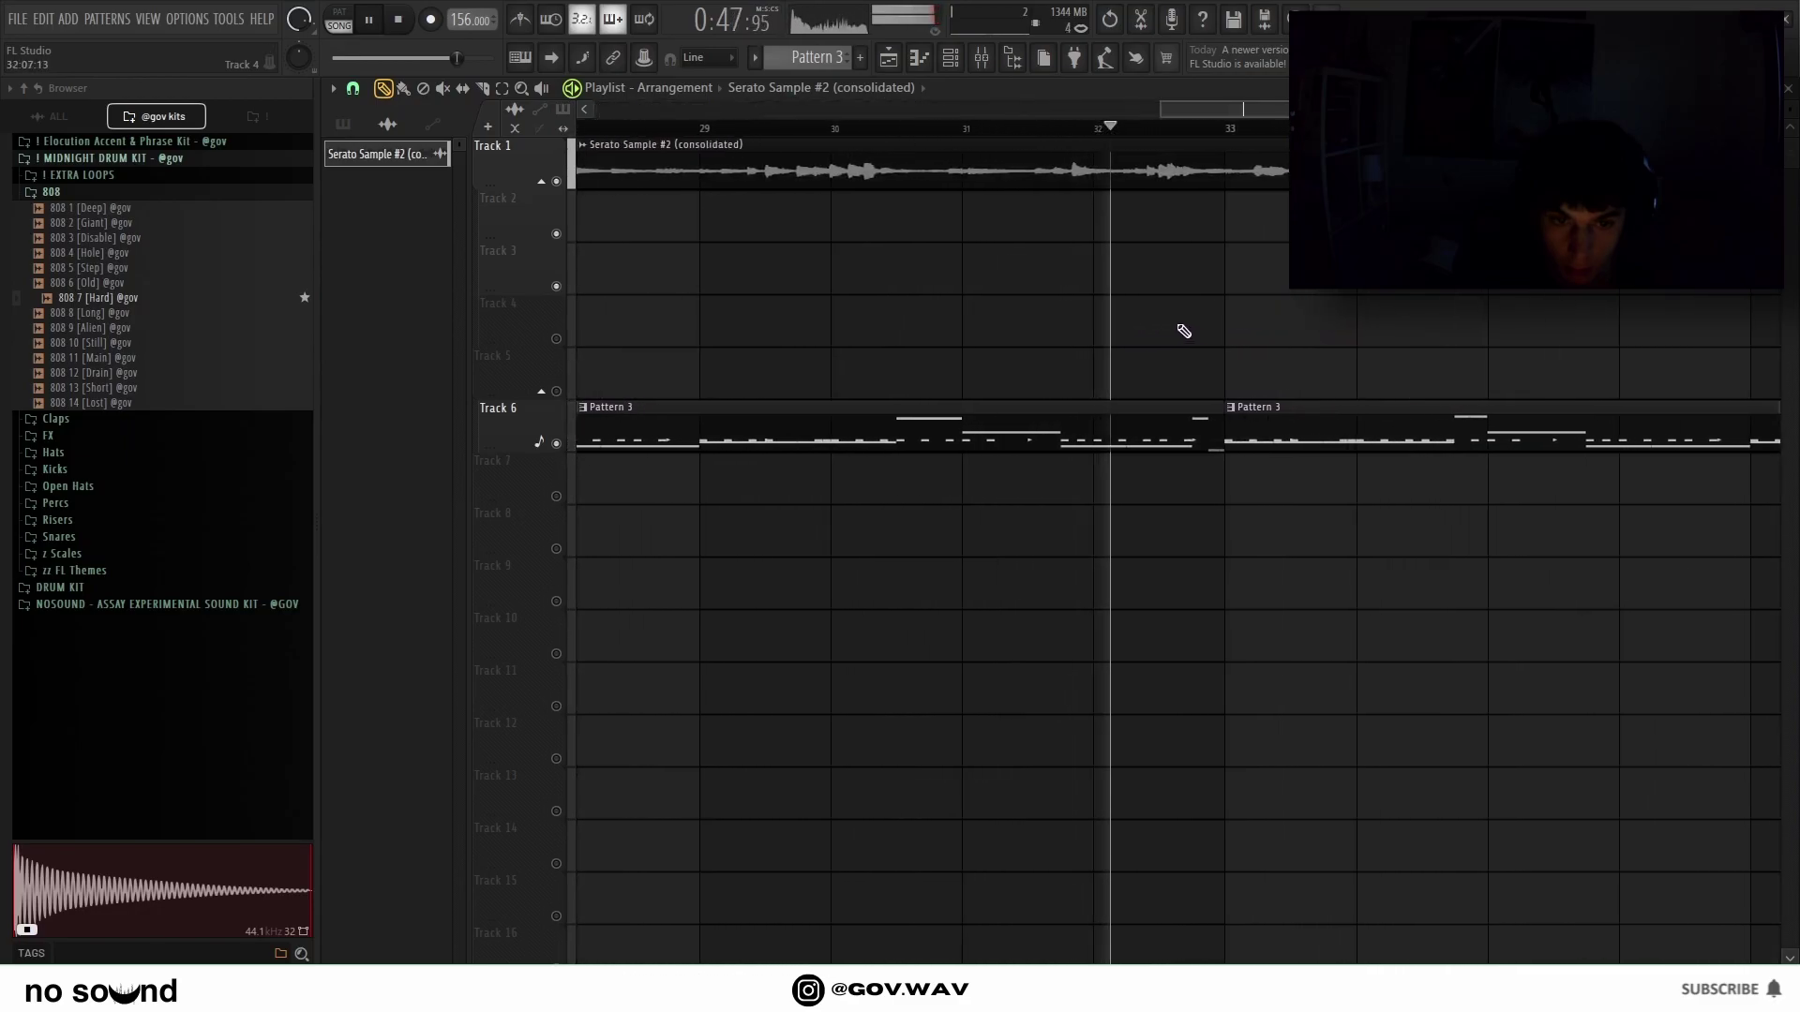
scroll(1285, 328, down, 3)
scroll(1265, 206, up, 4)
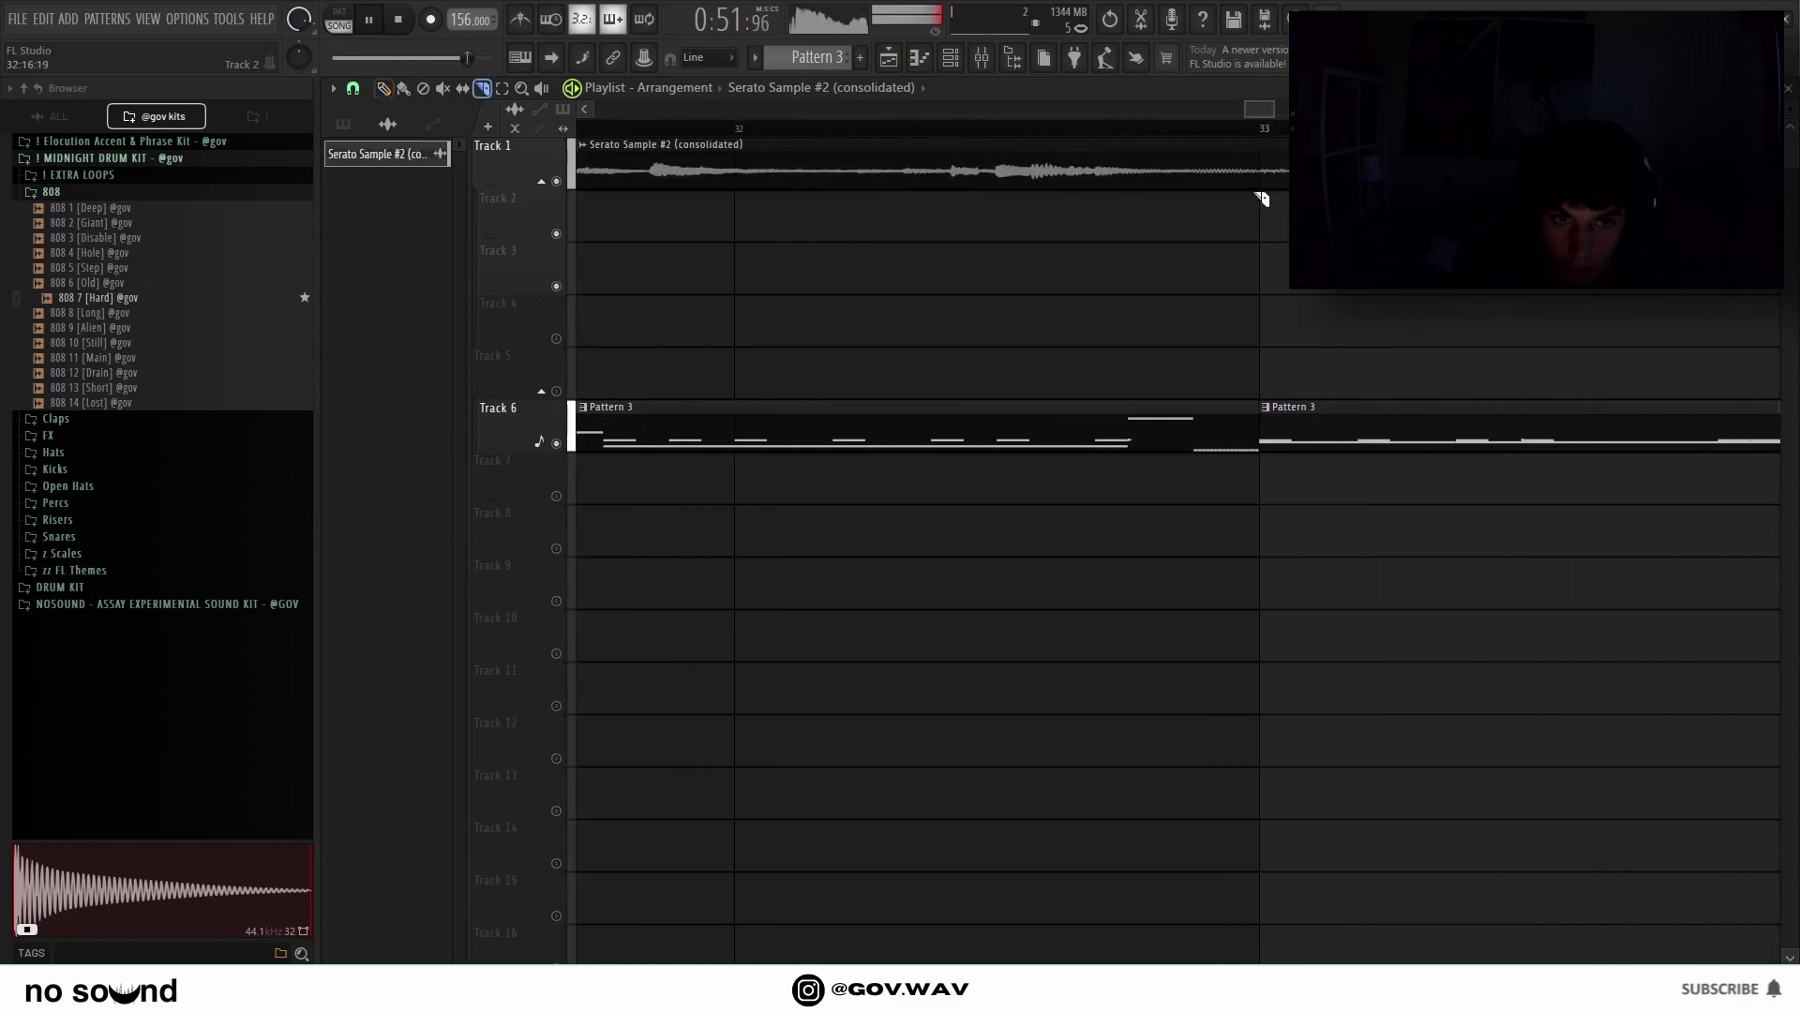
scroll(1307, 308, down, 5)
click(384, 89)
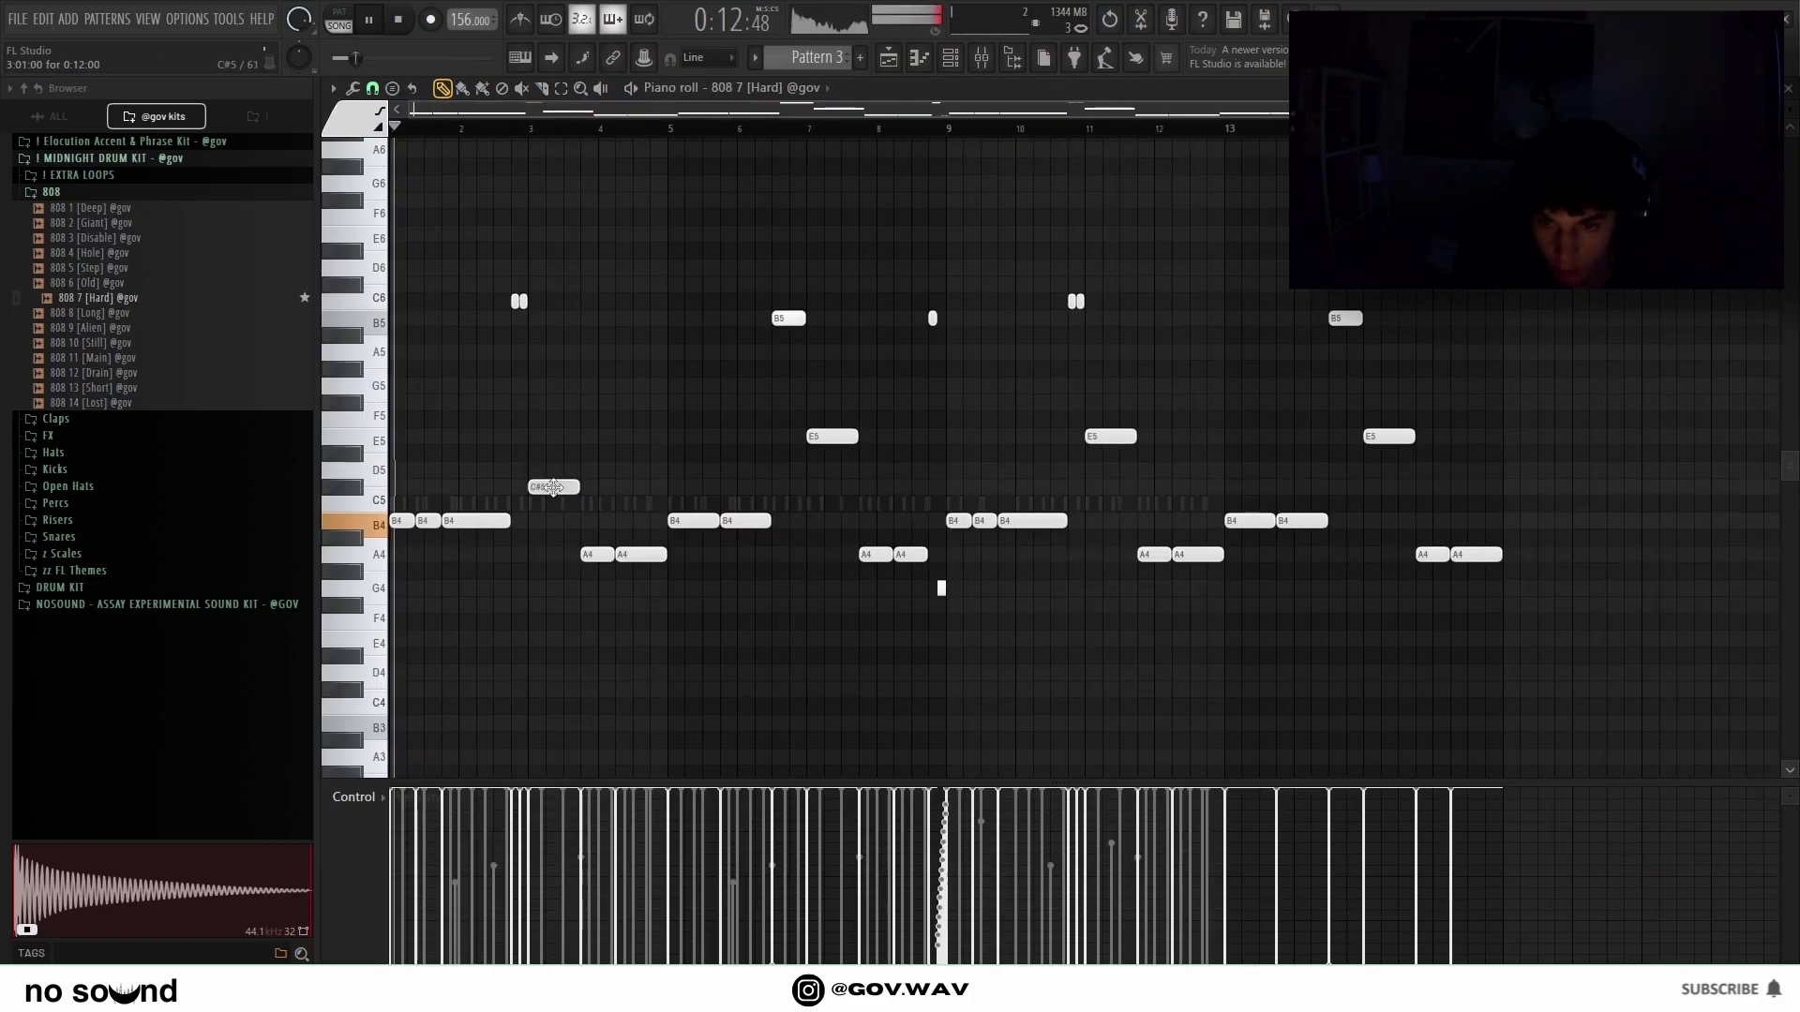
Try moving the 808 note at the start of bar 7 in Pattern 3 down to C#5.
scroll(643, 441, up, 5)
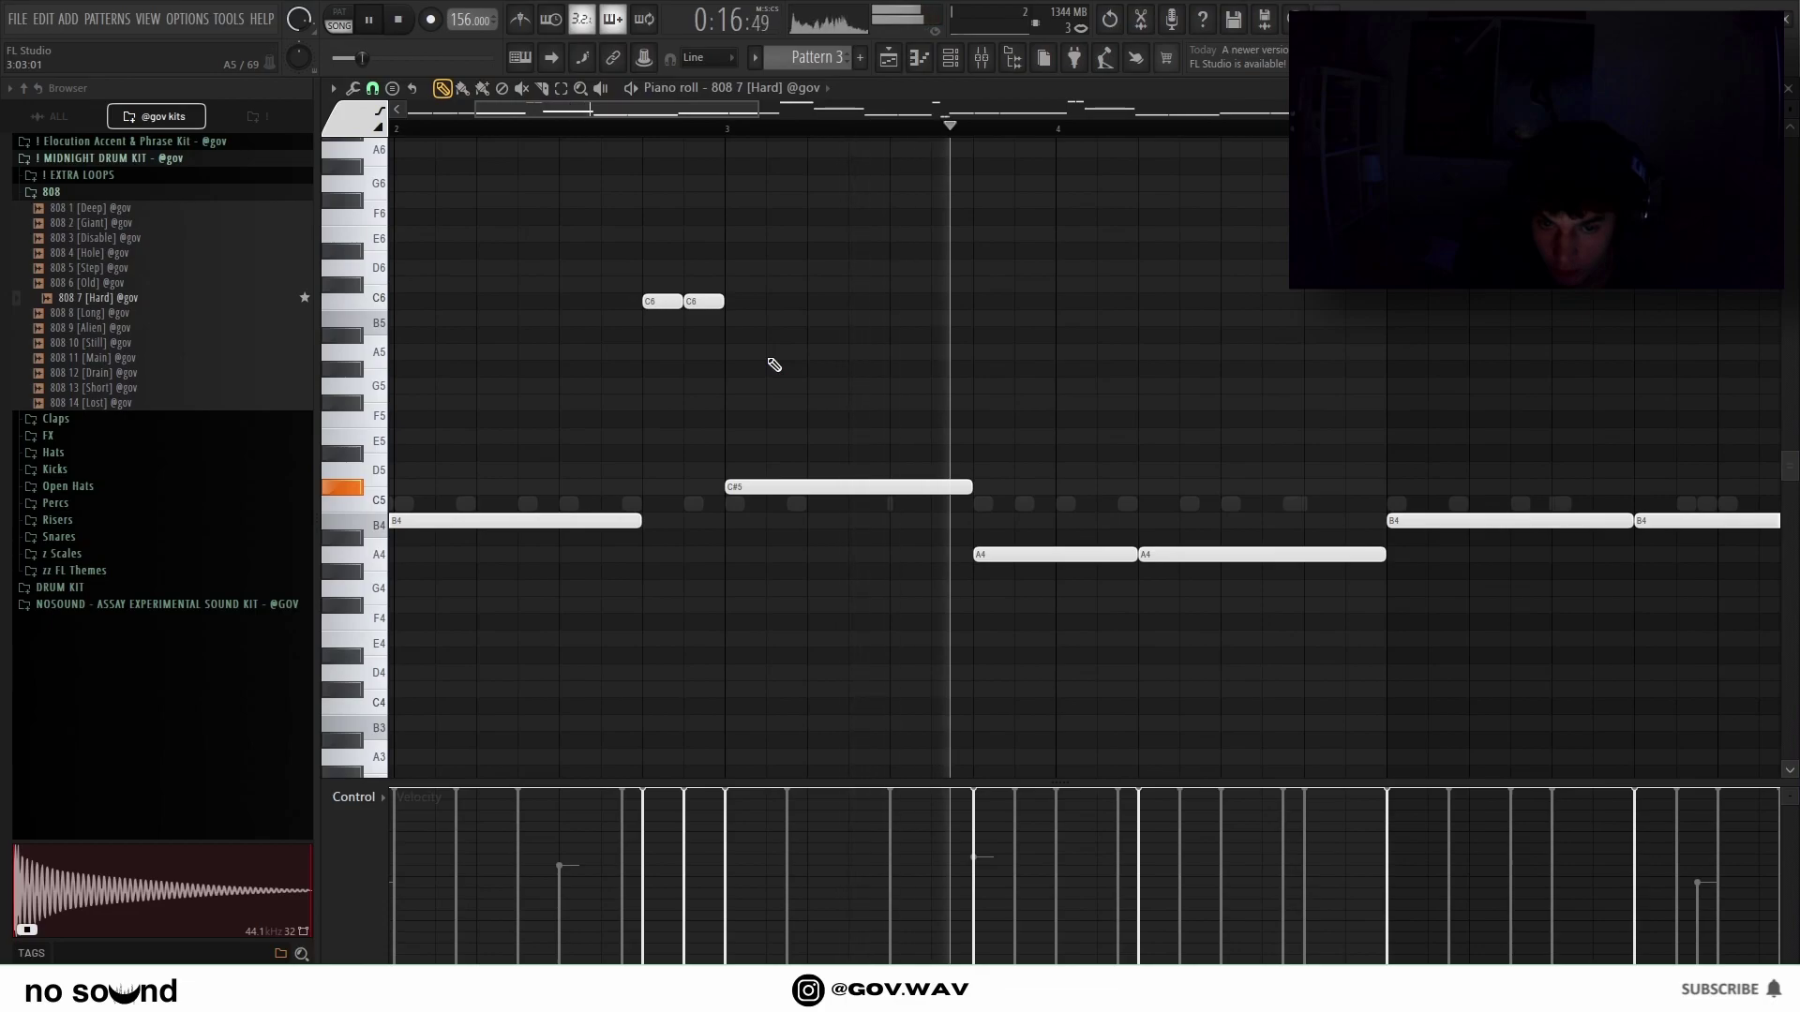
scroll(783, 381, down, 5)
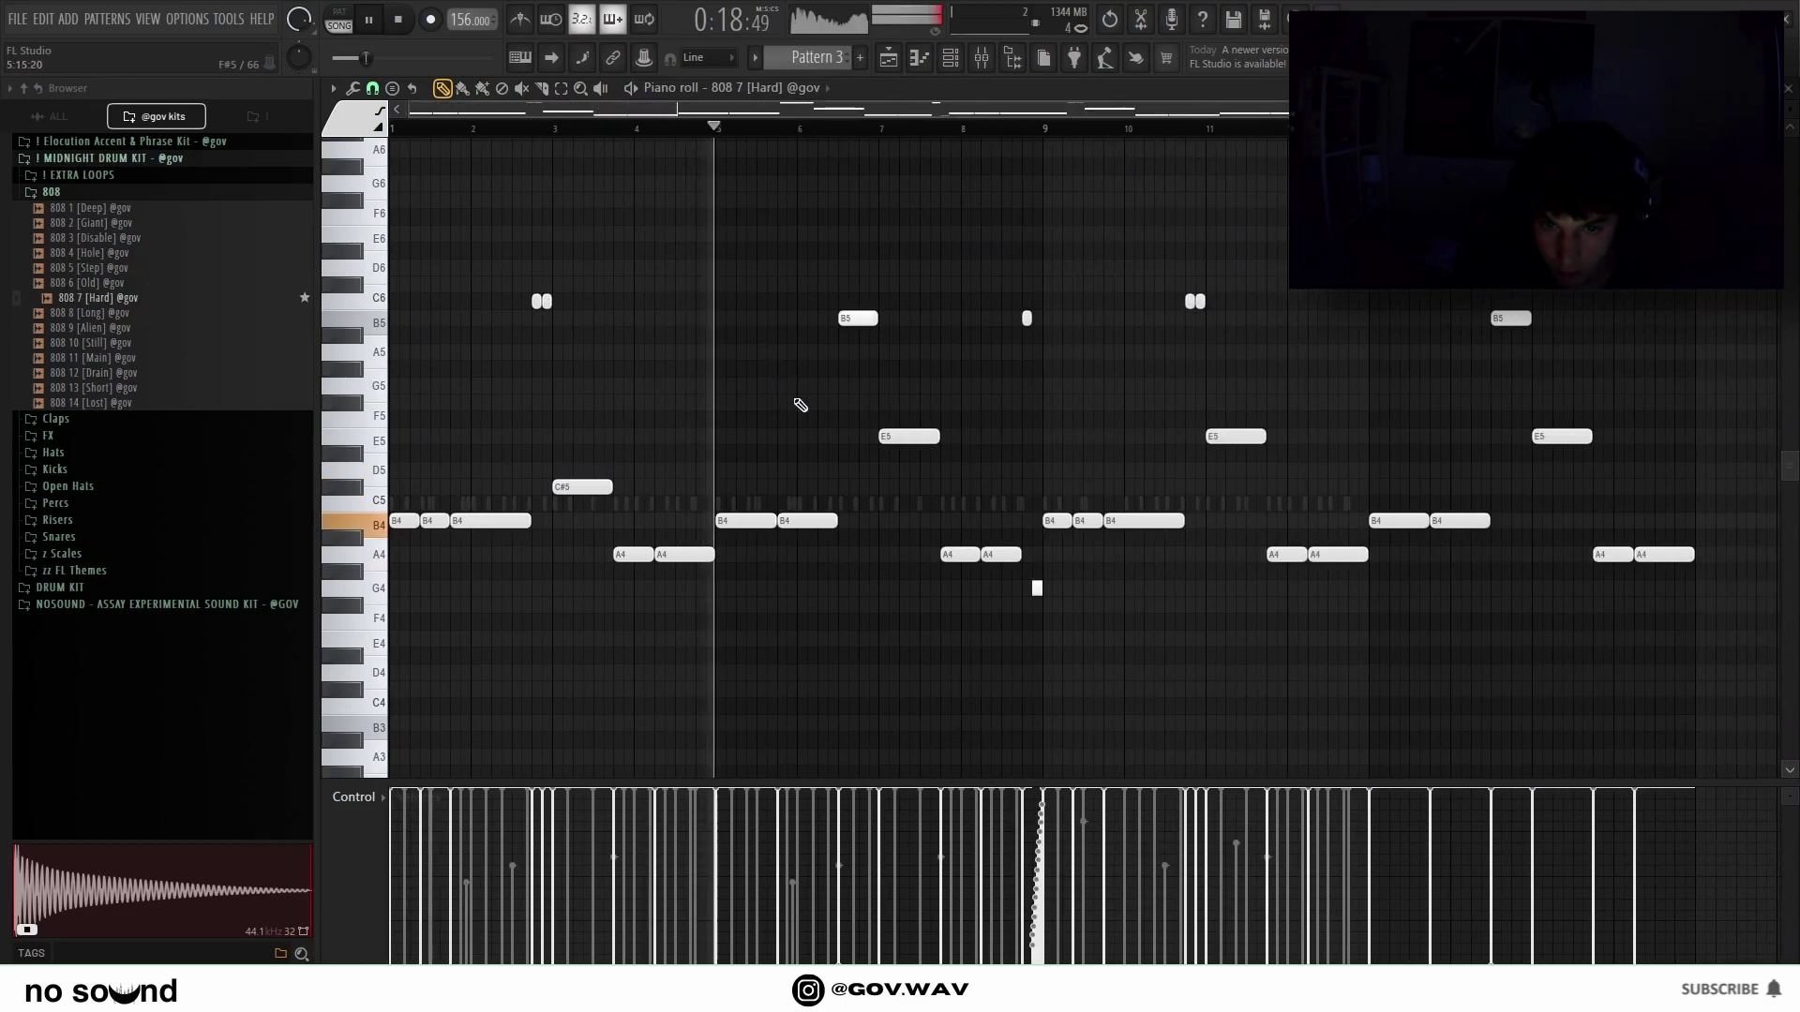
scroll(801, 412, up, 3)
scroll(815, 407, down, 4)
drag(825, 441, 824, 488)
scroll(870, 505, up, 3)
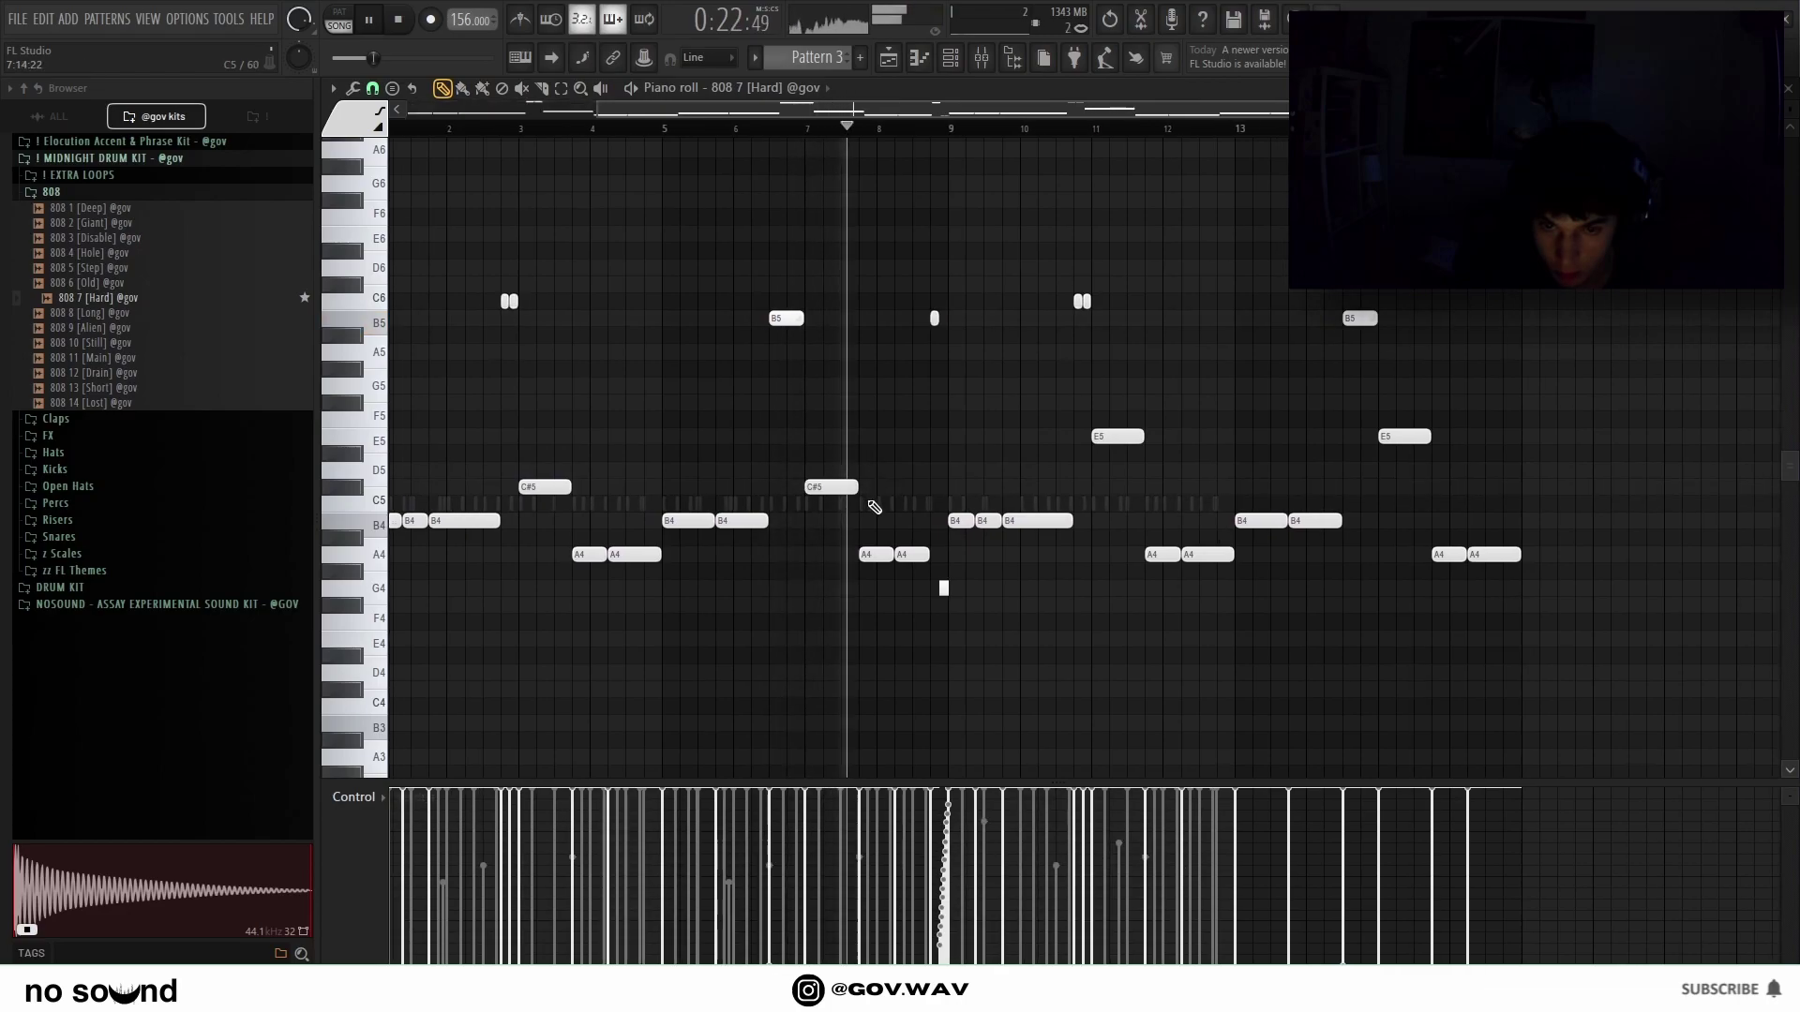
Delete the 808 note at the start of bar 7 in Pattern 3.
scroll(851, 510, down, 3)
right_click(834, 488)
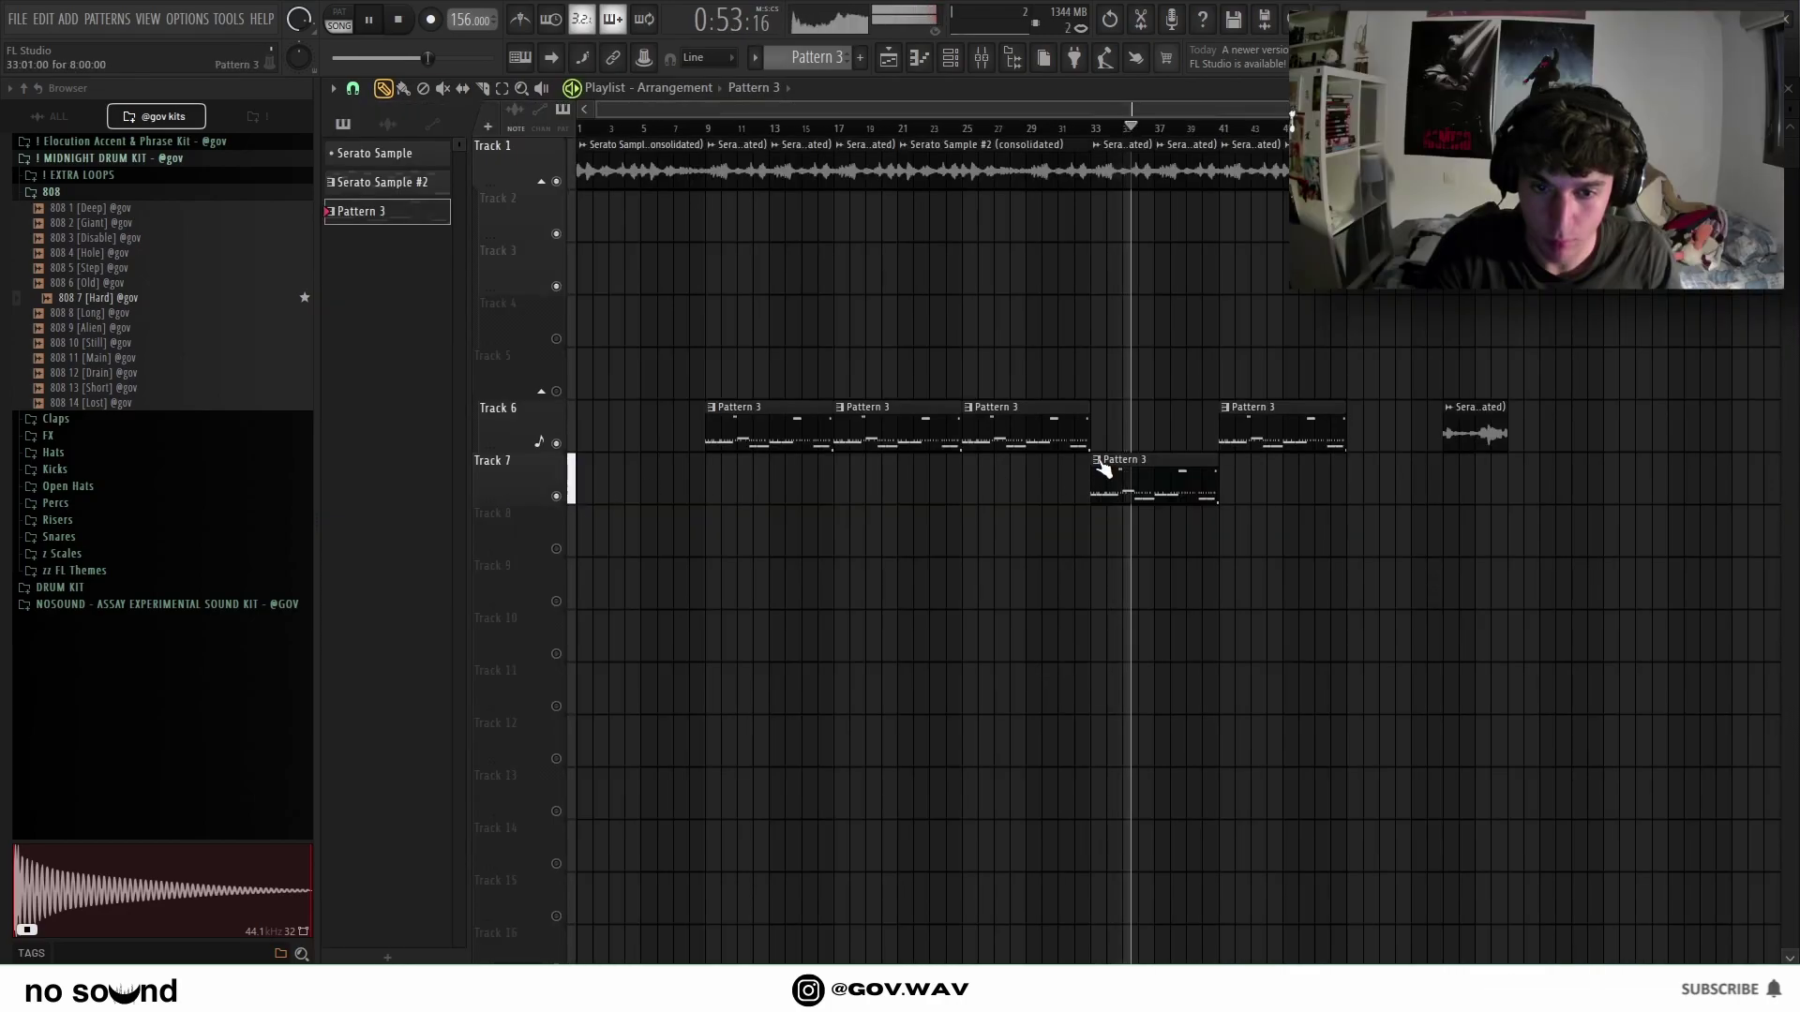
Make the Pattern 3 clip at bar 33 on Track 7 a unique pattern.
click(1104, 468)
click(1140, 563)
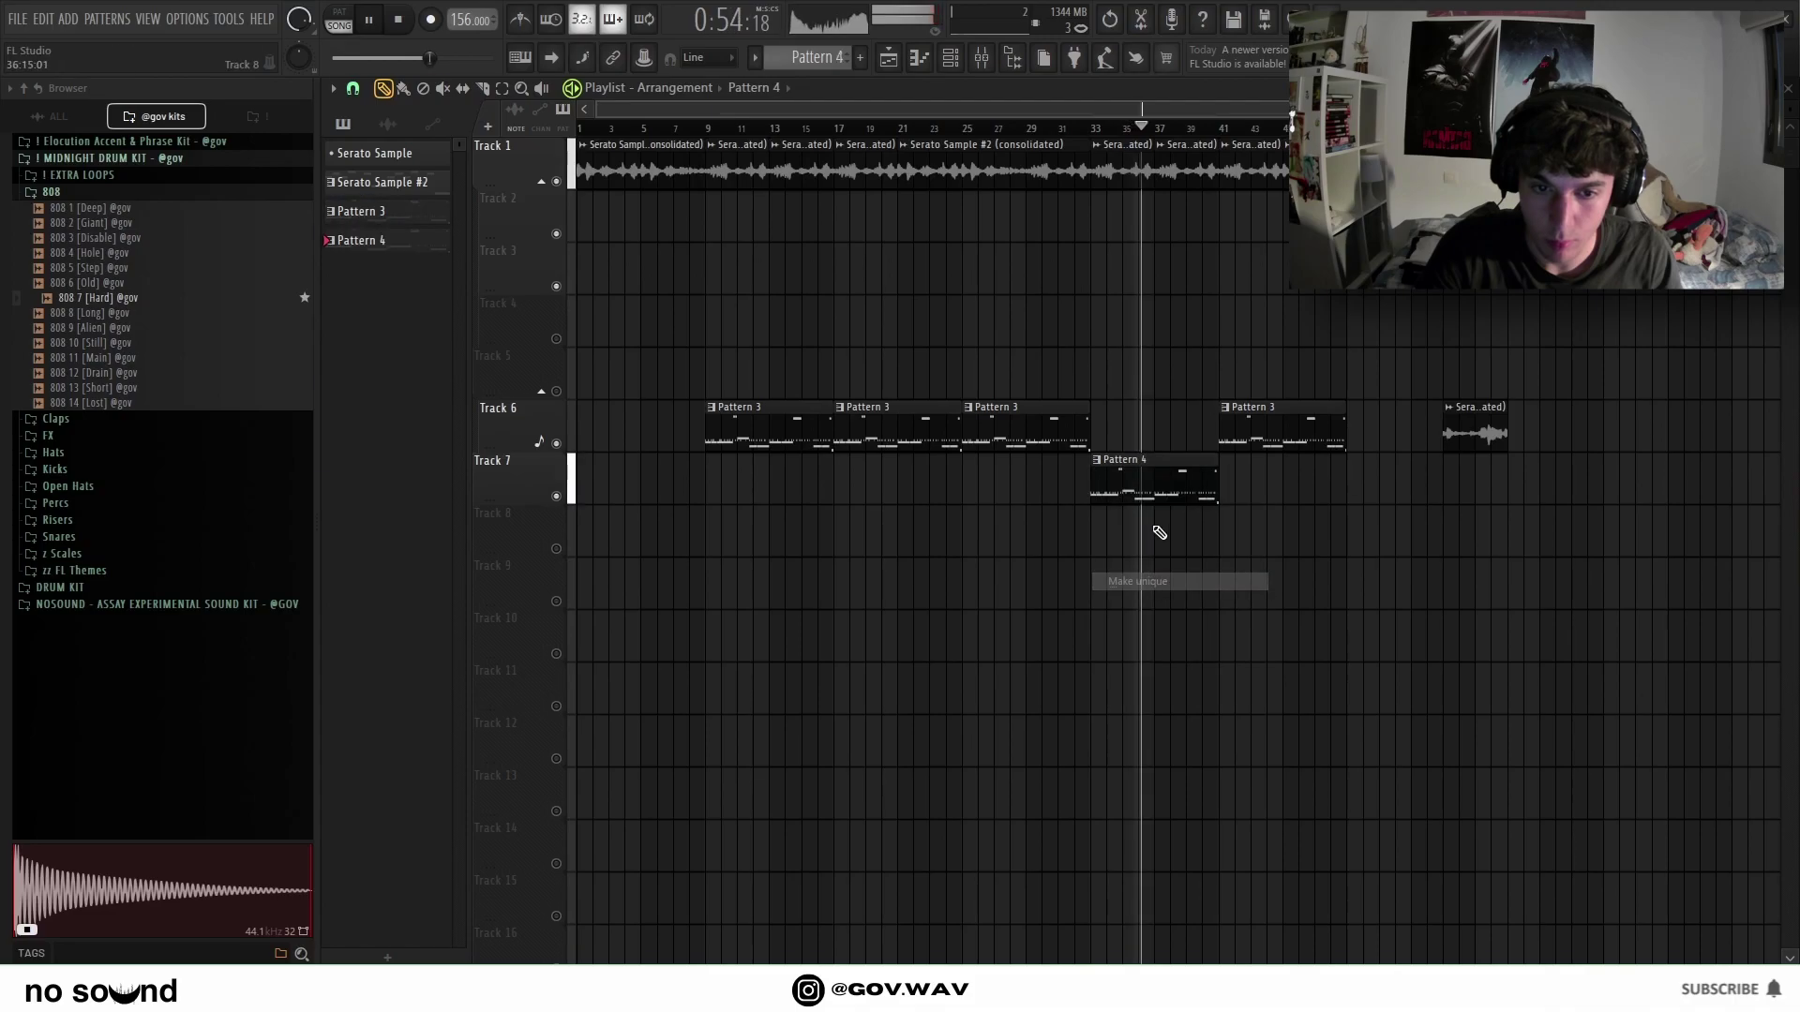
In the unique pattern's 808 7 [Hard] line, delete the second A4 note in bar 8 and lengthen the remaining notes with quick legato.
double_click(1153, 482)
click(829, 87)
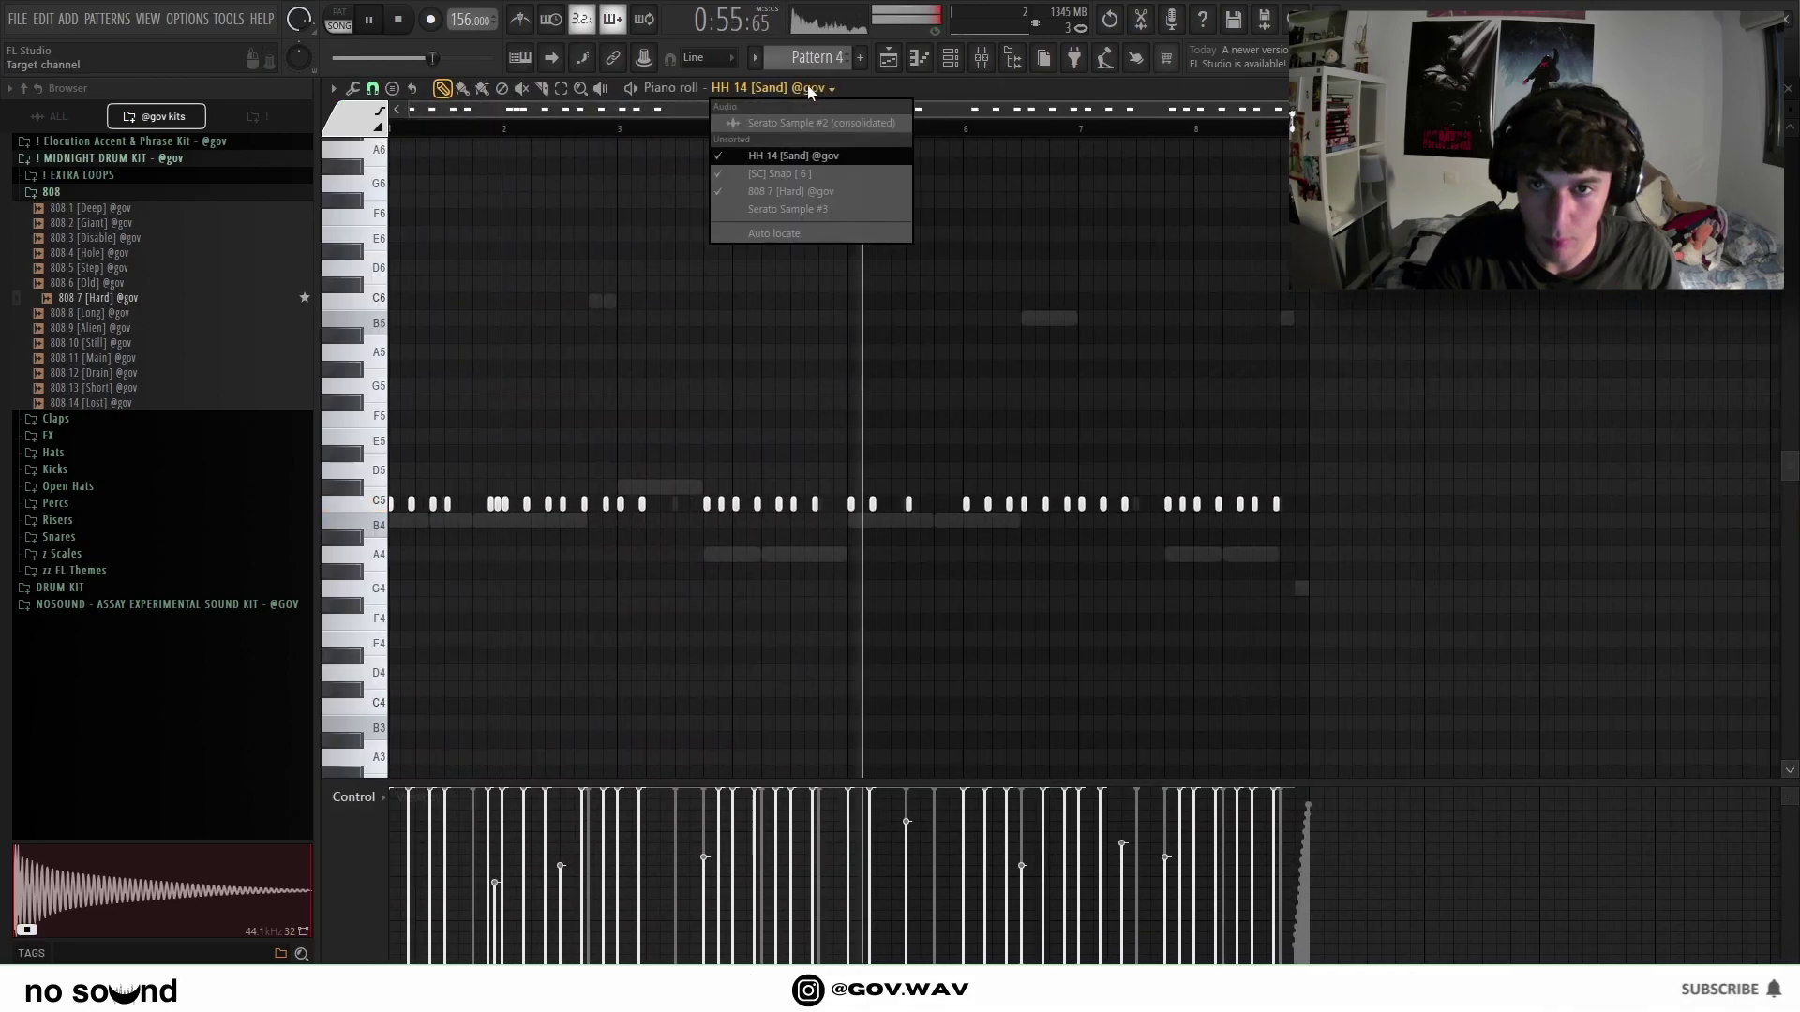
click(827, 202)
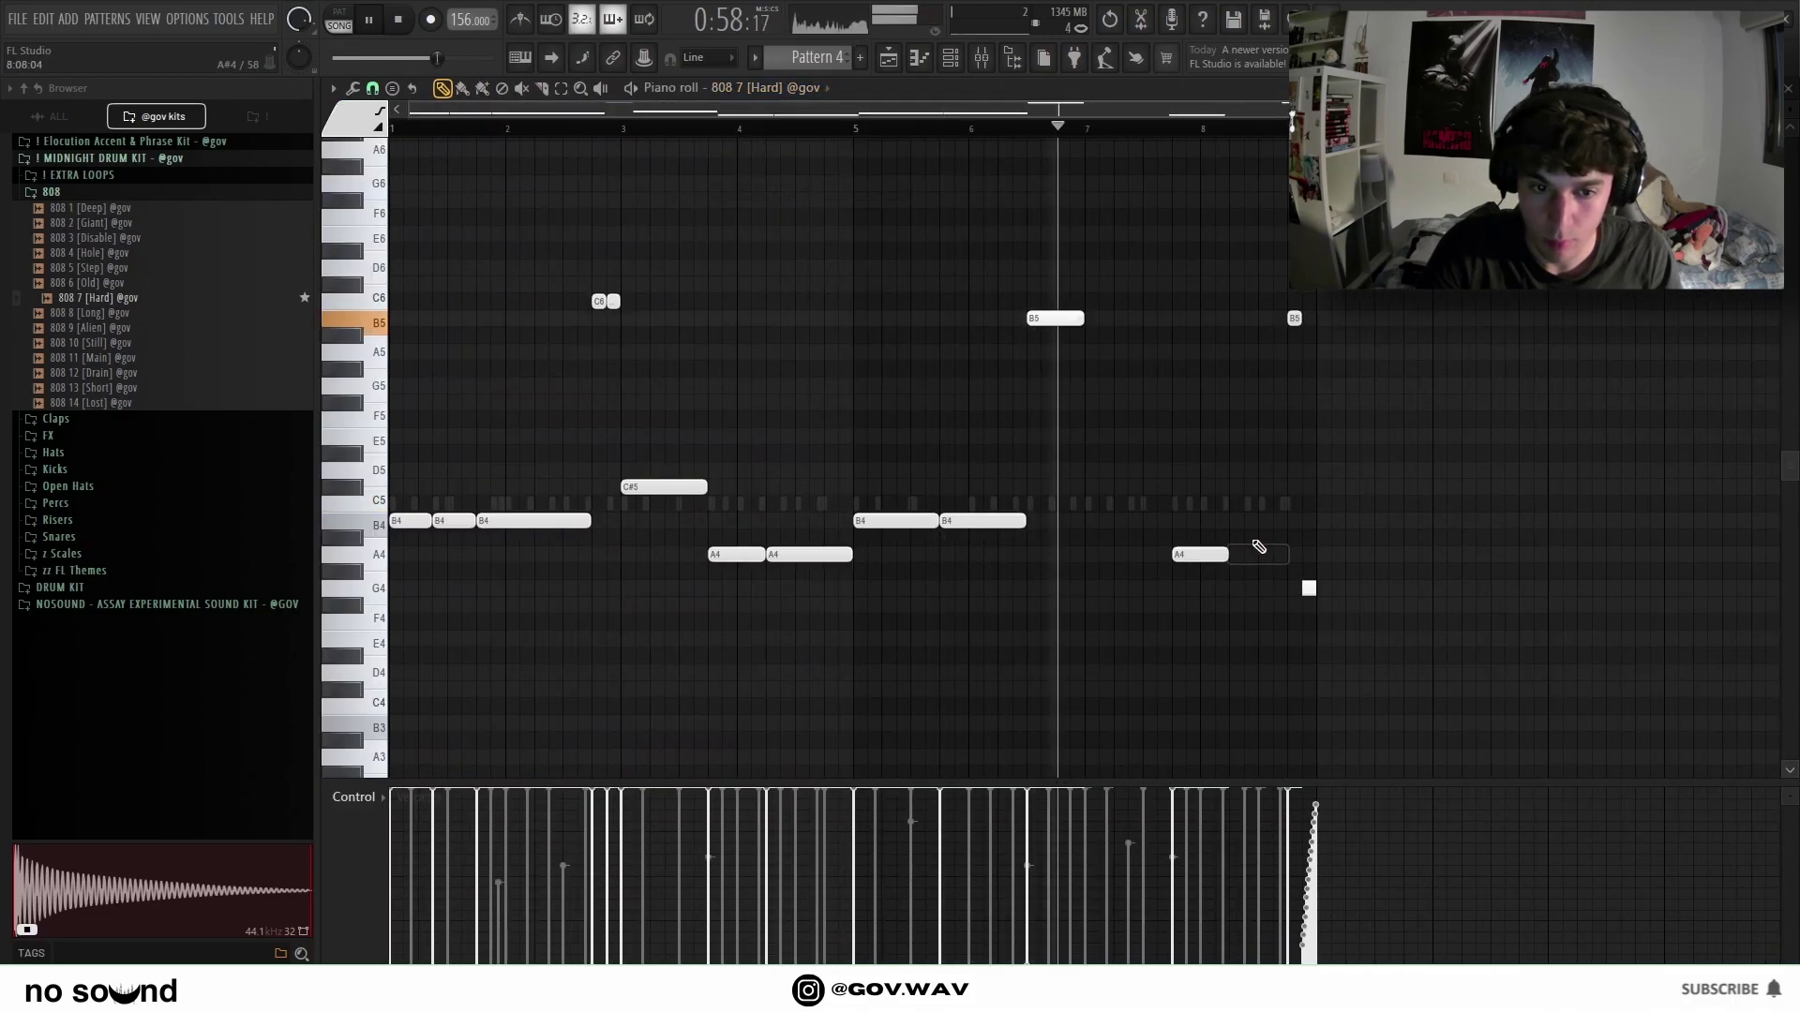
key(ctrl+l)
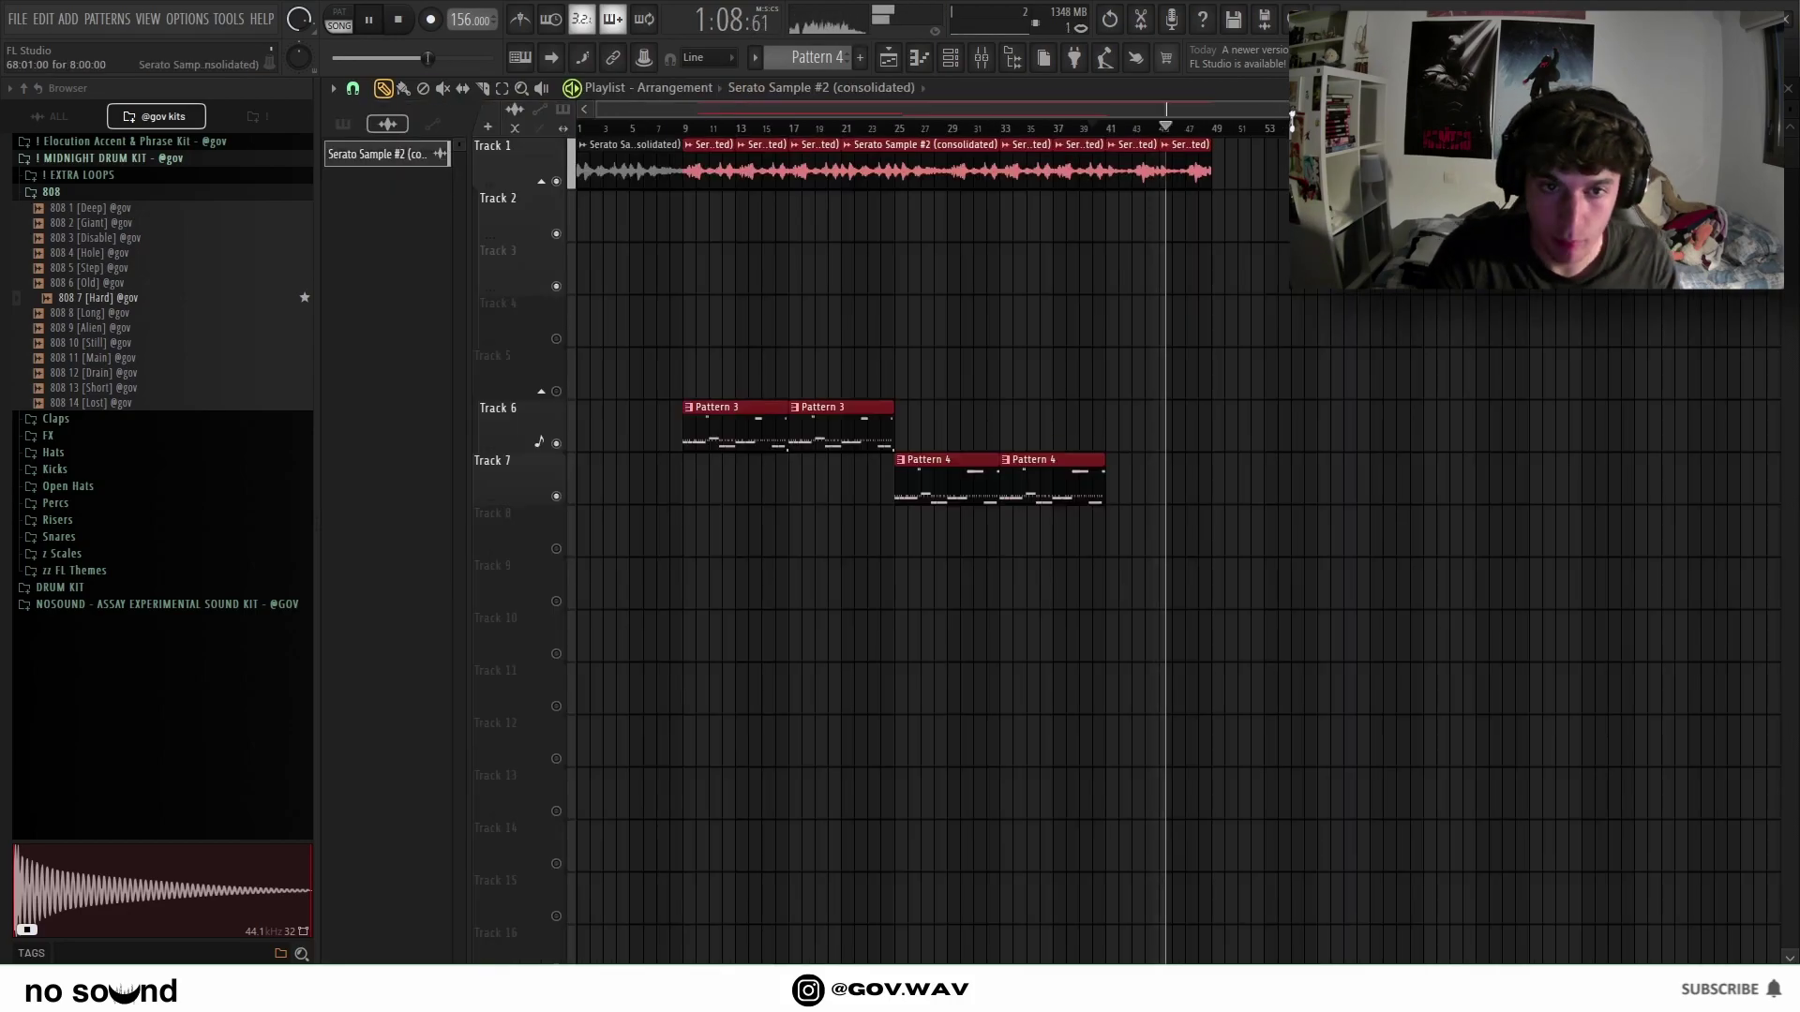
Deselect the arrangement clips and set a spare eight-bar Serato clip aside on Track 13 past the end of the arrangement.
scroll(1209, 216, up, 4)
scroll(1209, 216, down, 4)
click(1547, 778)
right_click(1549, 778)
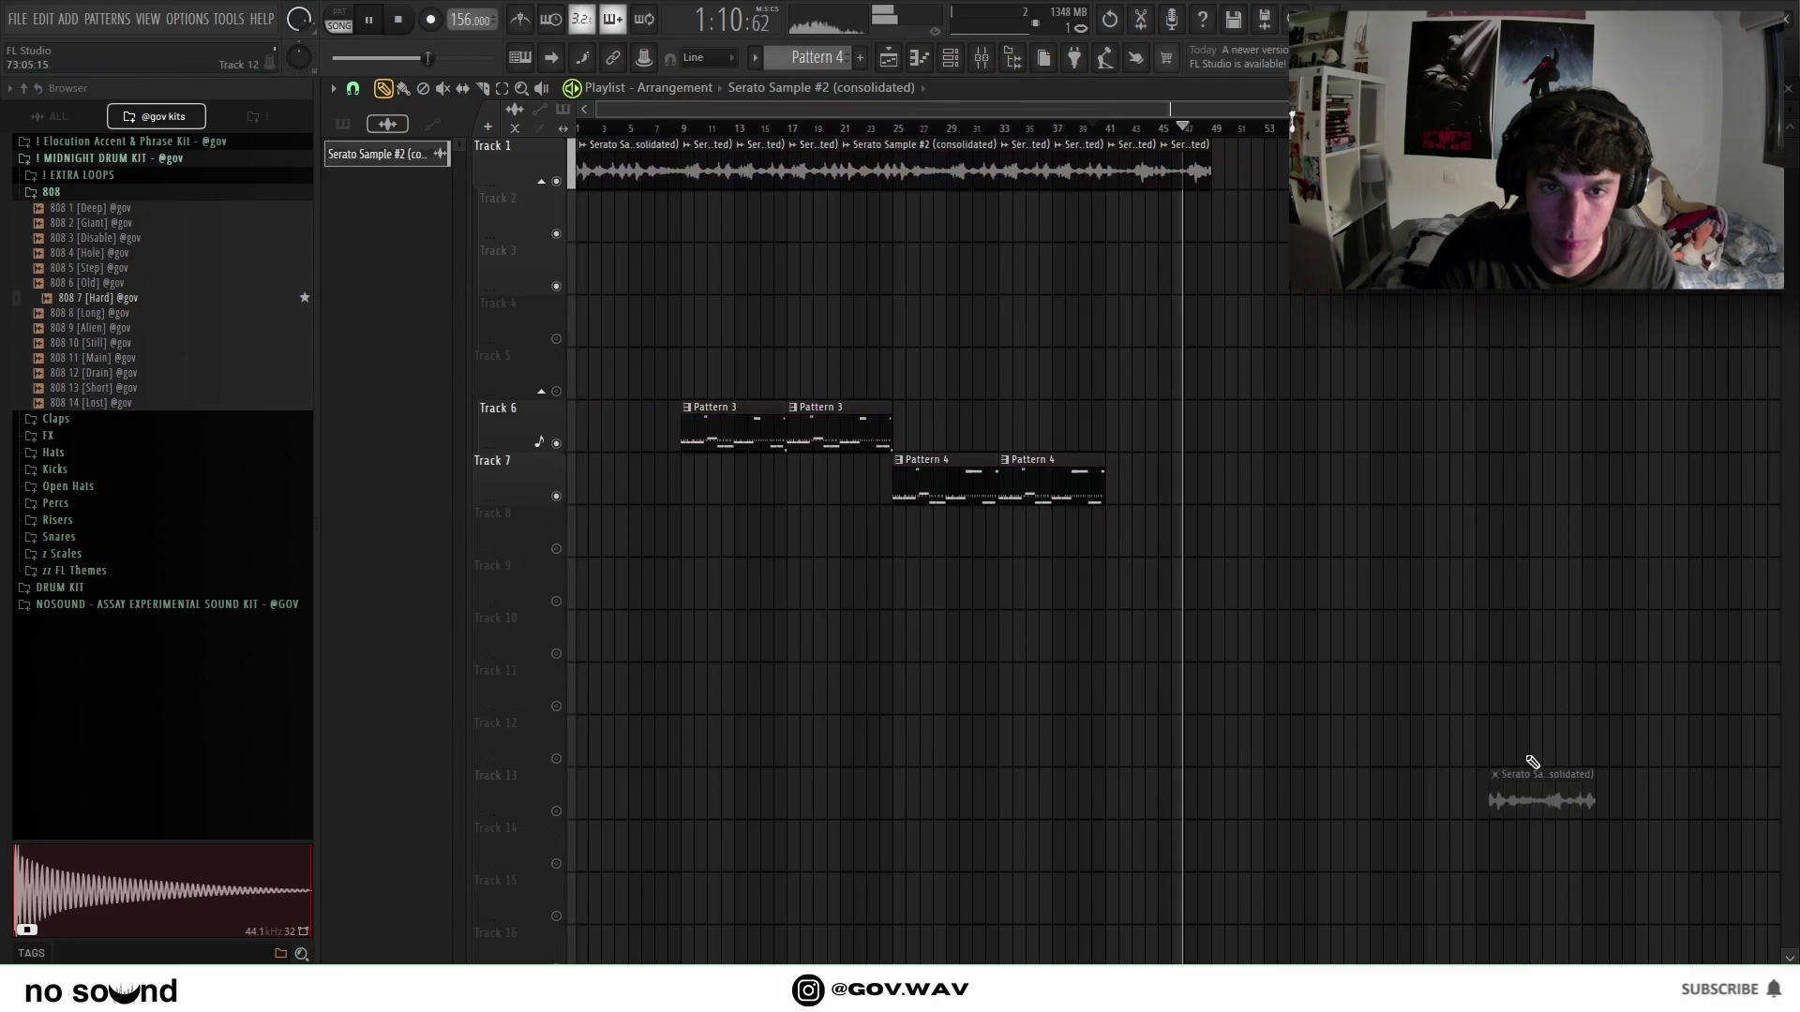
Duplicate the sample and pattern clips of bars 9 to 48 from bar 49 onward and move the spare Serato clip up from Track 13.
drag(1098, 555, 684, 141)
key(ctrl+b)
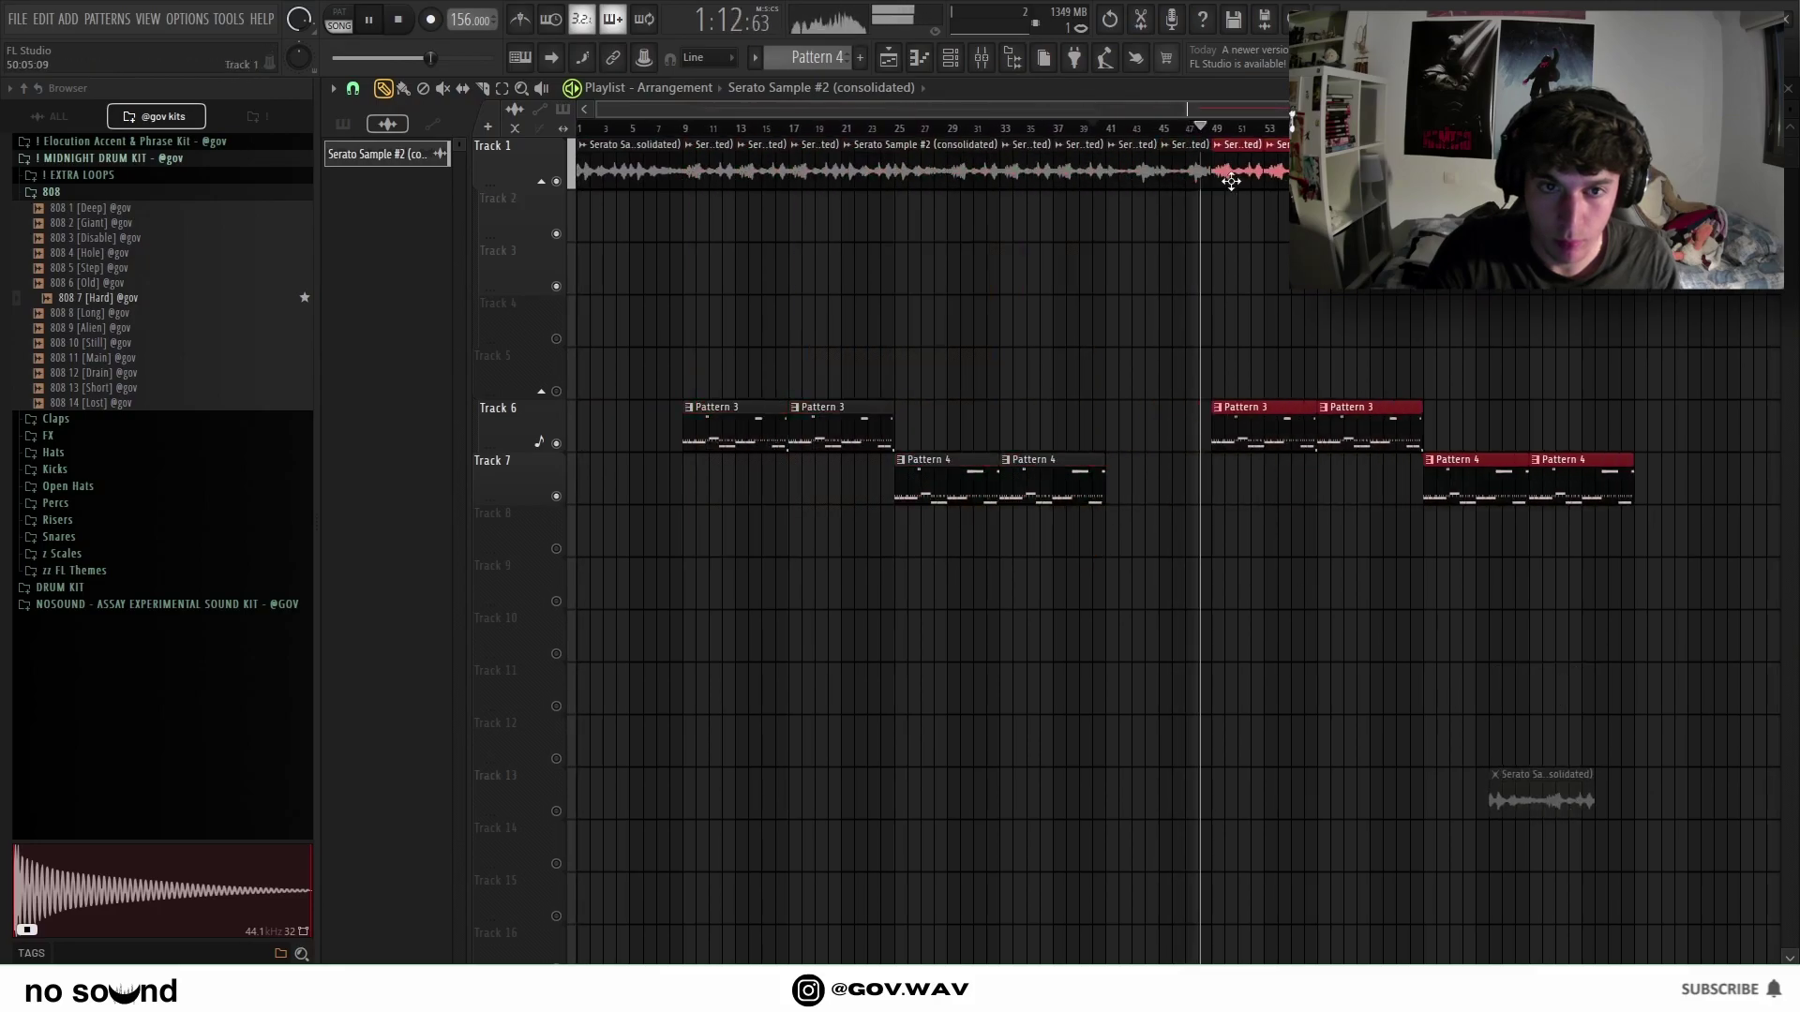
scroll(1270, 319, down, 3)
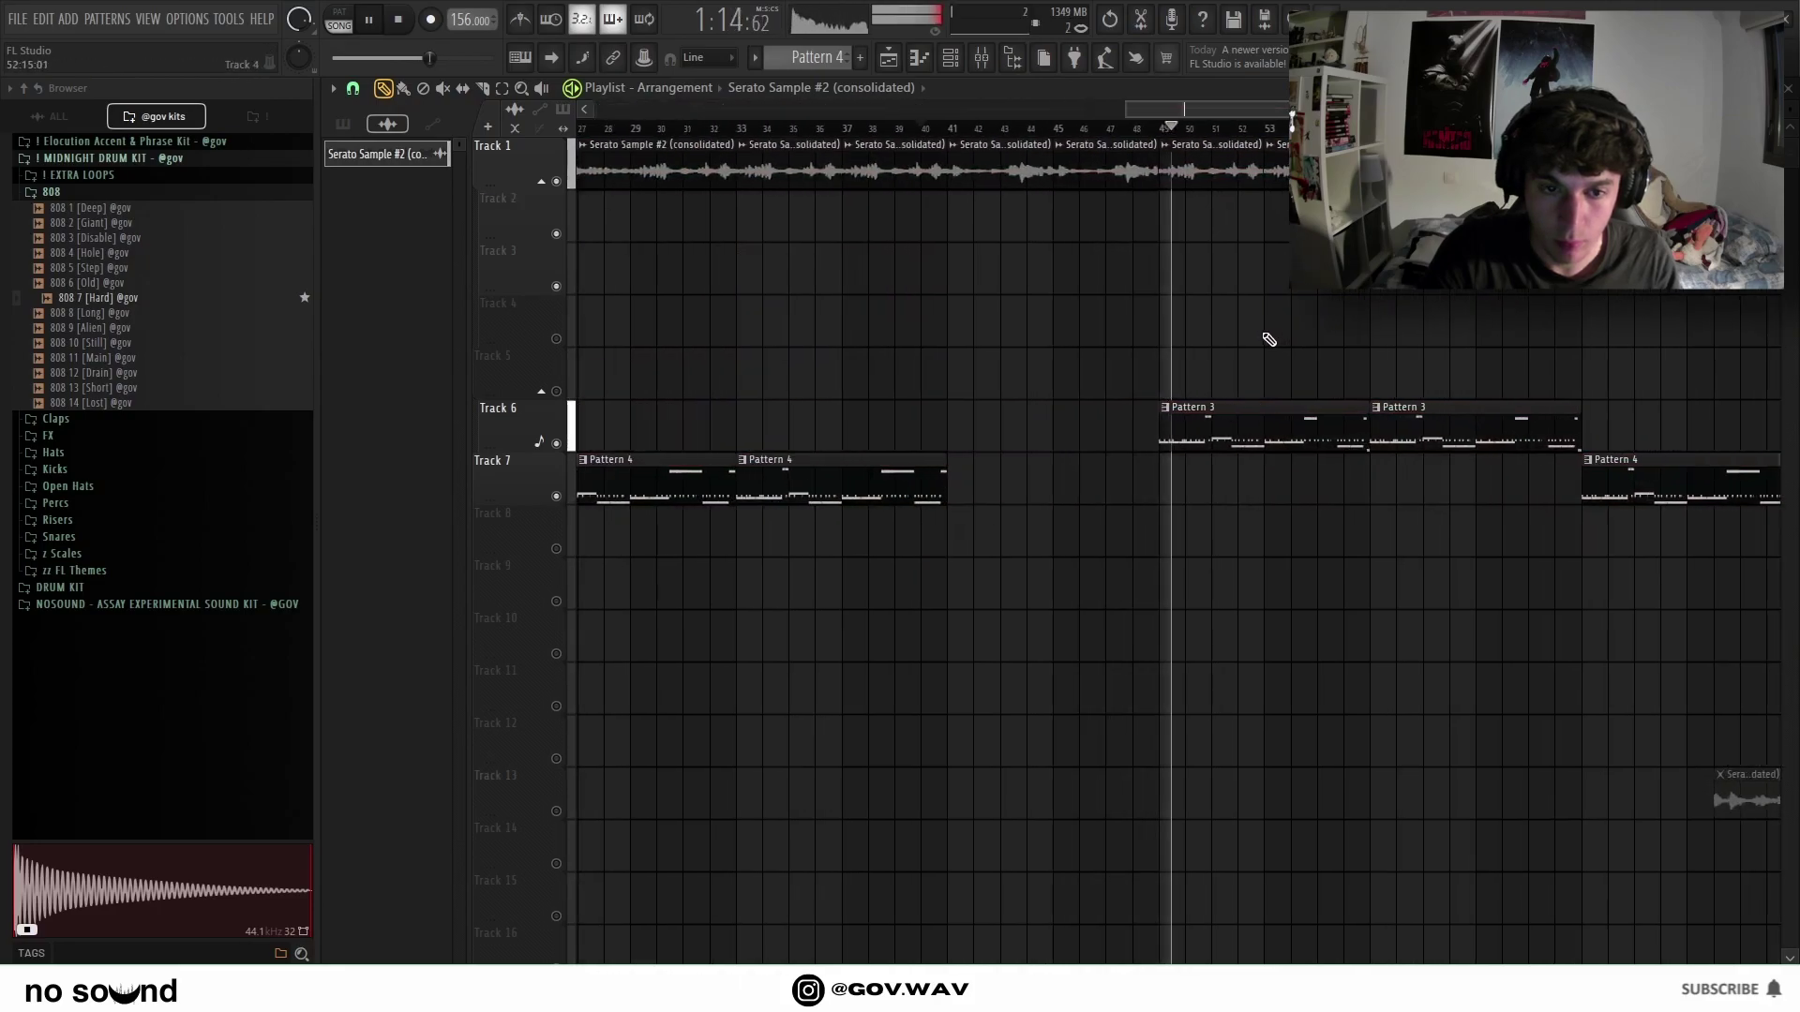
drag(1491, 796, 1679, 345)
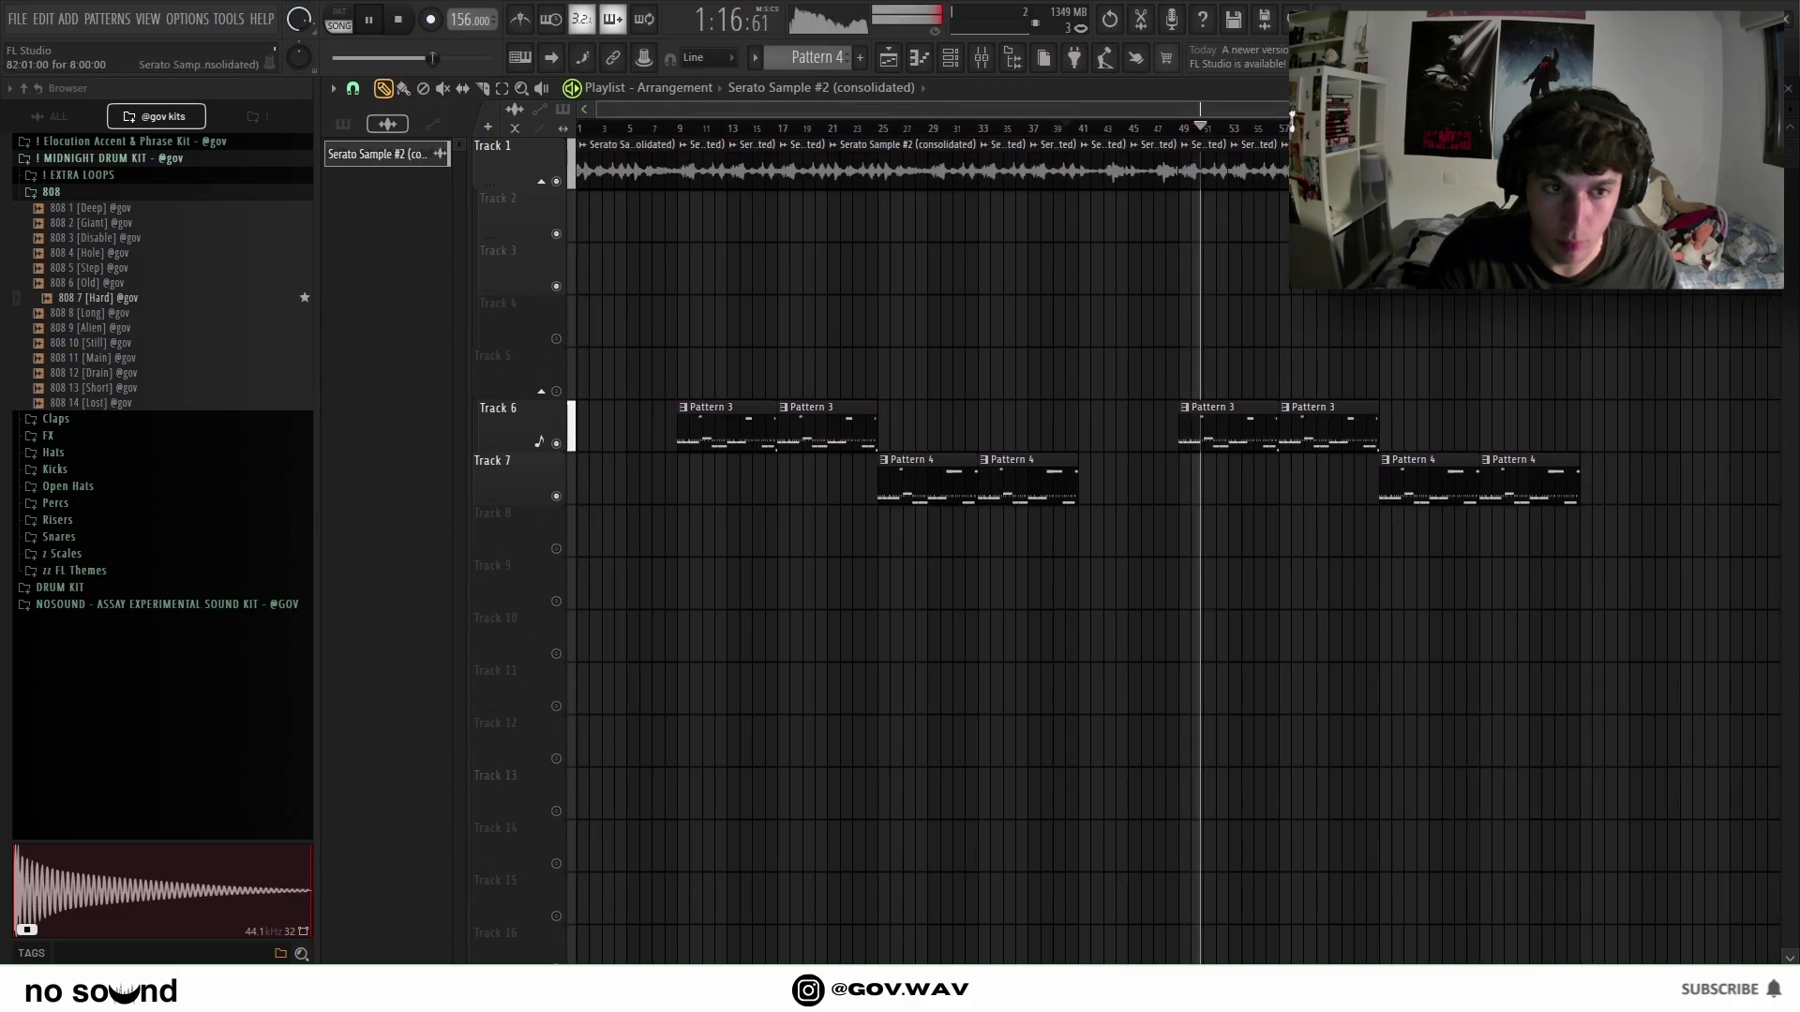
scroll(1555, 338, down, 3)
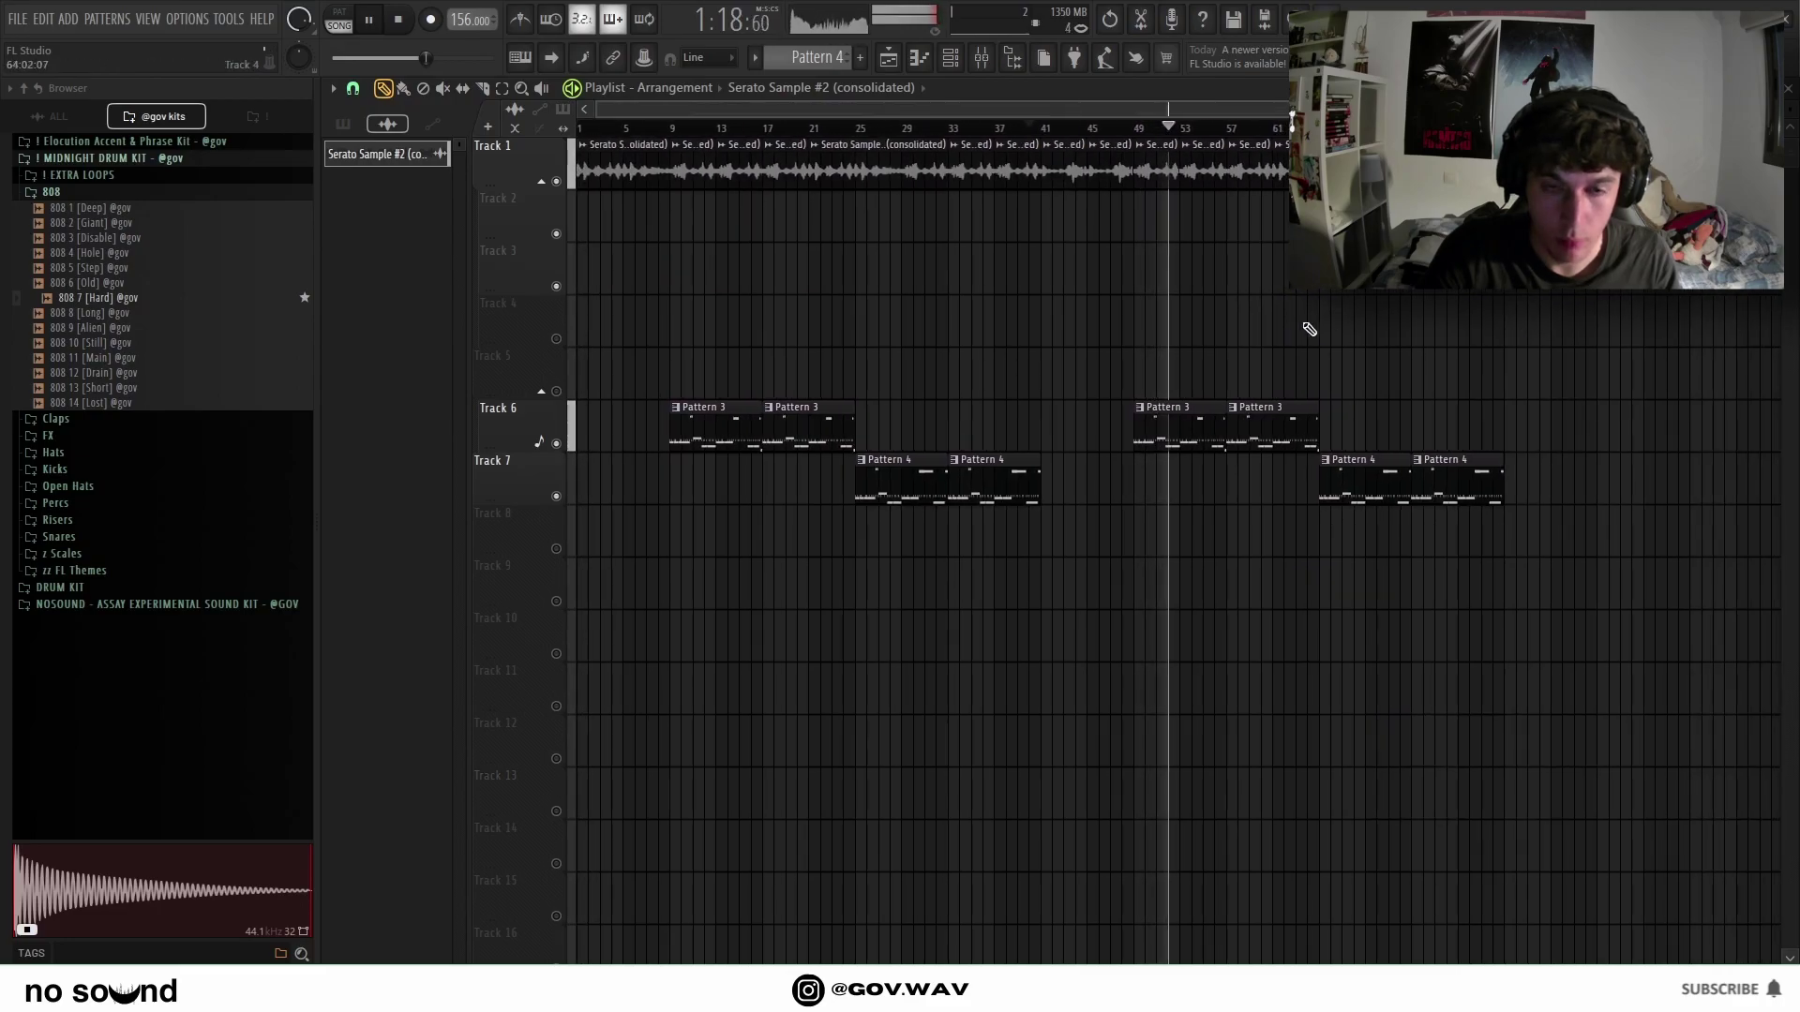
scroll(1366, 434, up, 5)
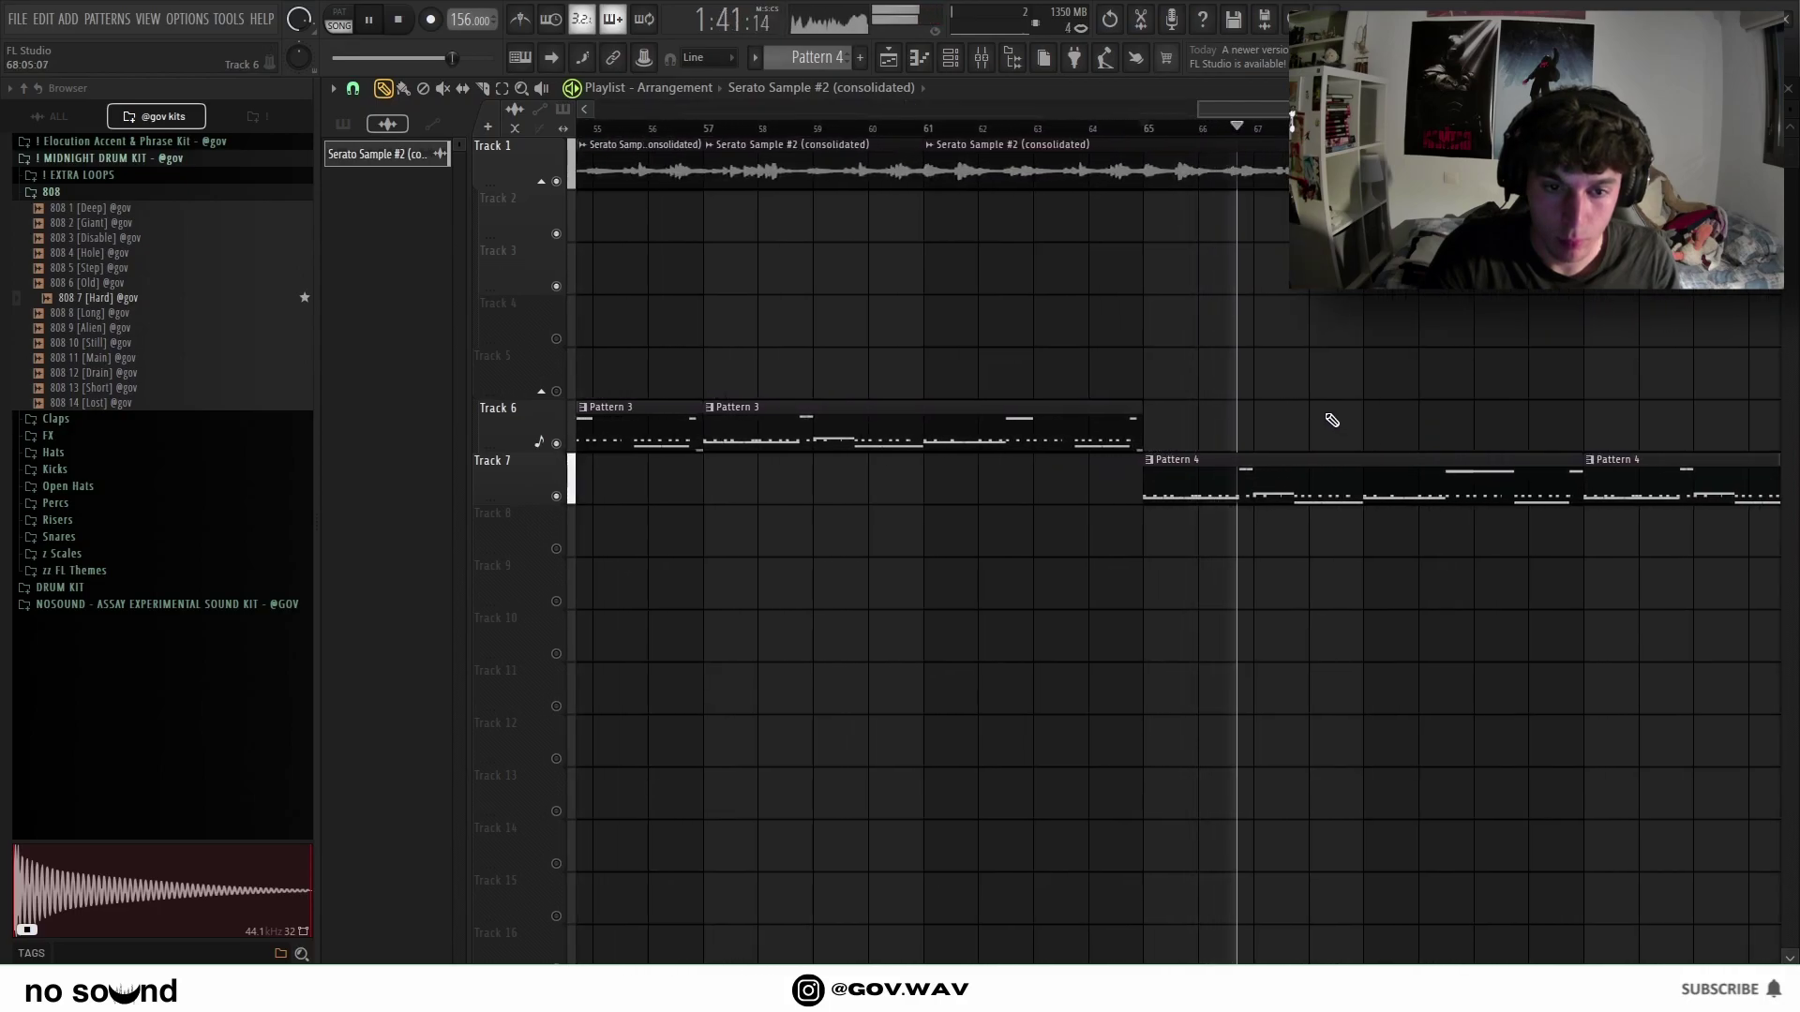
scroll(1402, 406, down, 4)
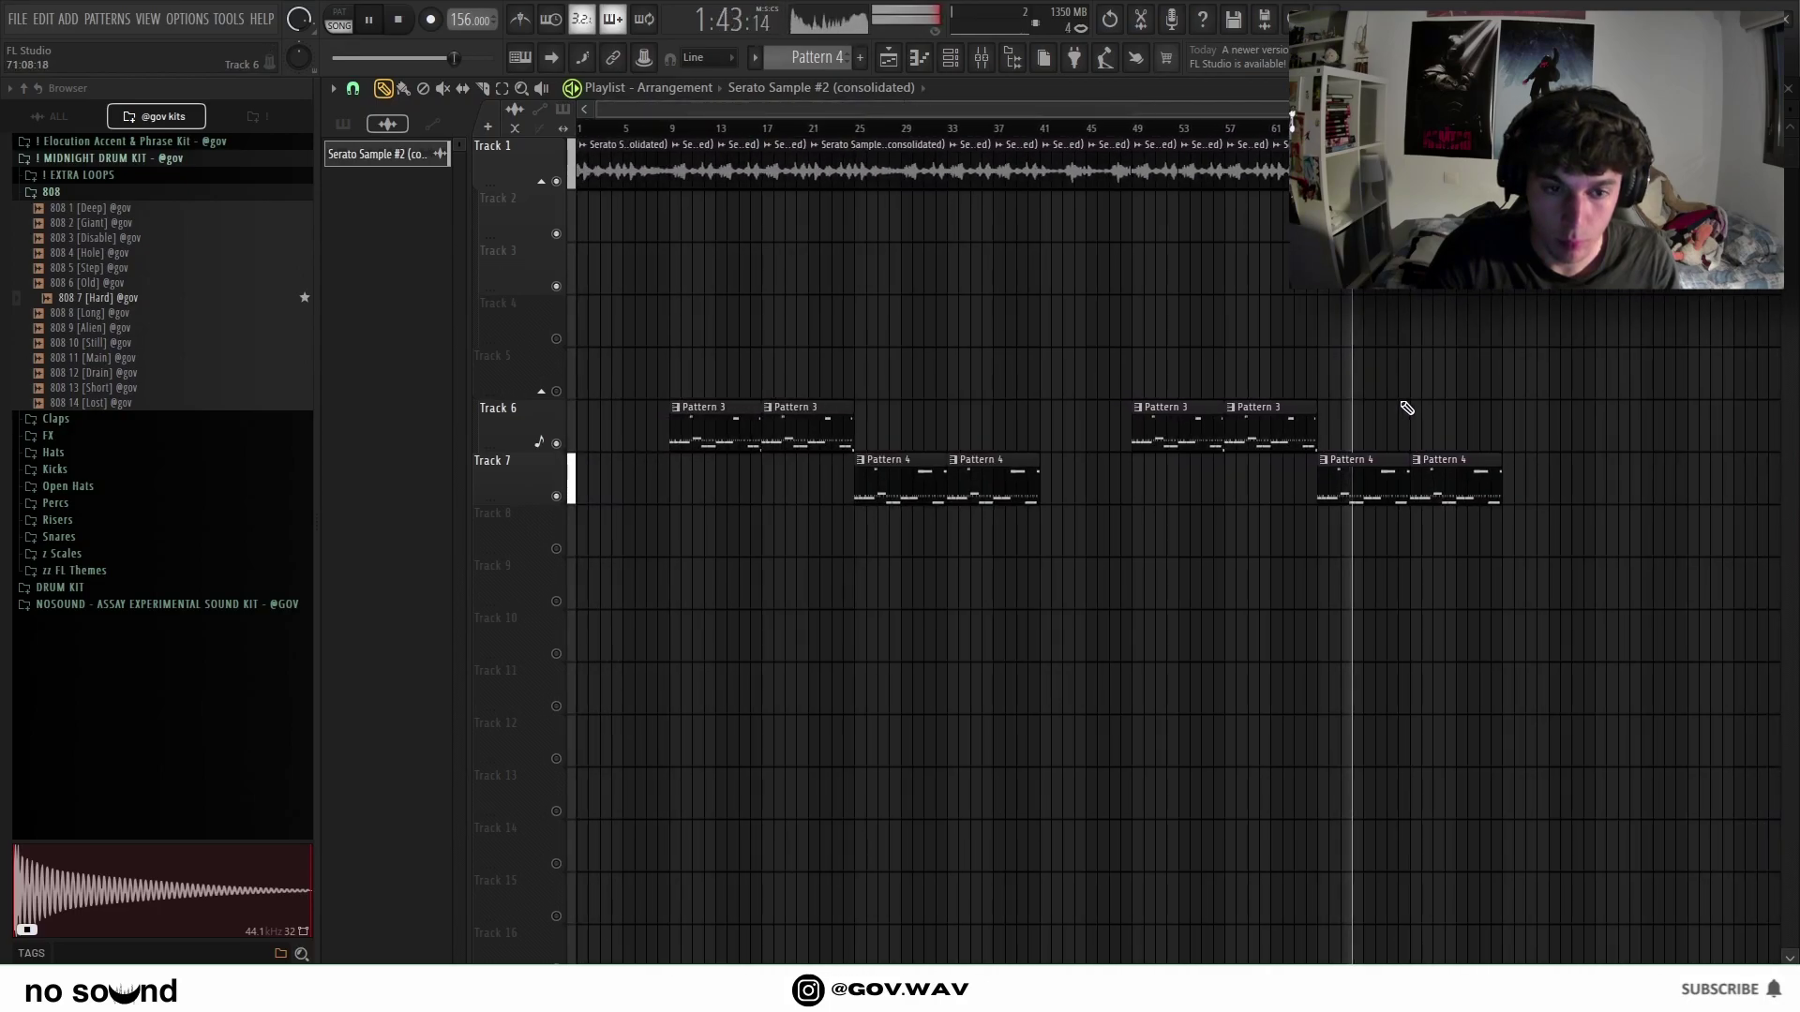
scroll(1400, 407, up, 4)
scroll(1395, 392, down, 5)
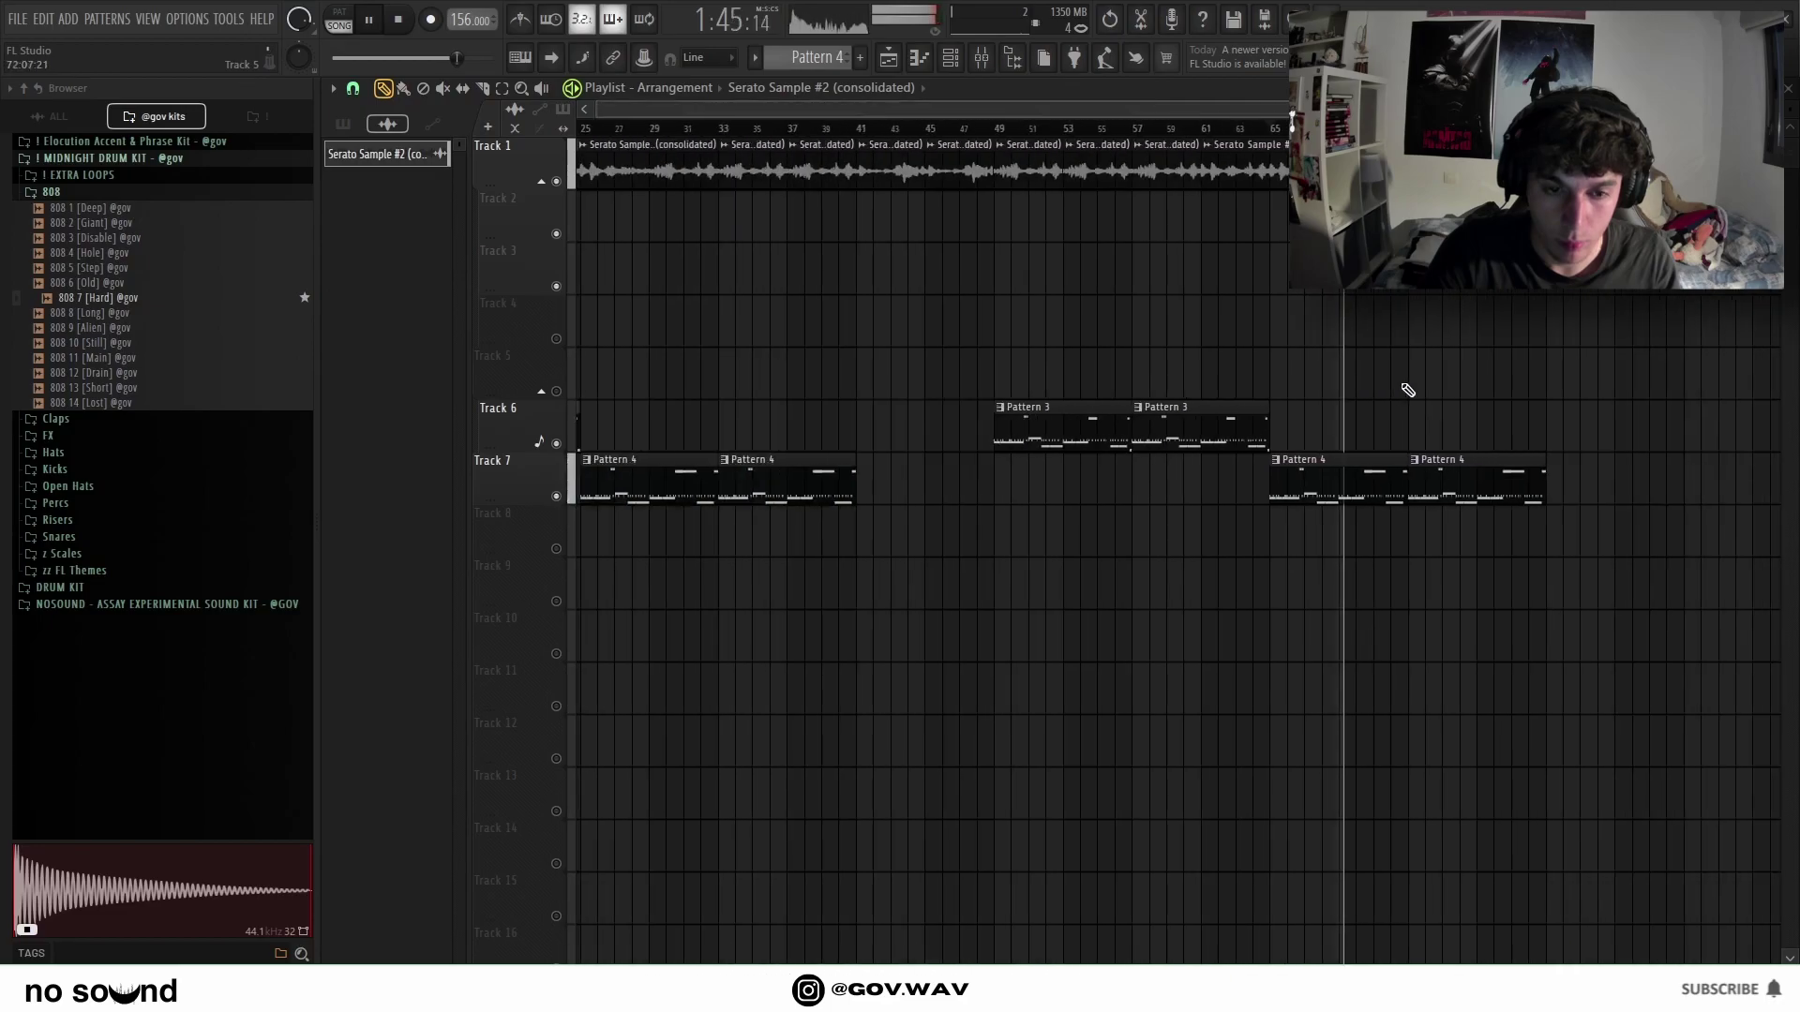